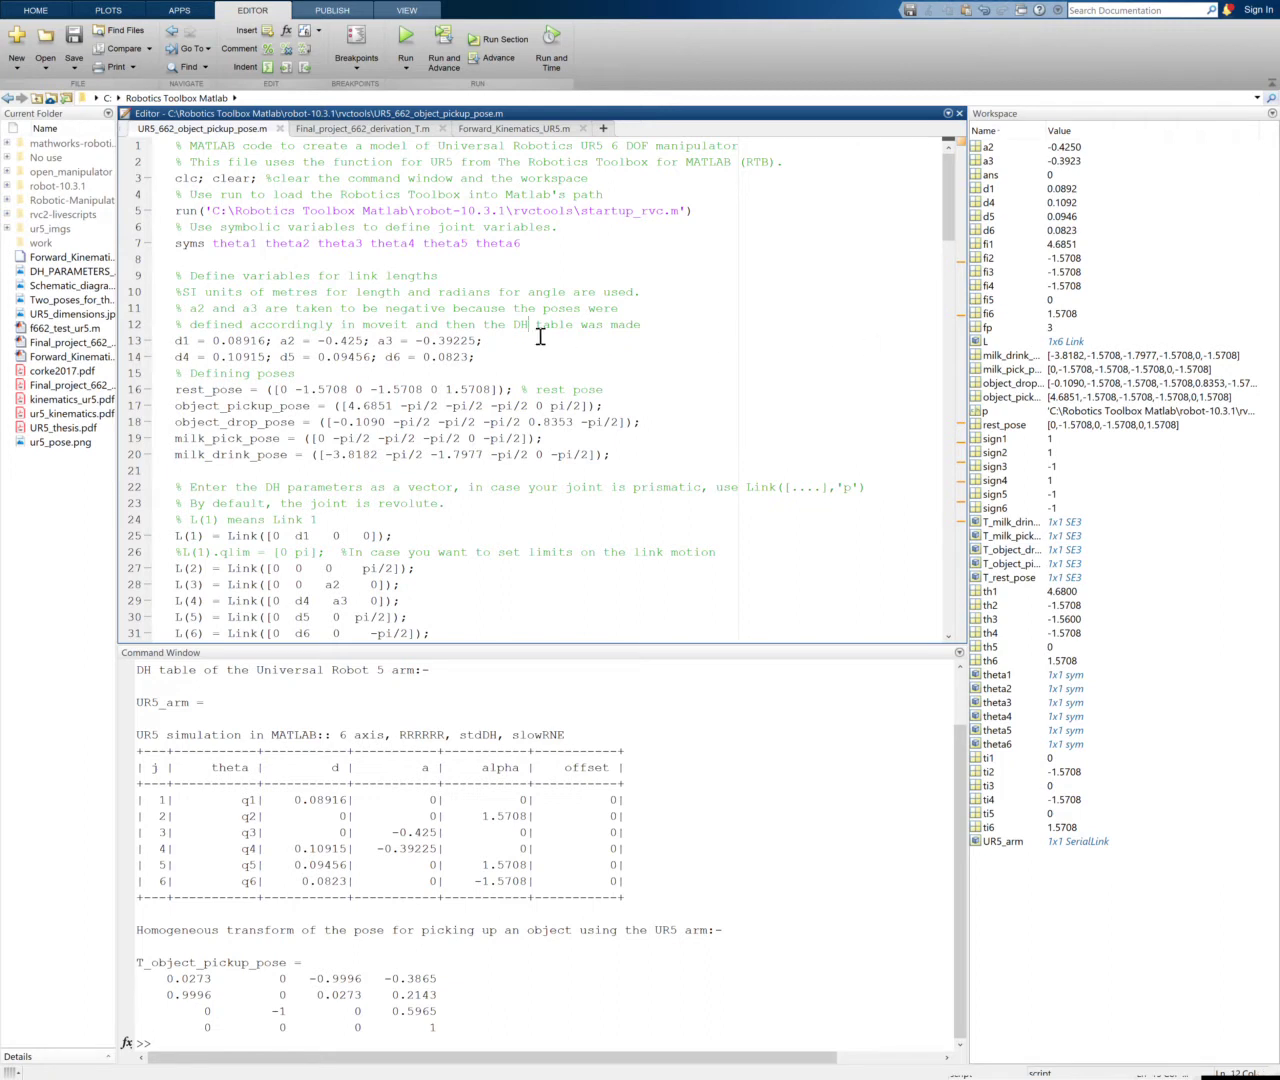
Run UR5_662_object_pickup_pose.m to rebuild the UR5 and print its DH table and pickup transform.
click(424, 196)
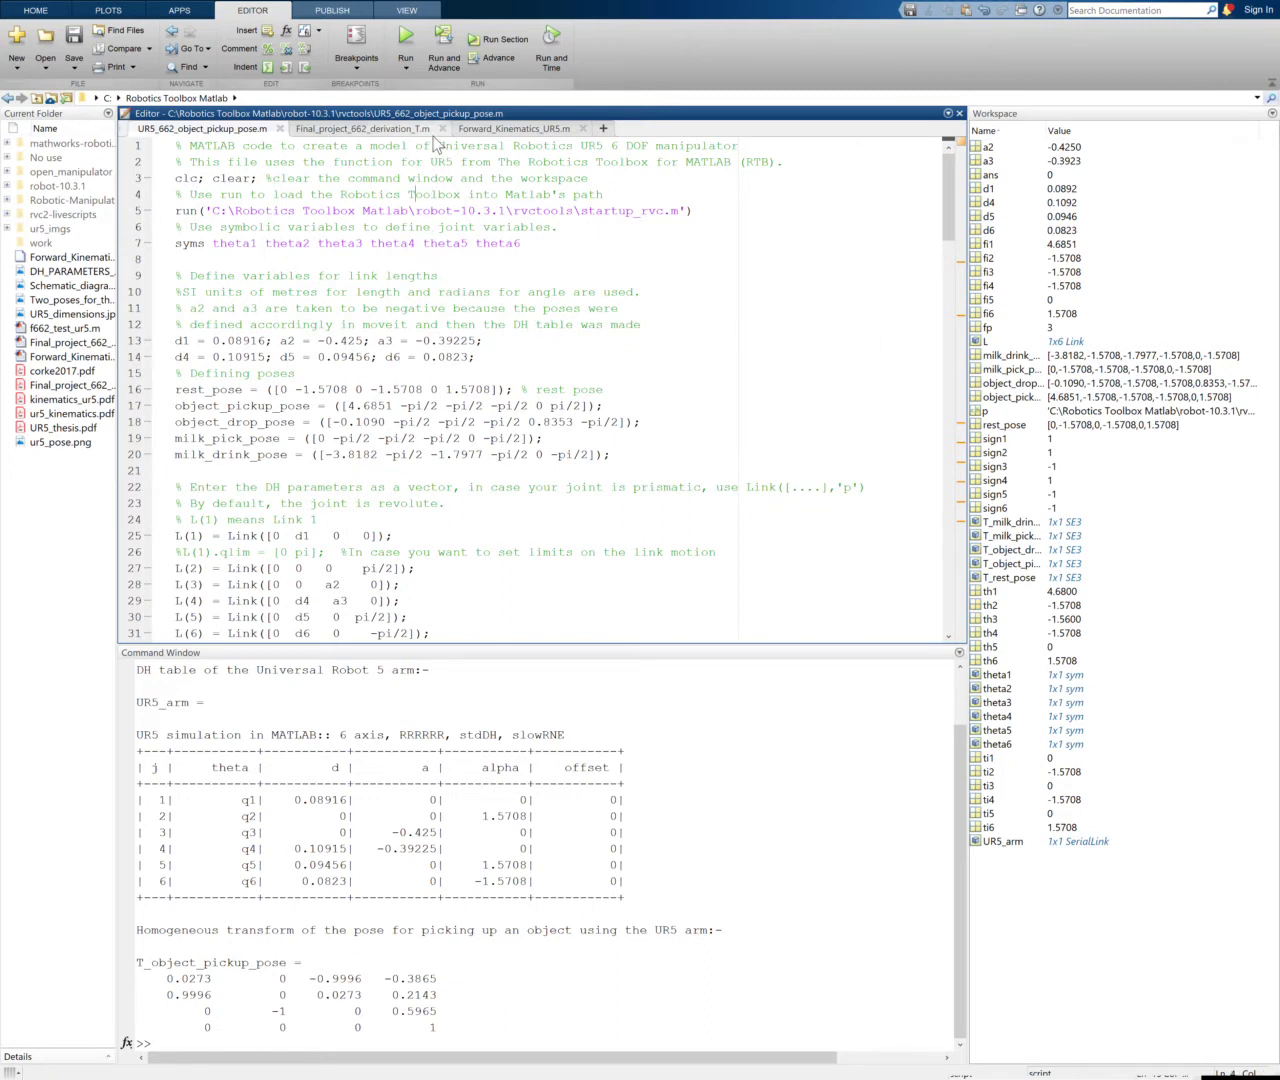
click(406, 45)
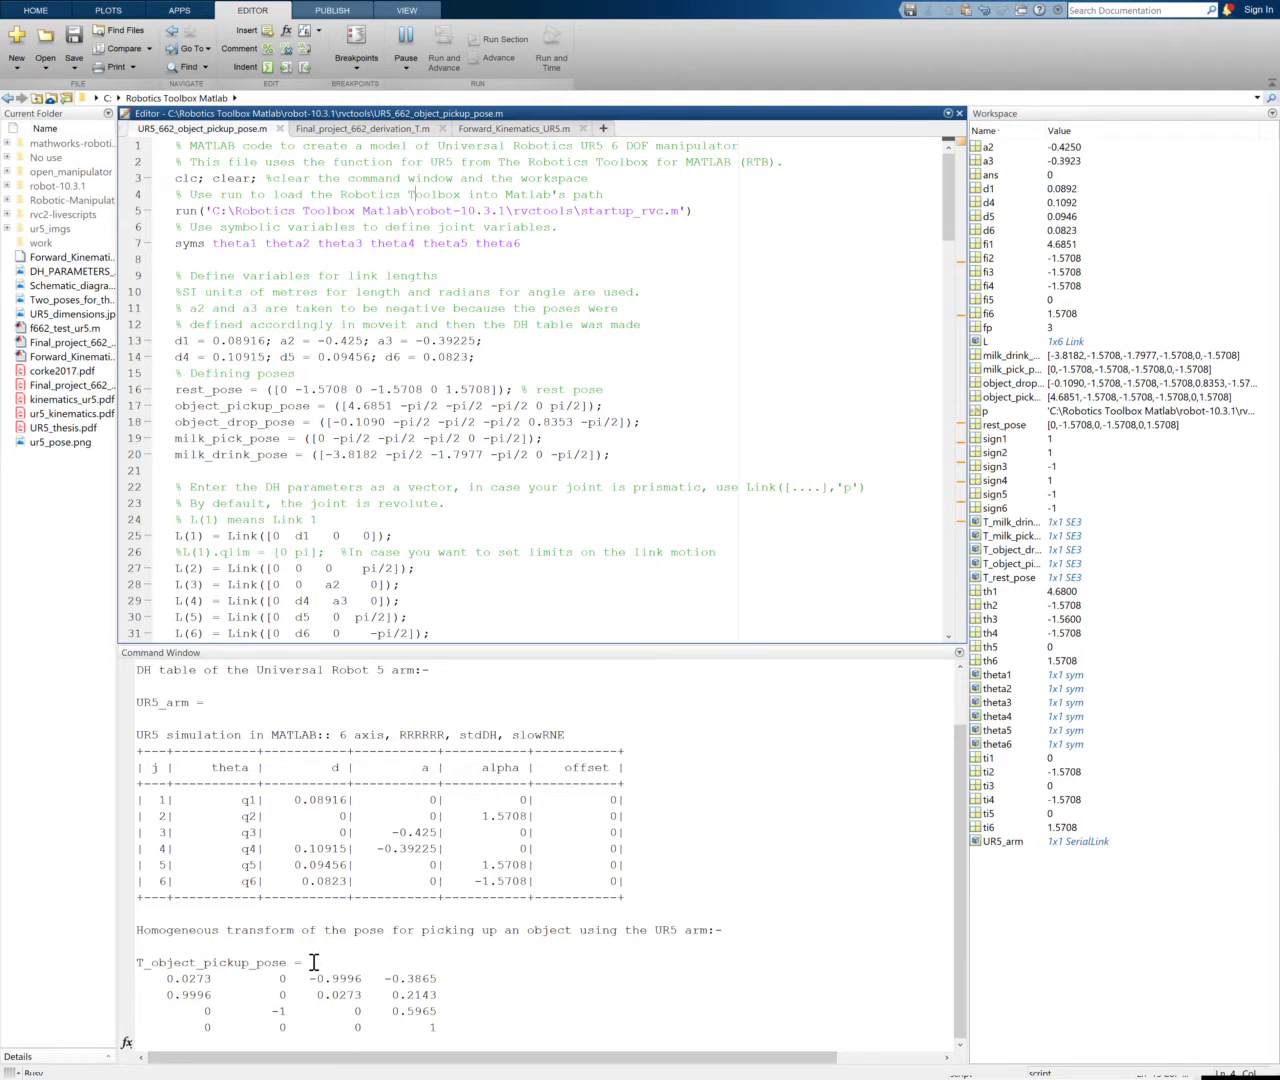
click(461, 442)
scroll(480, 434, down, 3)
scroll(482, 435, down, 1)
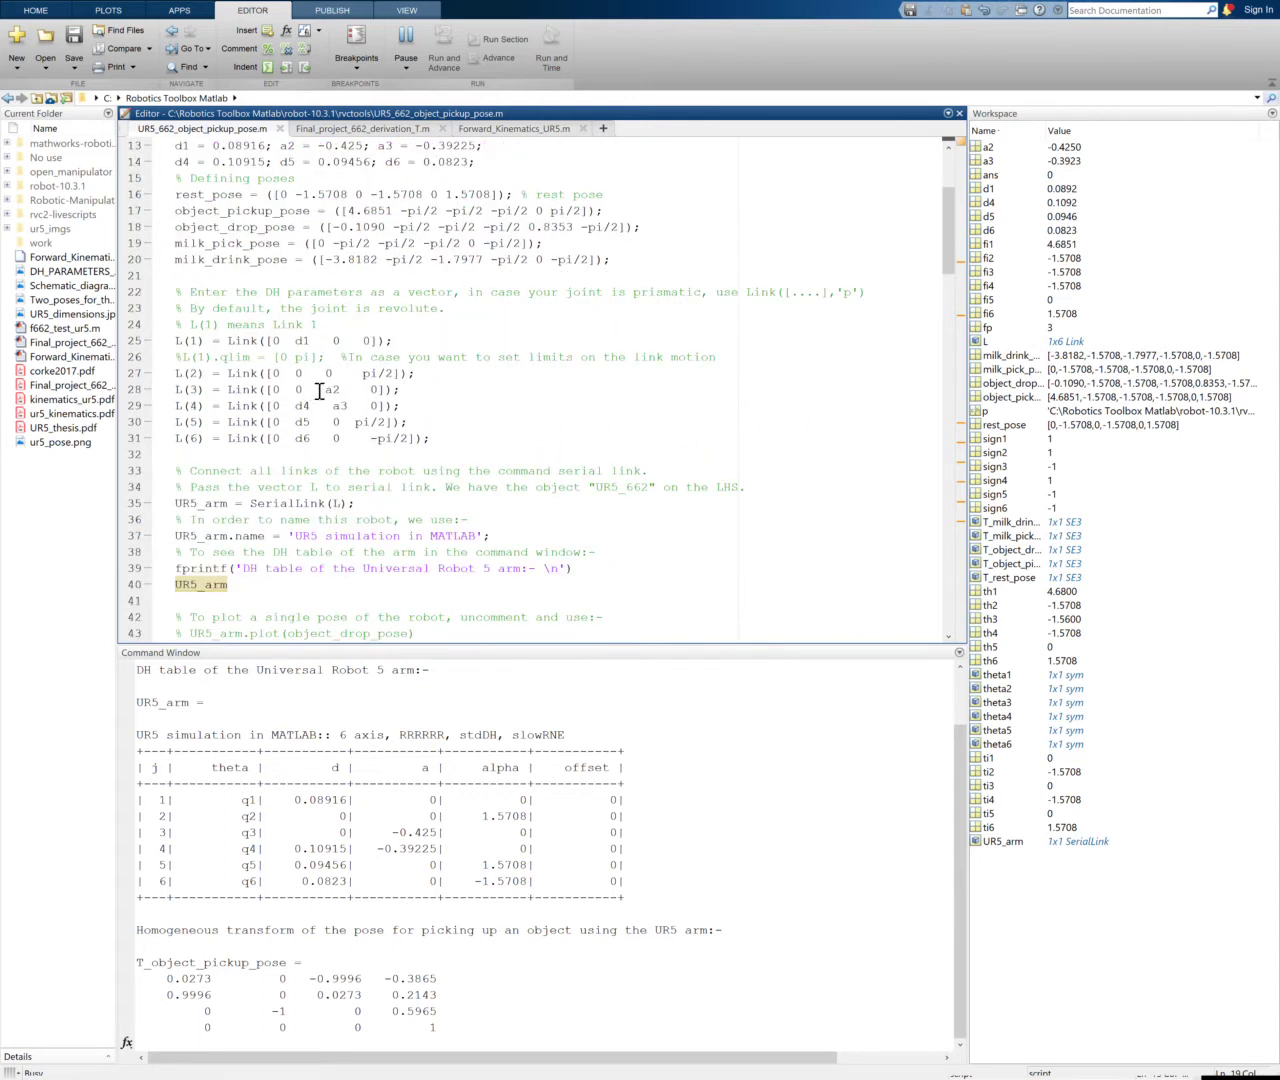
scroll(290, 352, down, 2)
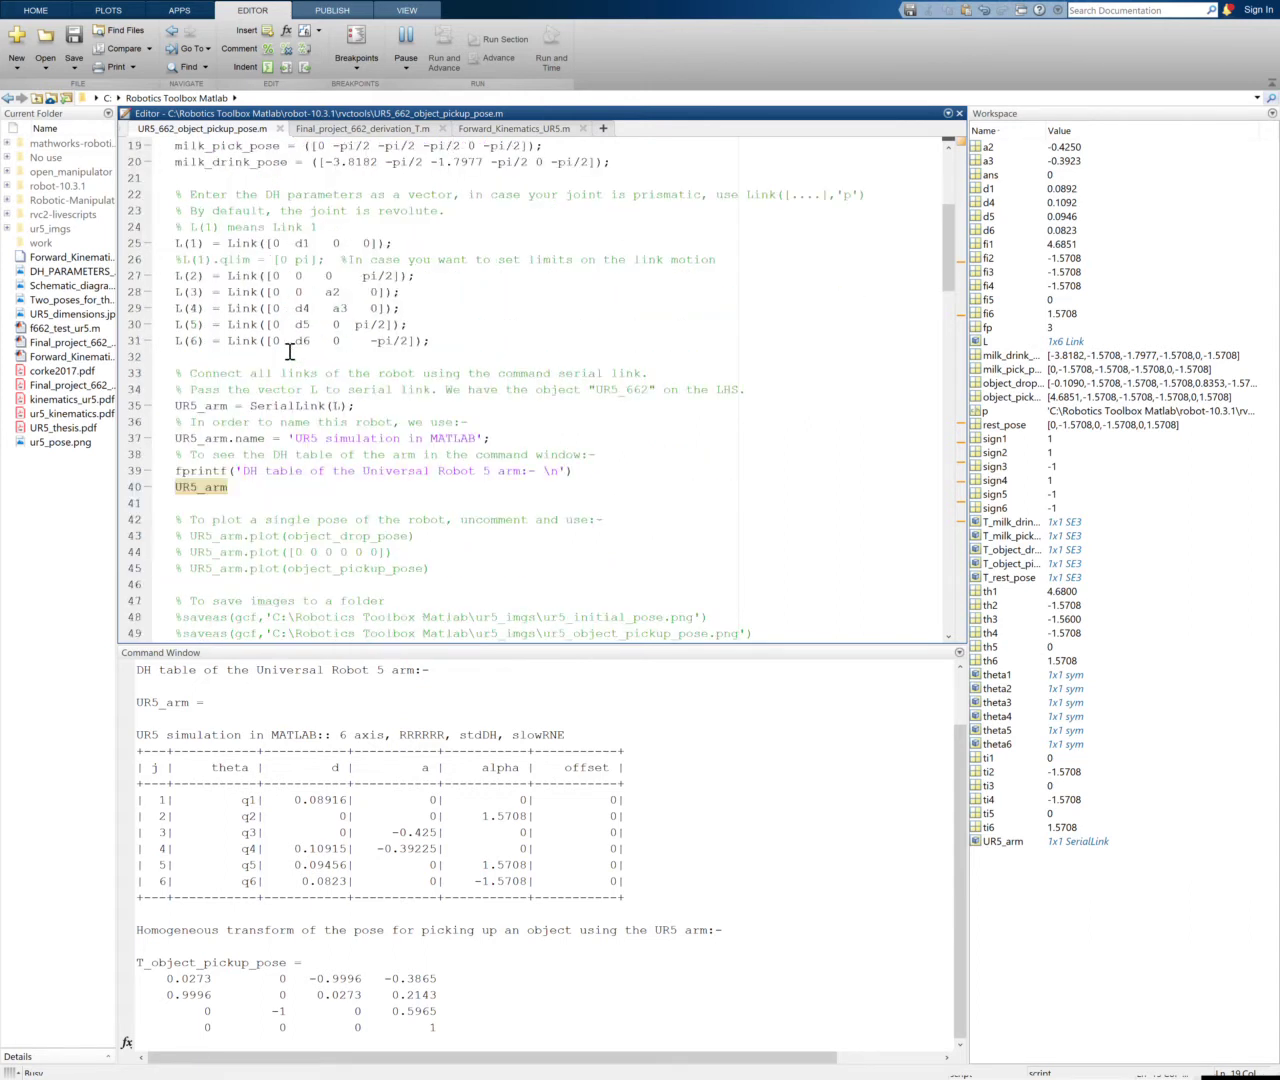
scroll(290, 352, down, 2)
scroll(290, 352, down, 2)
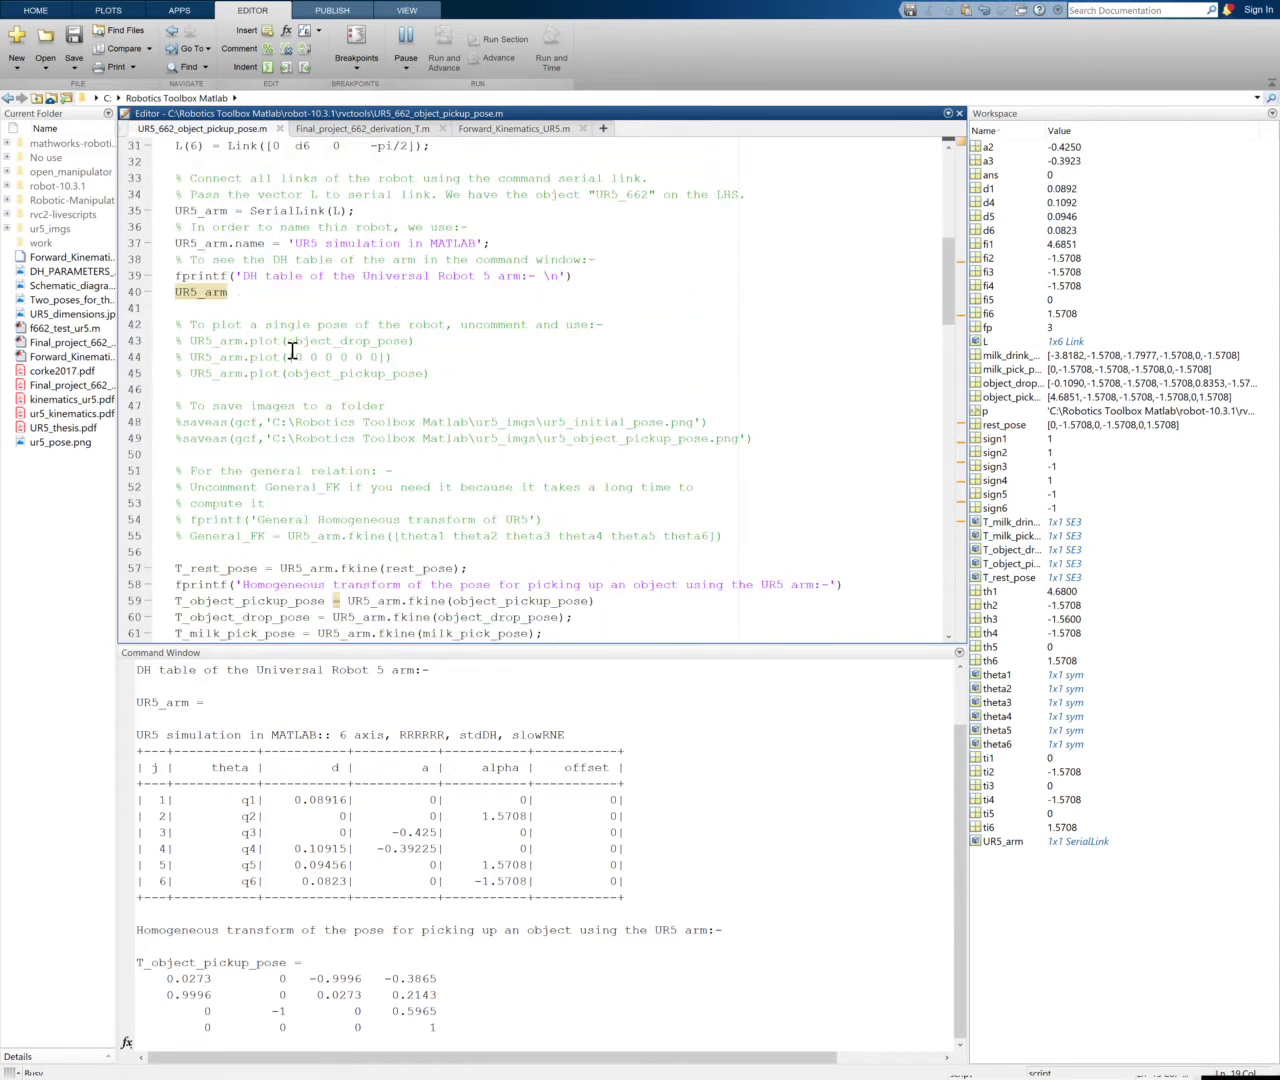
double_click(195, 292)
click(240, 300)
scroll(281, 317, down, 6)
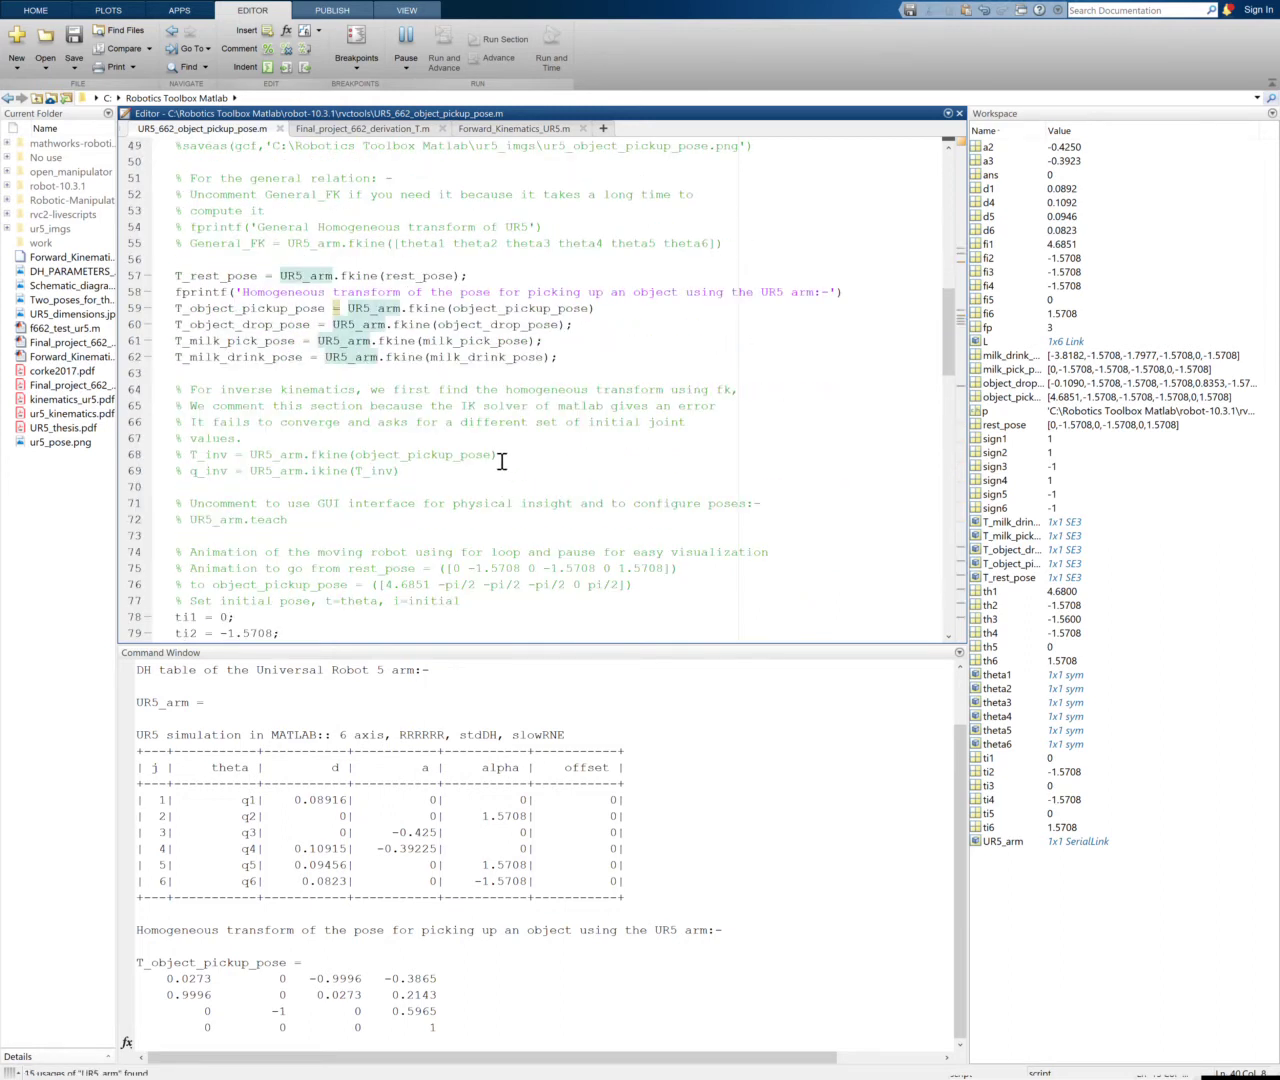
scroll(418, 404, down, 2)
scroll(418, 404, down, 2)
scroll(418, 404, down, 4)
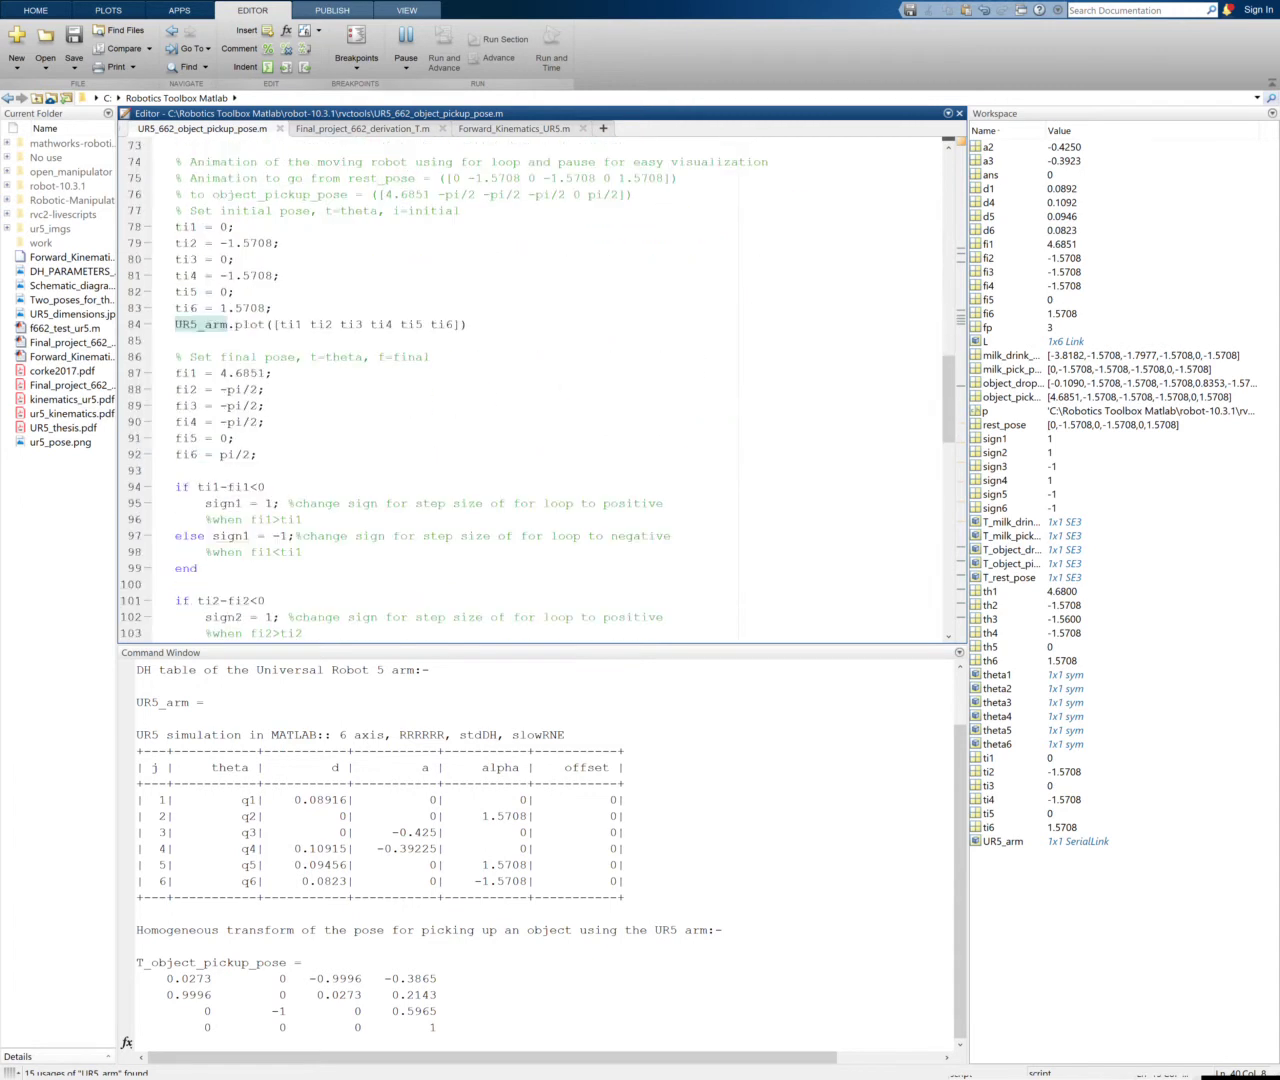
scroll(390, 410, down, 4)
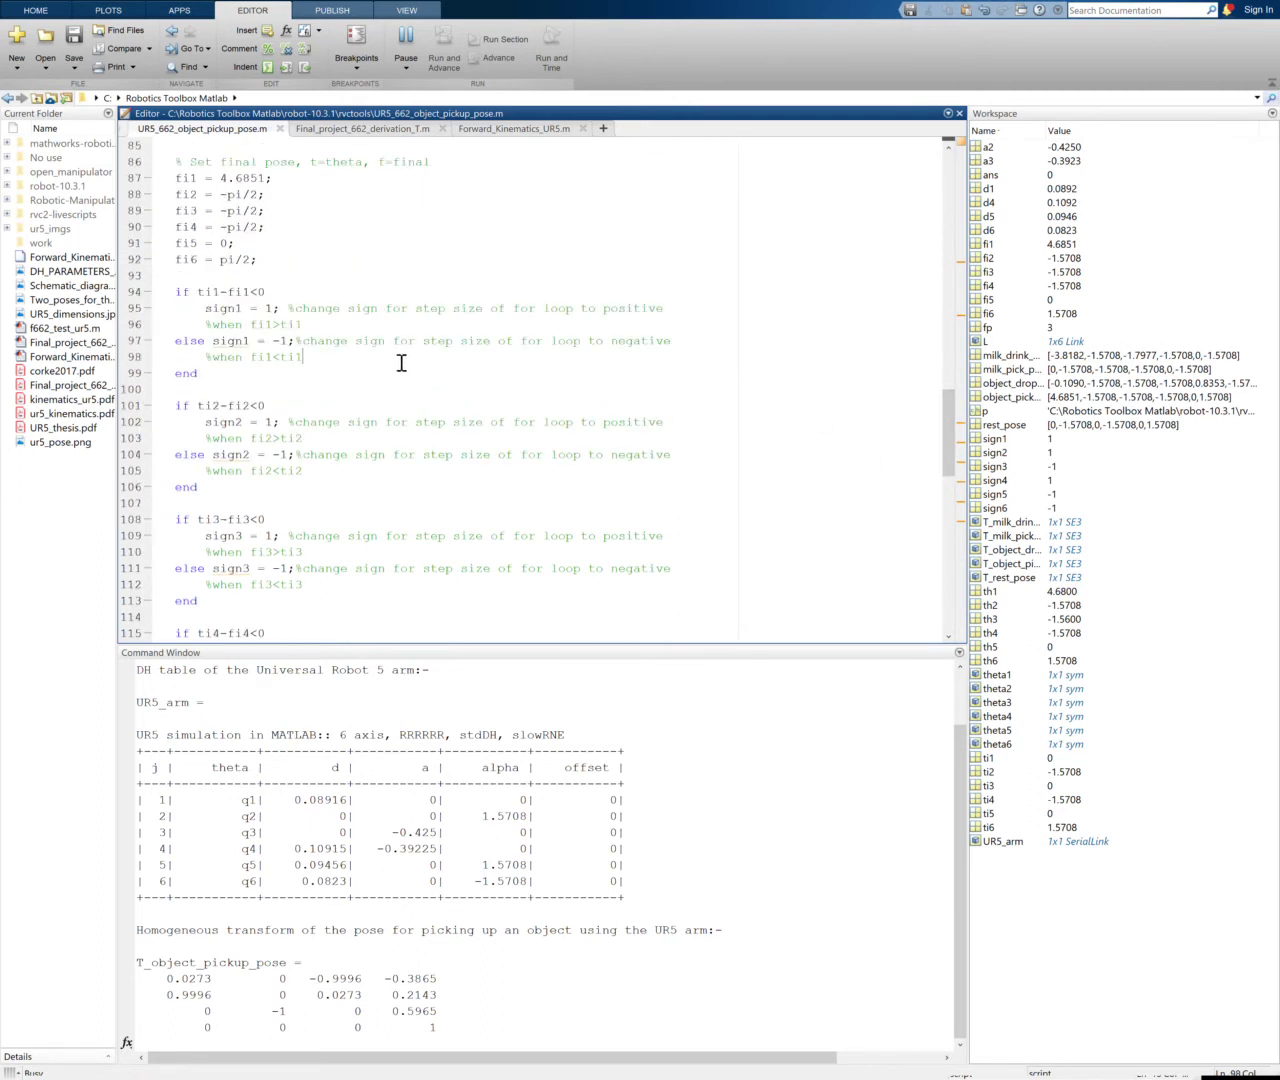
scroll(401, 363, up, 4)
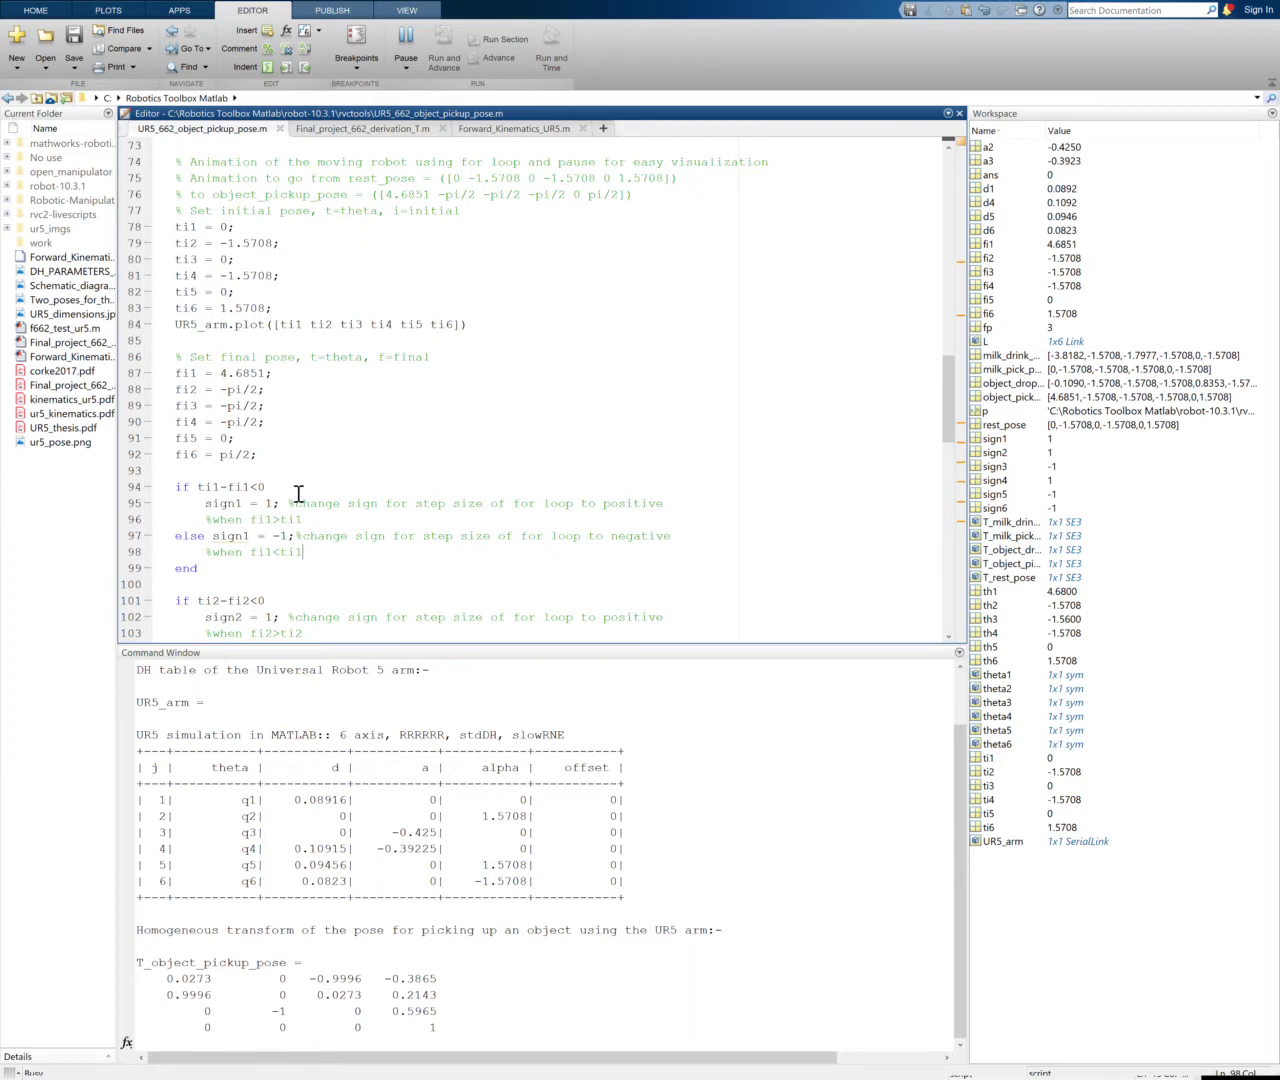
scroll(286, 511, down, 4)
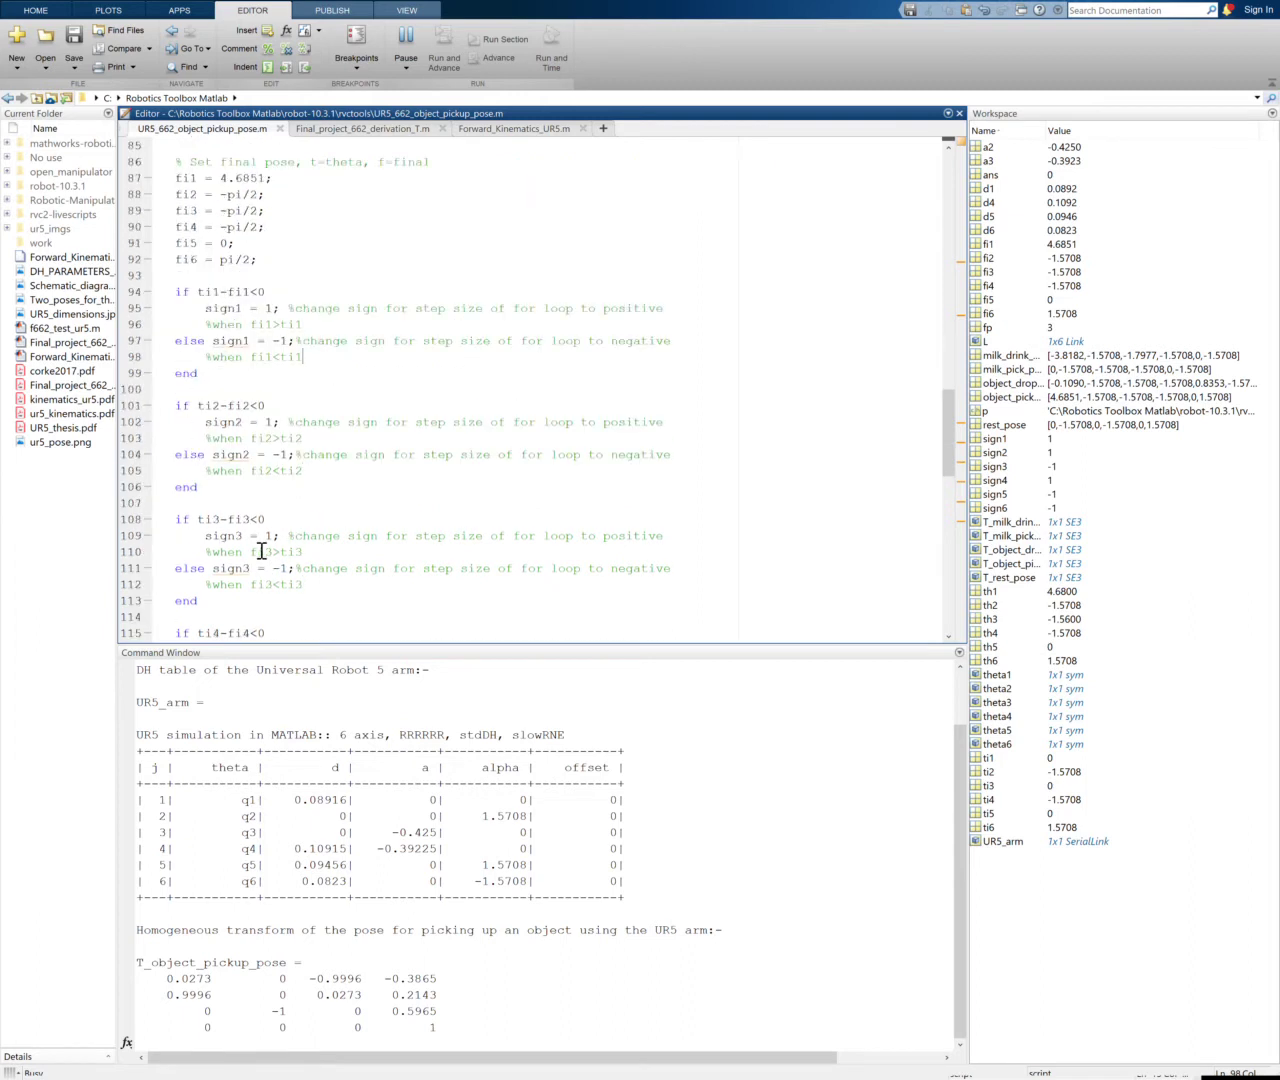
drag(405, 652, 391, 880)
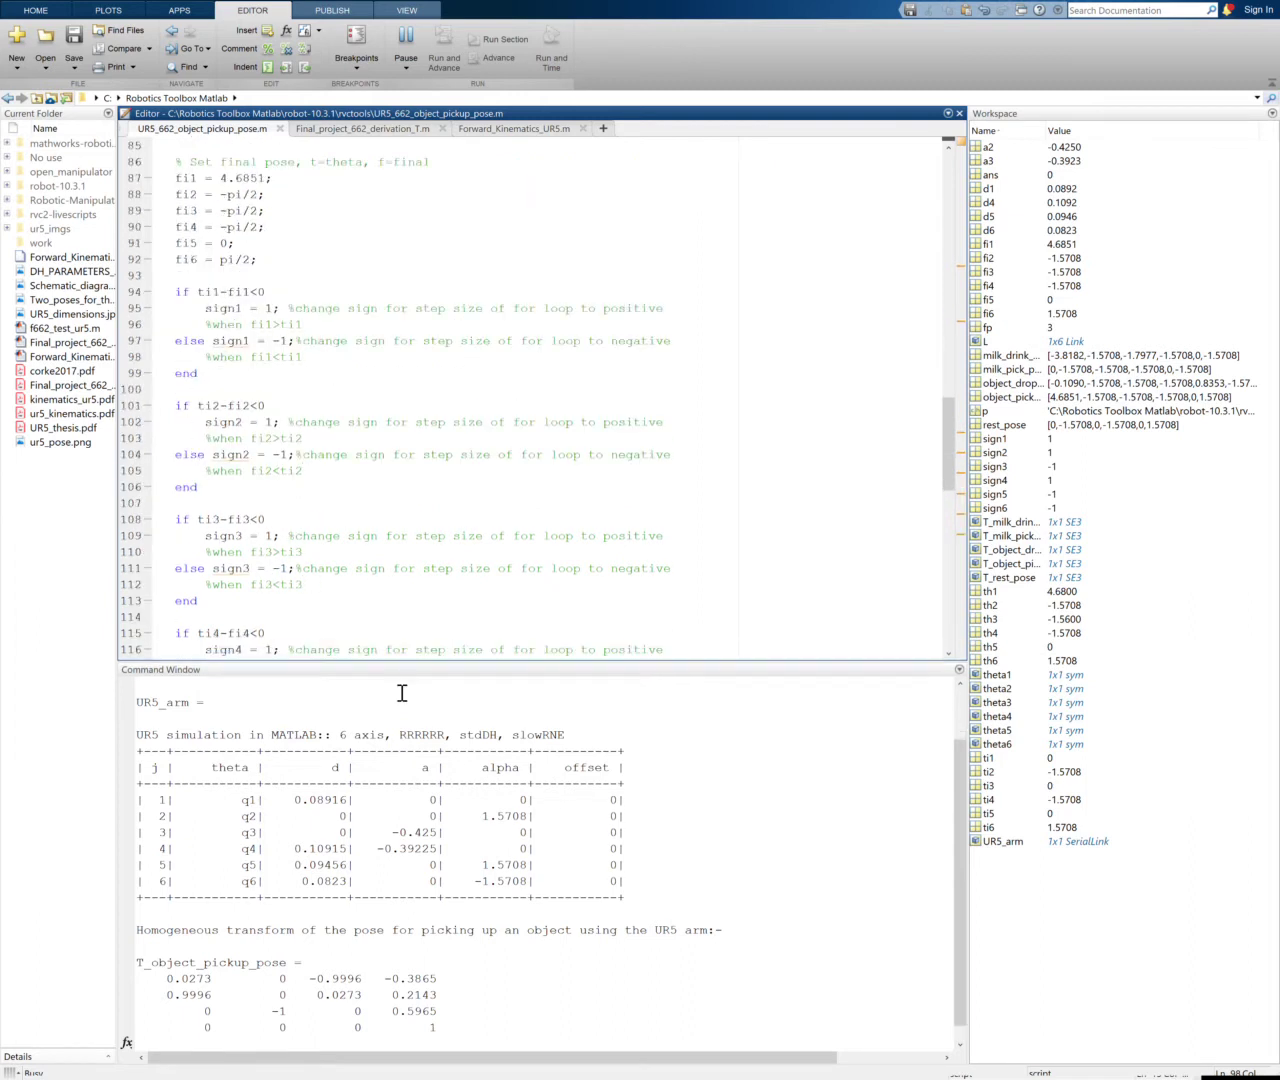
scroll(300, 510, down, 6)
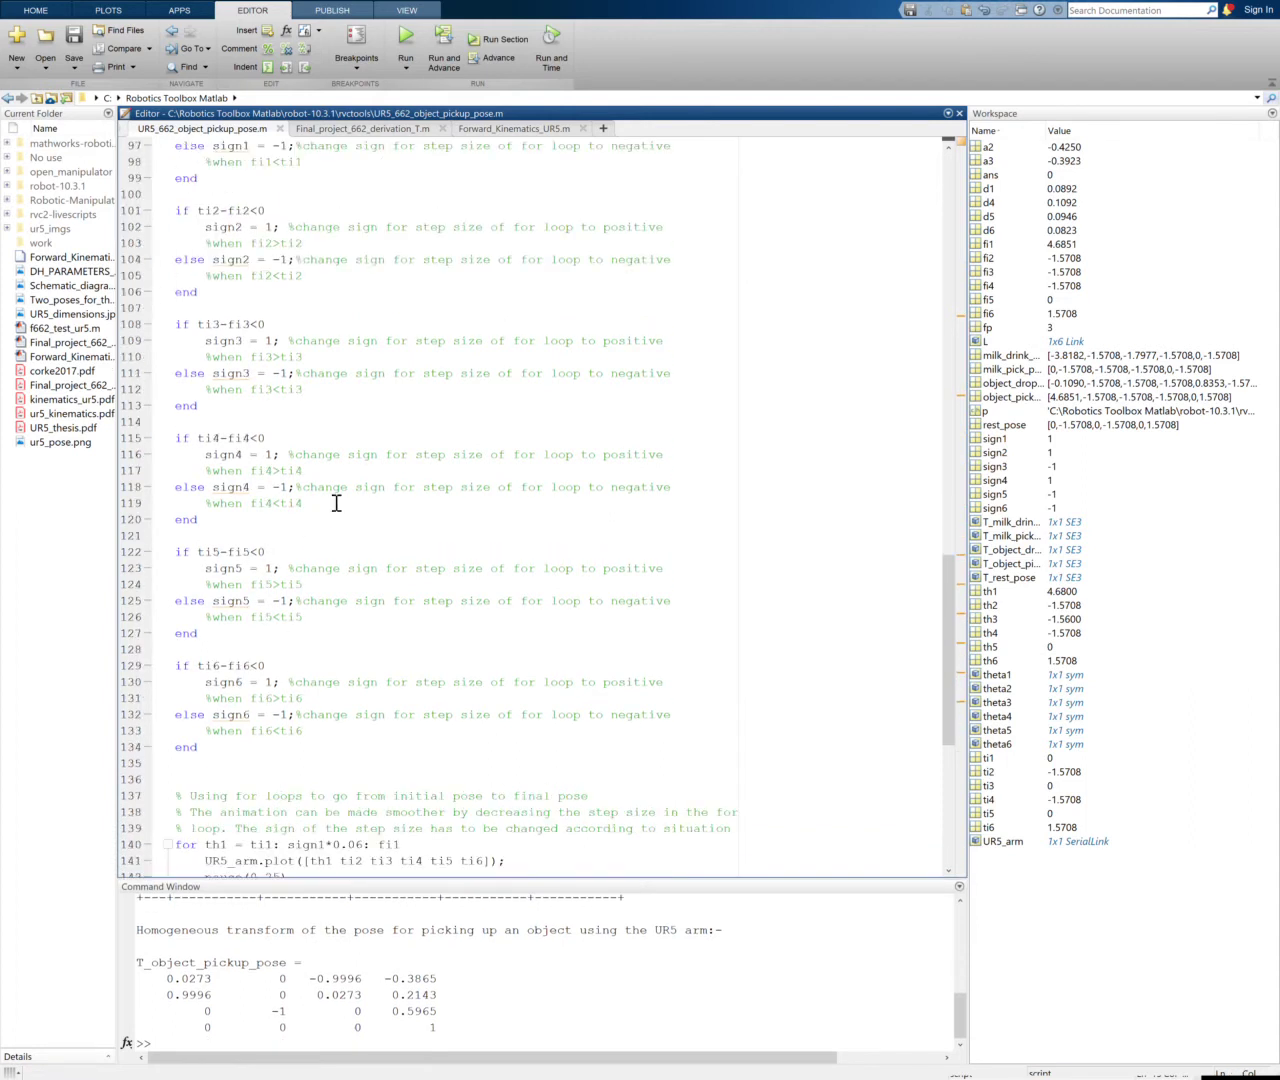
scroll(336, 502, down, 4)
scroll(334, 501, down, 2)
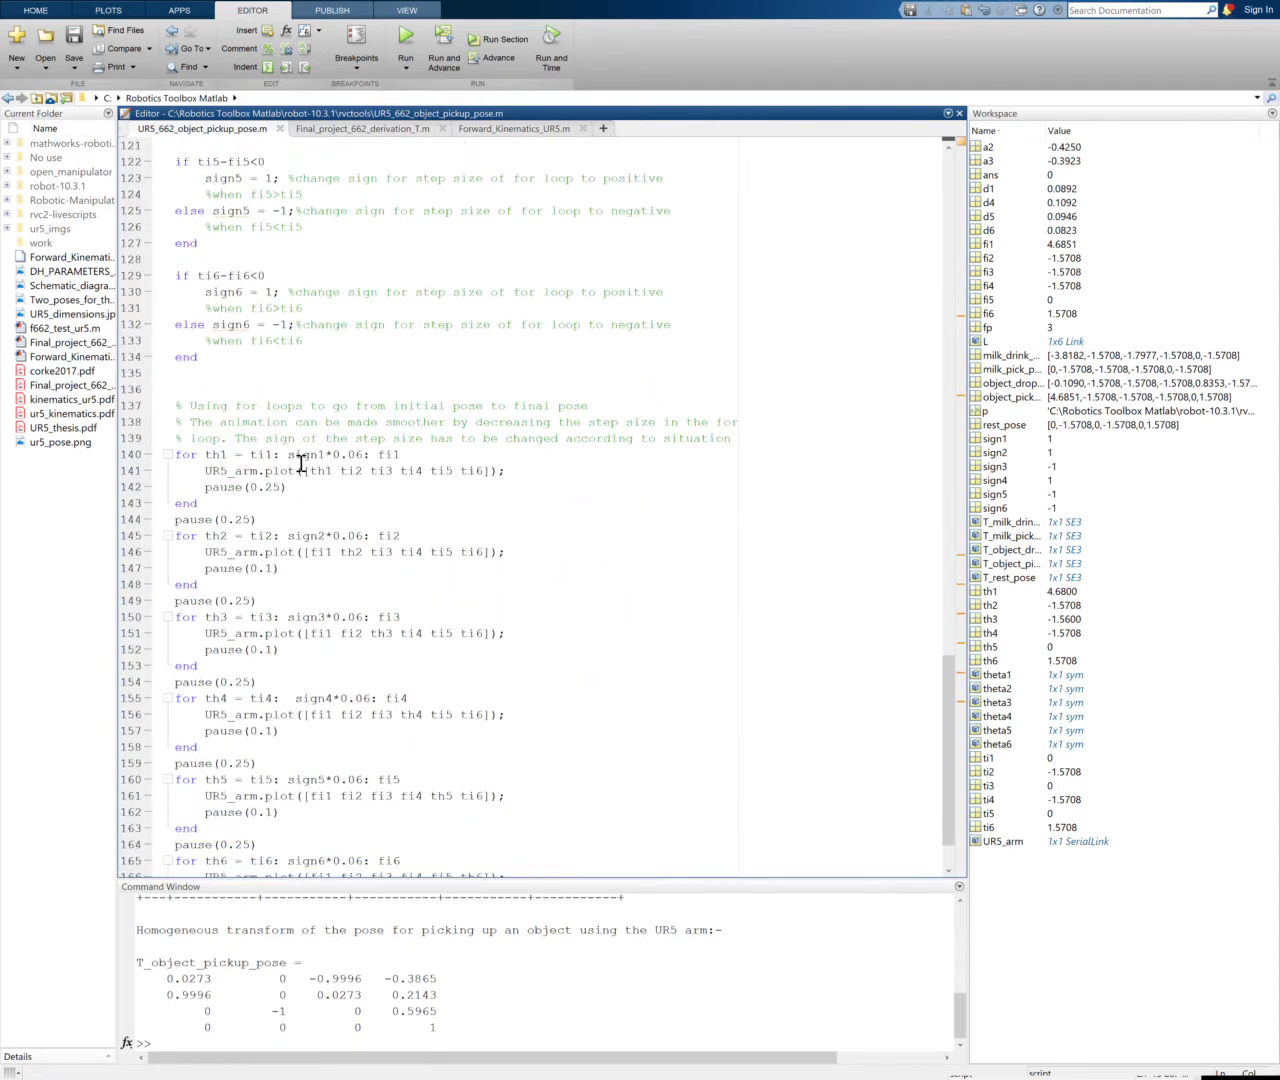
drag(288, 455, 372, 455)
click(380, 374)
scroll(378, 380, up, 6)
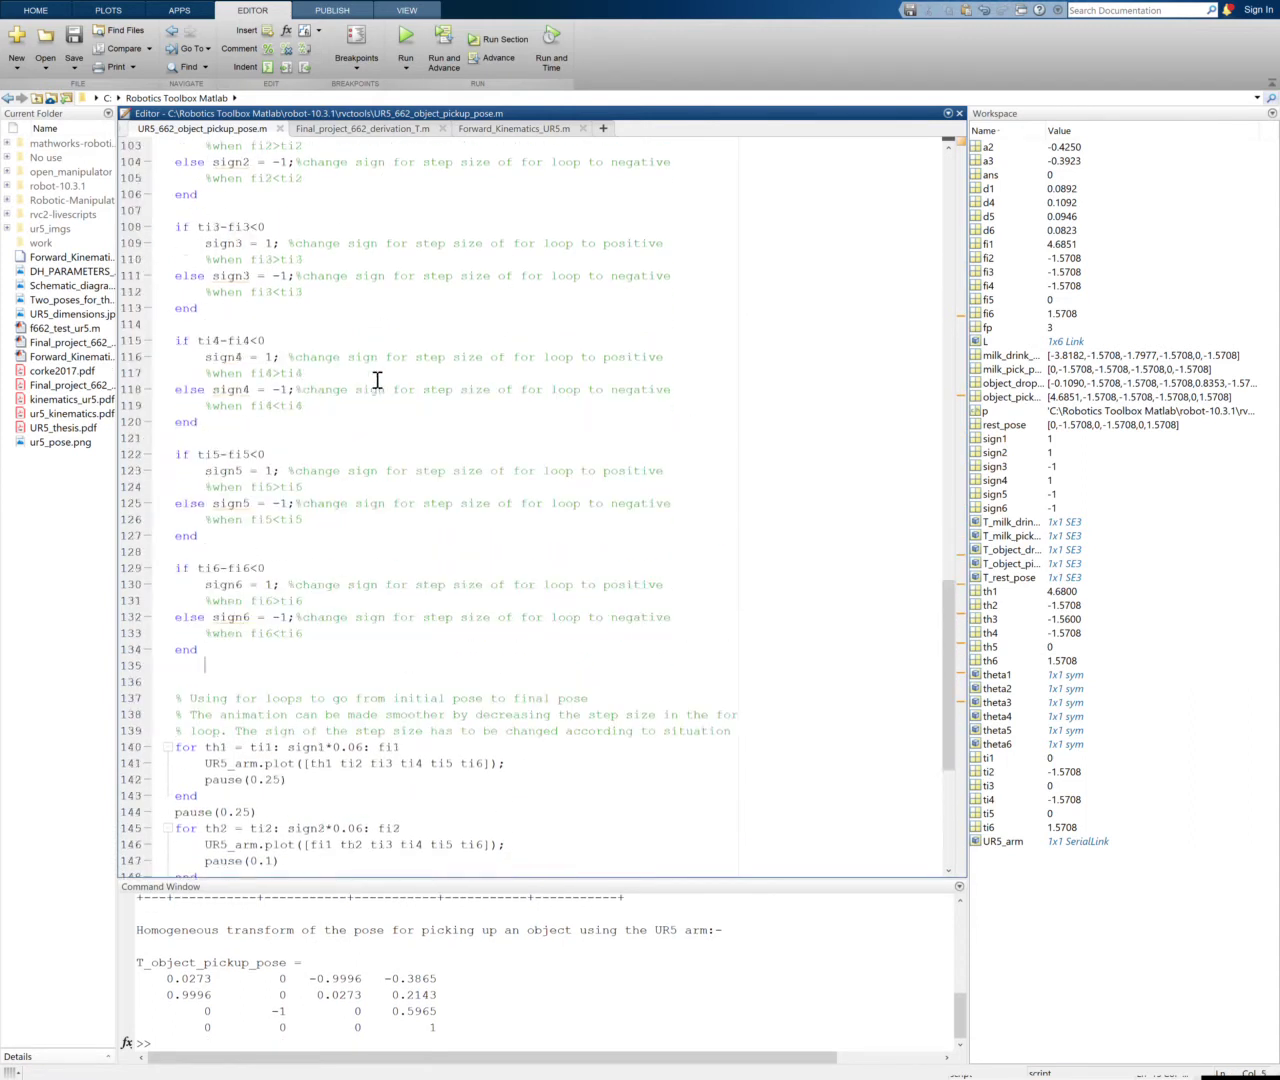
scroll(330, 370, up, 10)
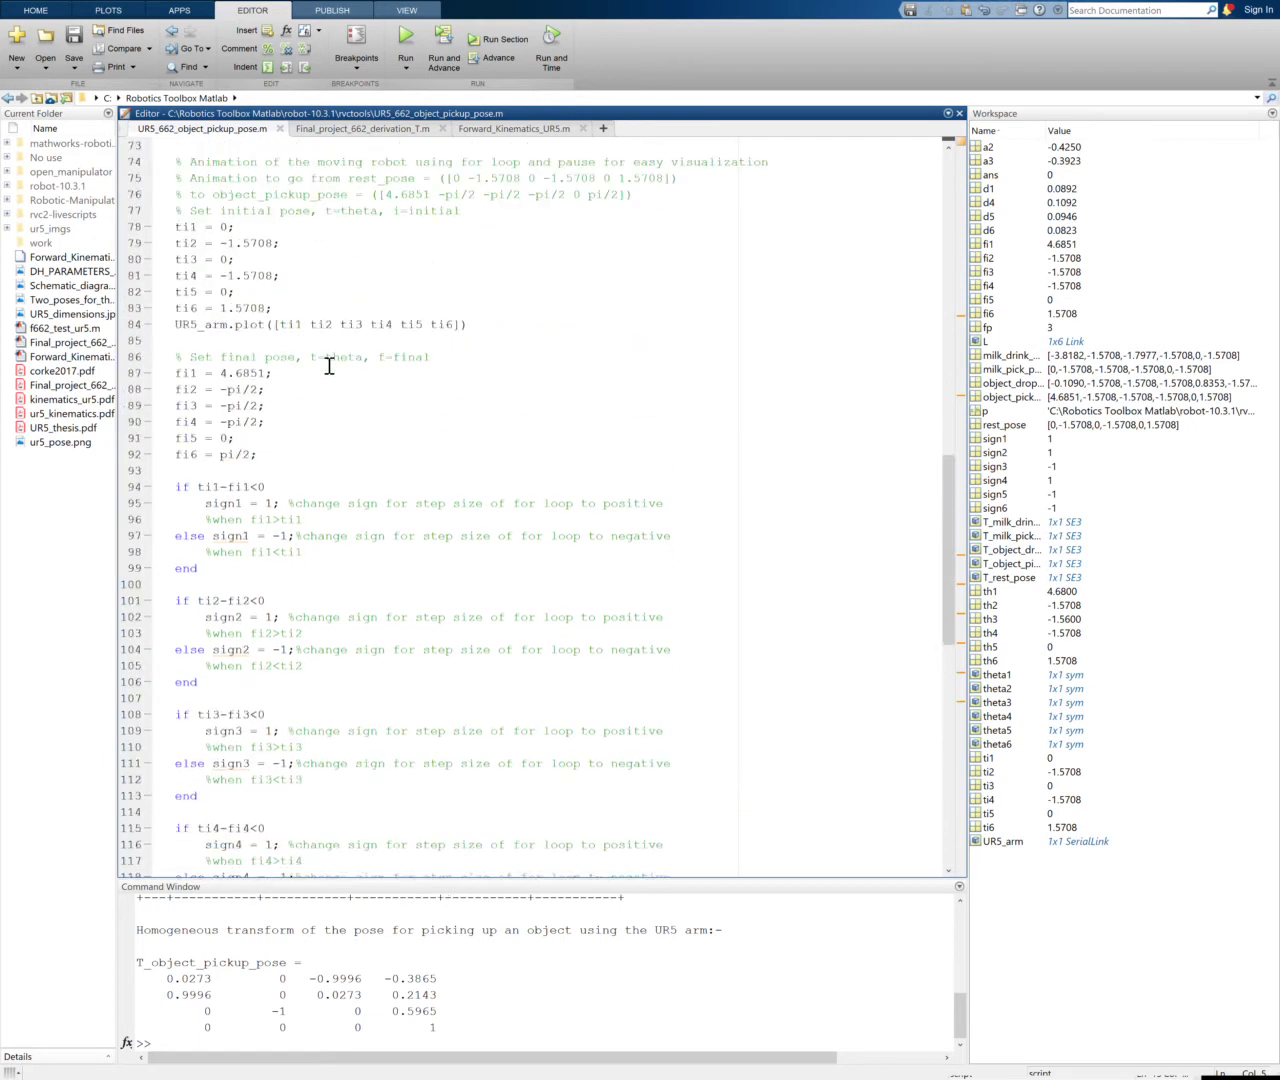
scroll(329, 366, up, 2)
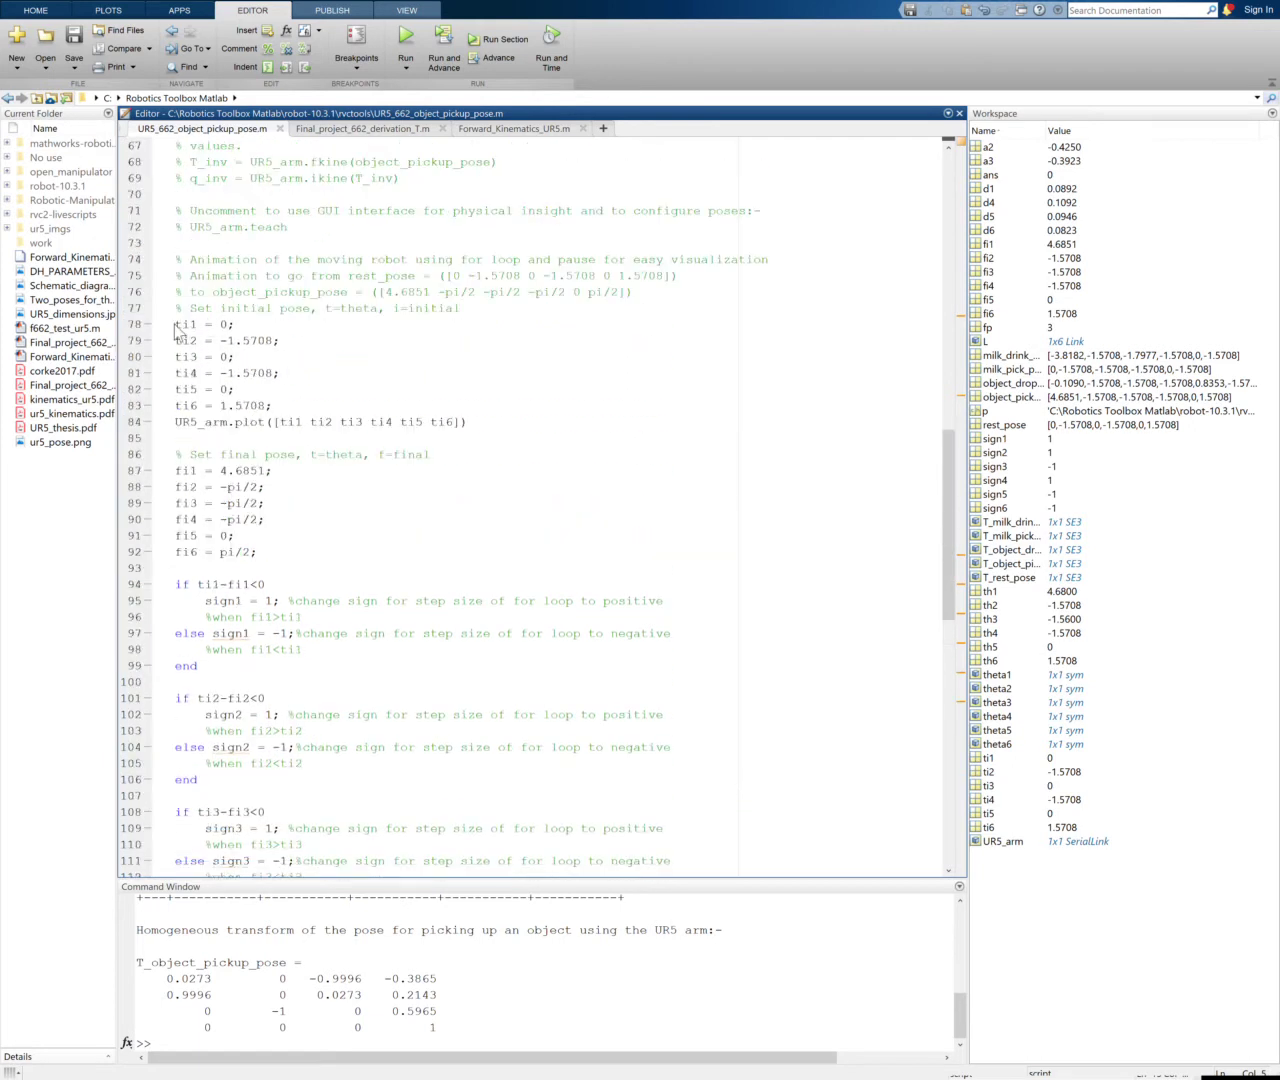
drag(176, 324, 300, 407)
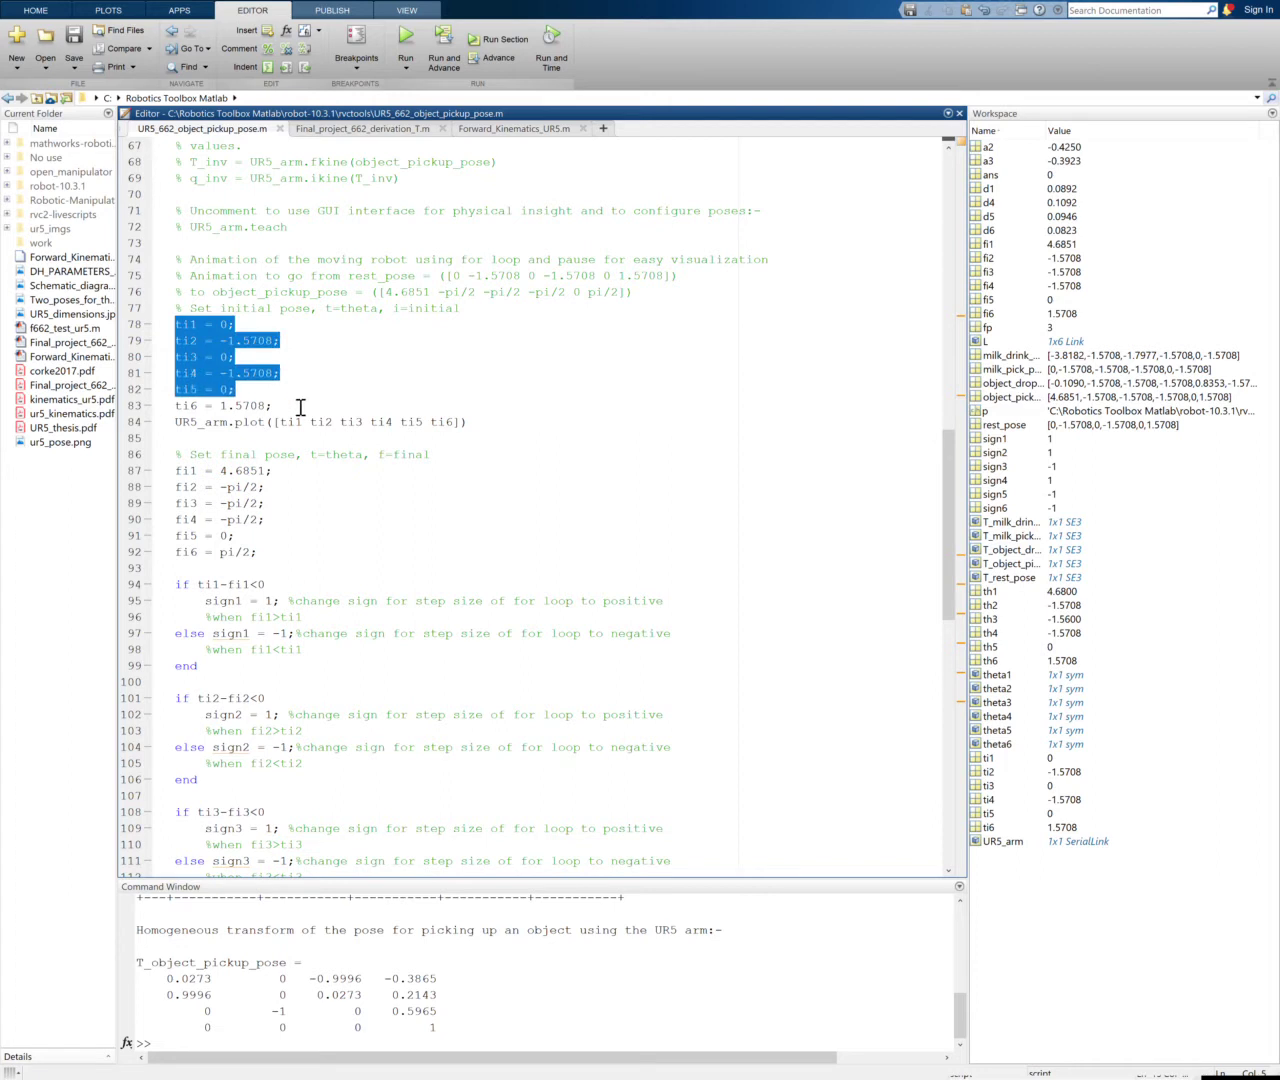
click(230, 393)
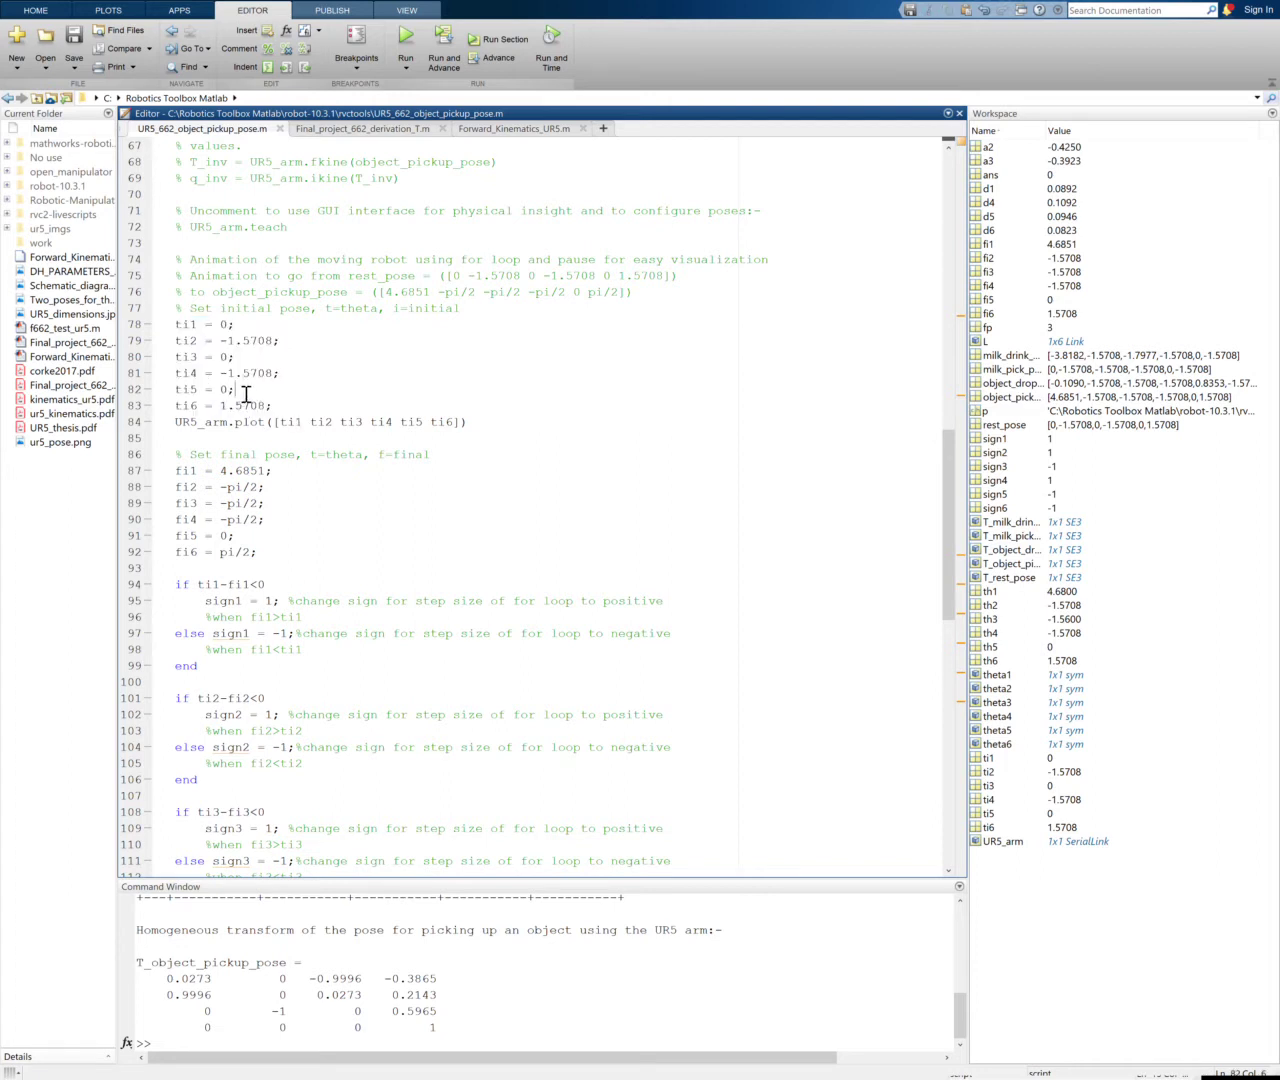
drag(256, 552, 187, 482)
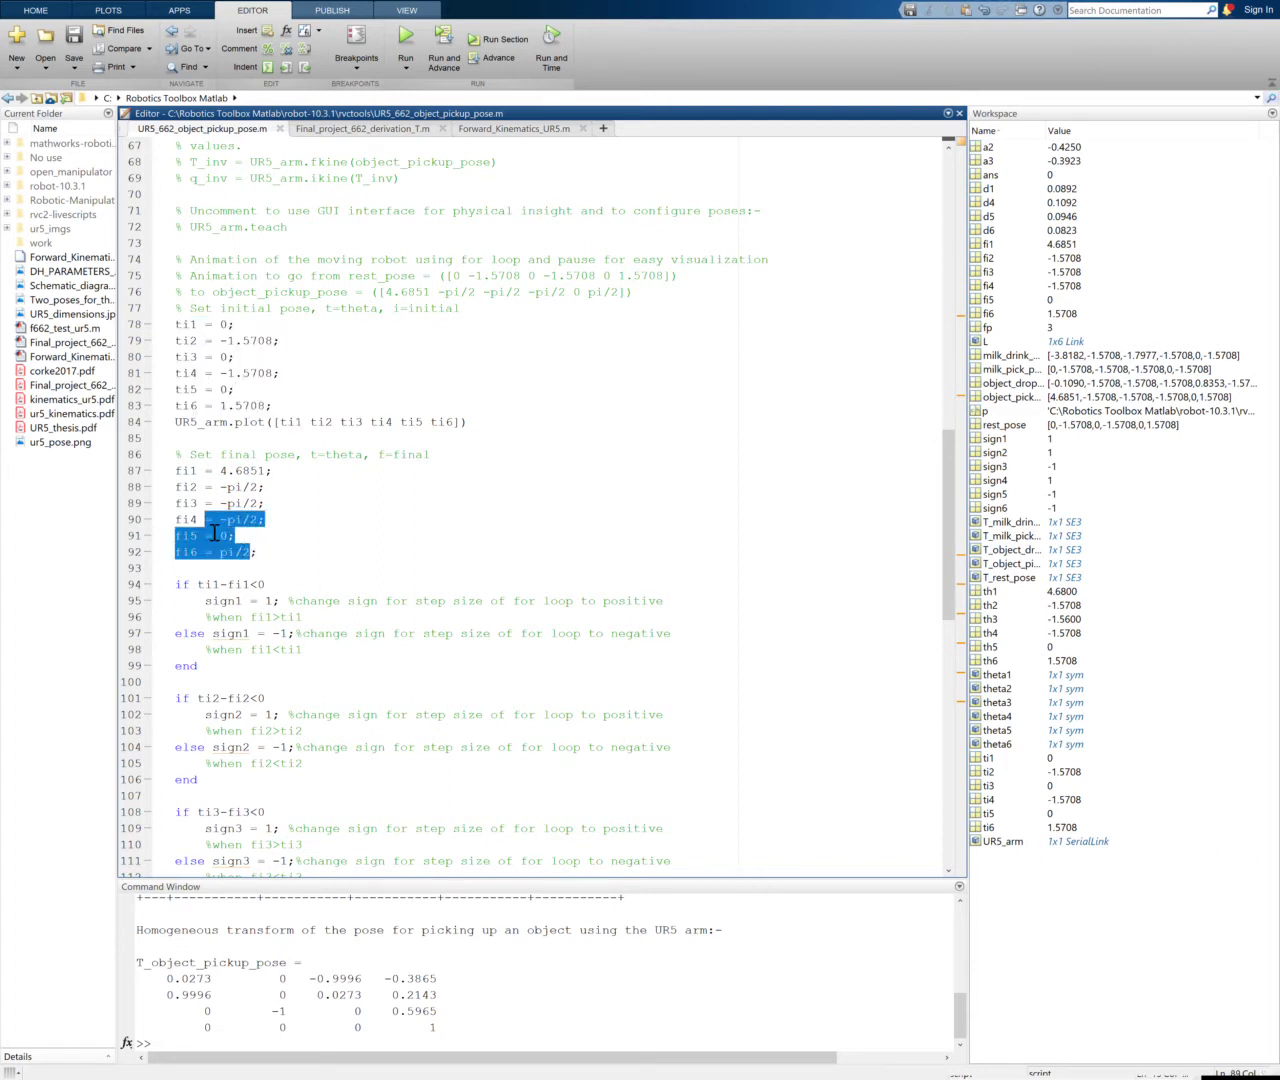
click(258, 472)
drag(199, 586, 254, 594)
click(252, 594)
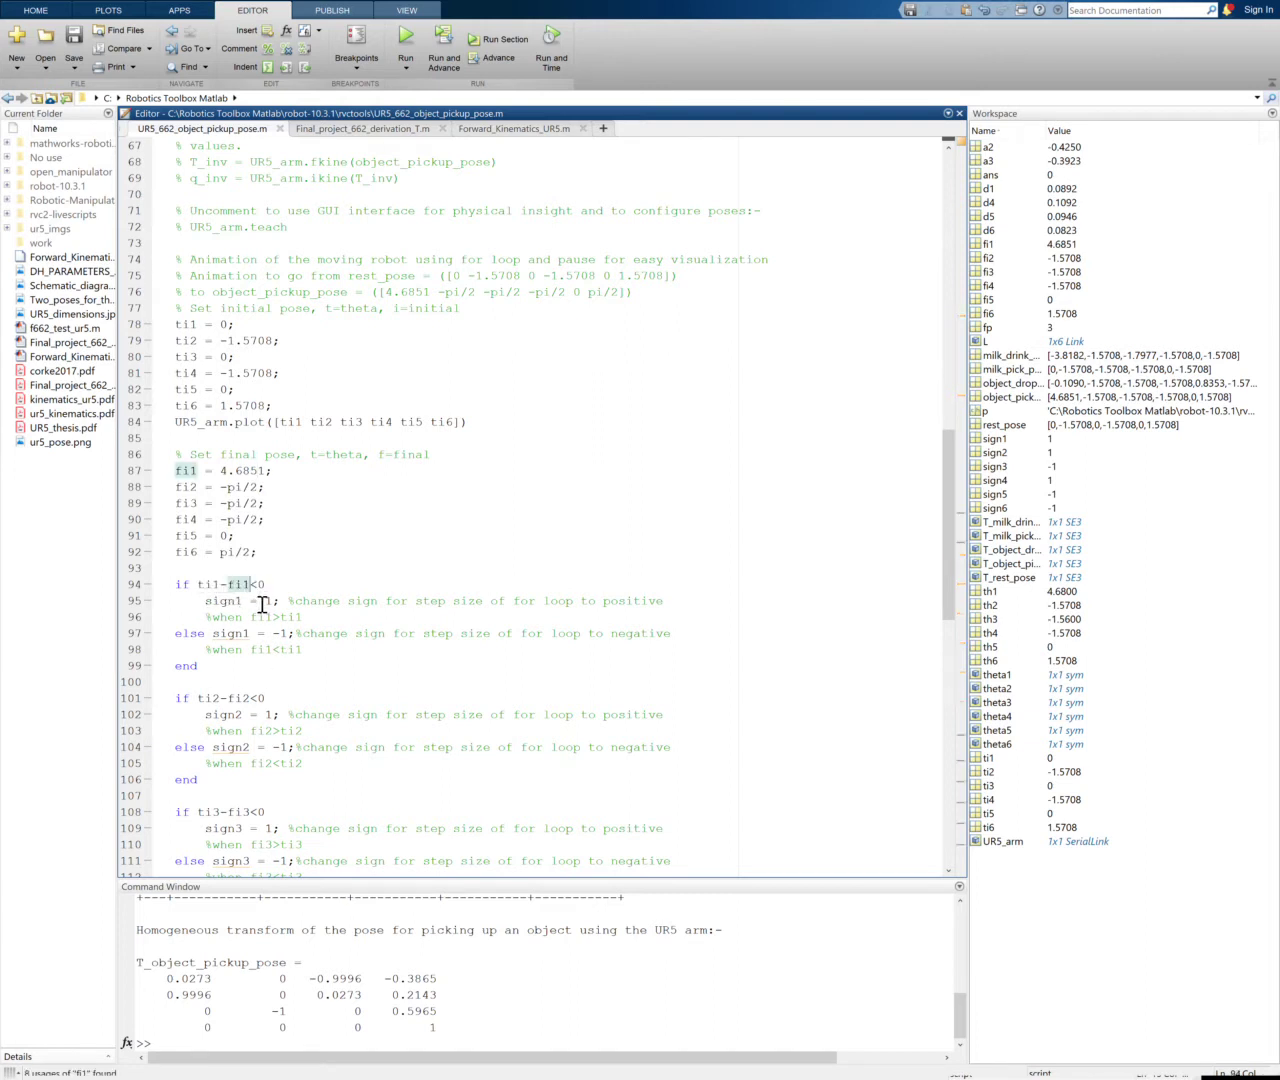
click(214, 588)
click(242, 588)
click(286, 588)
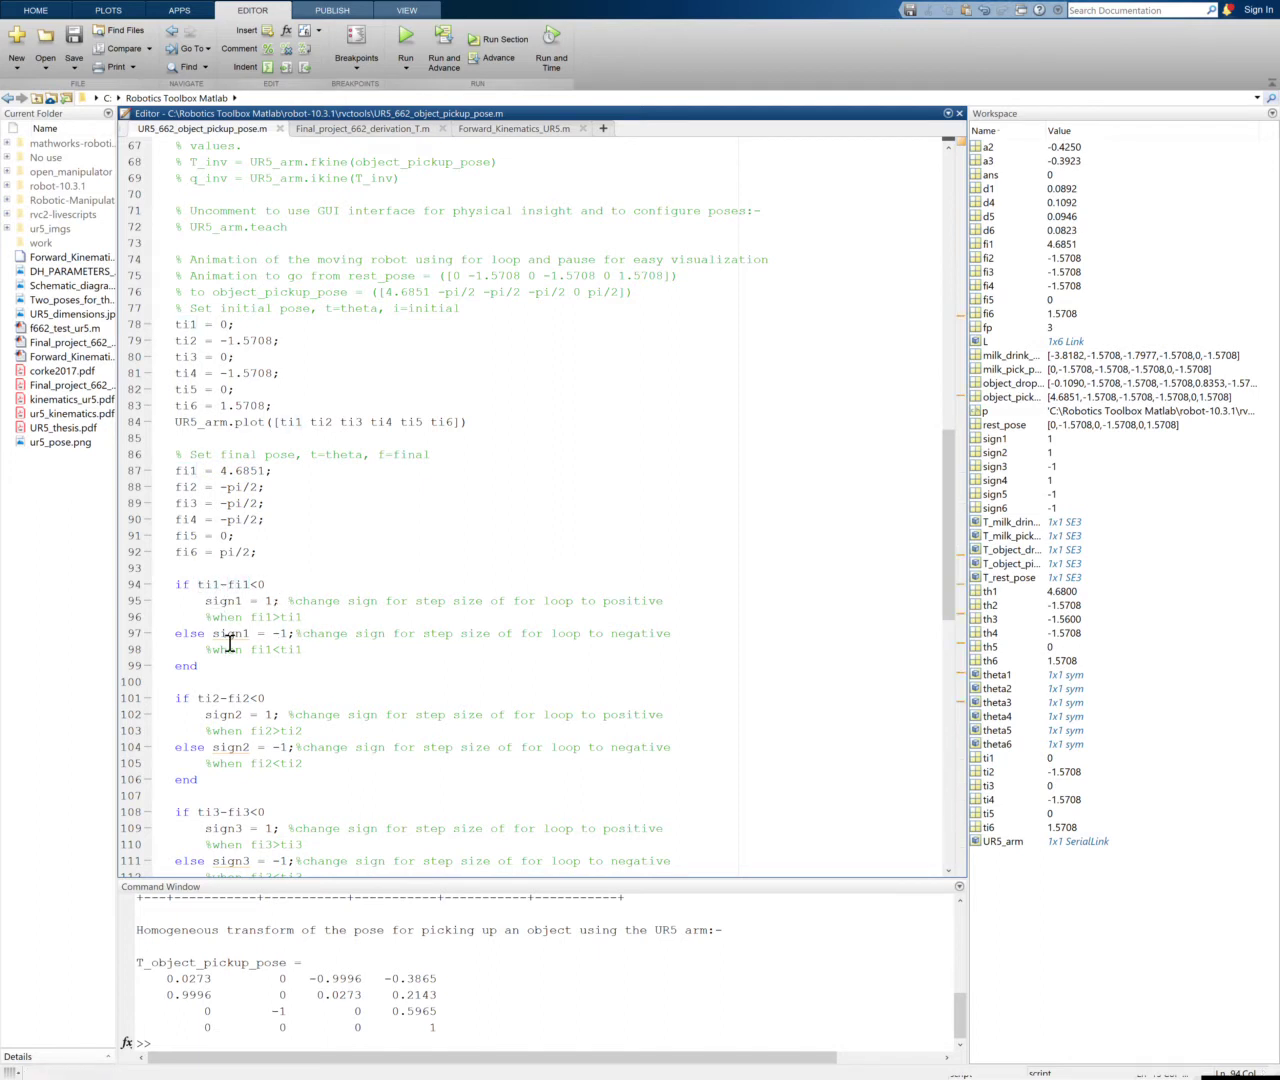
double_click(228, 635)
click(270, 634)
scroll(362, 555, down, 4)
scroll(362, 555, down, 6)
scroll(362, 555, down, 5)
scroll(362, 555, down, 5)
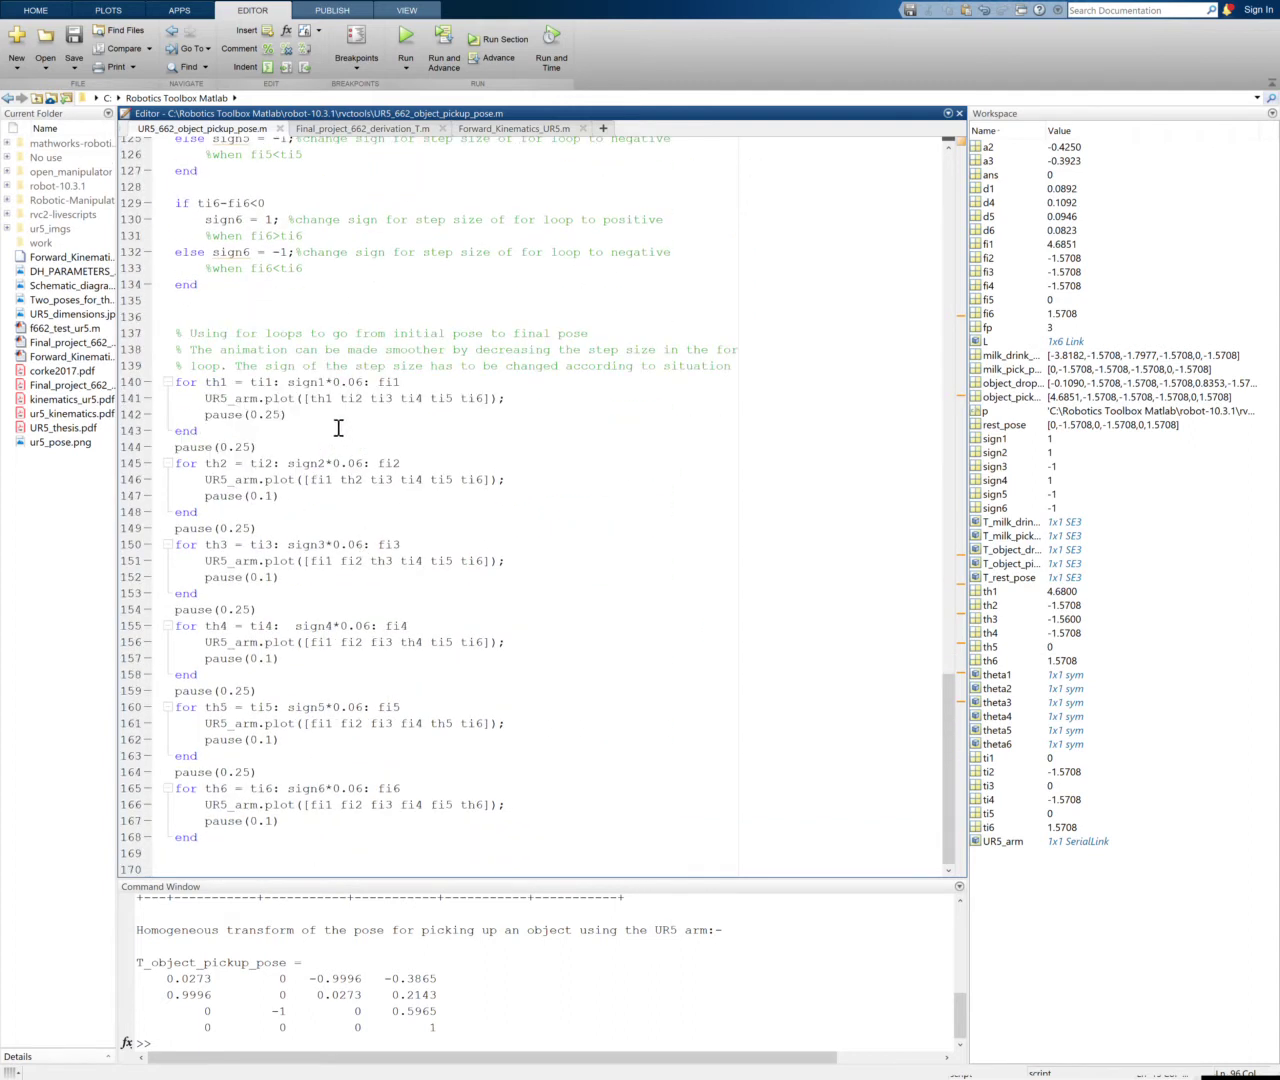
drag(176, 382, 343, 854)
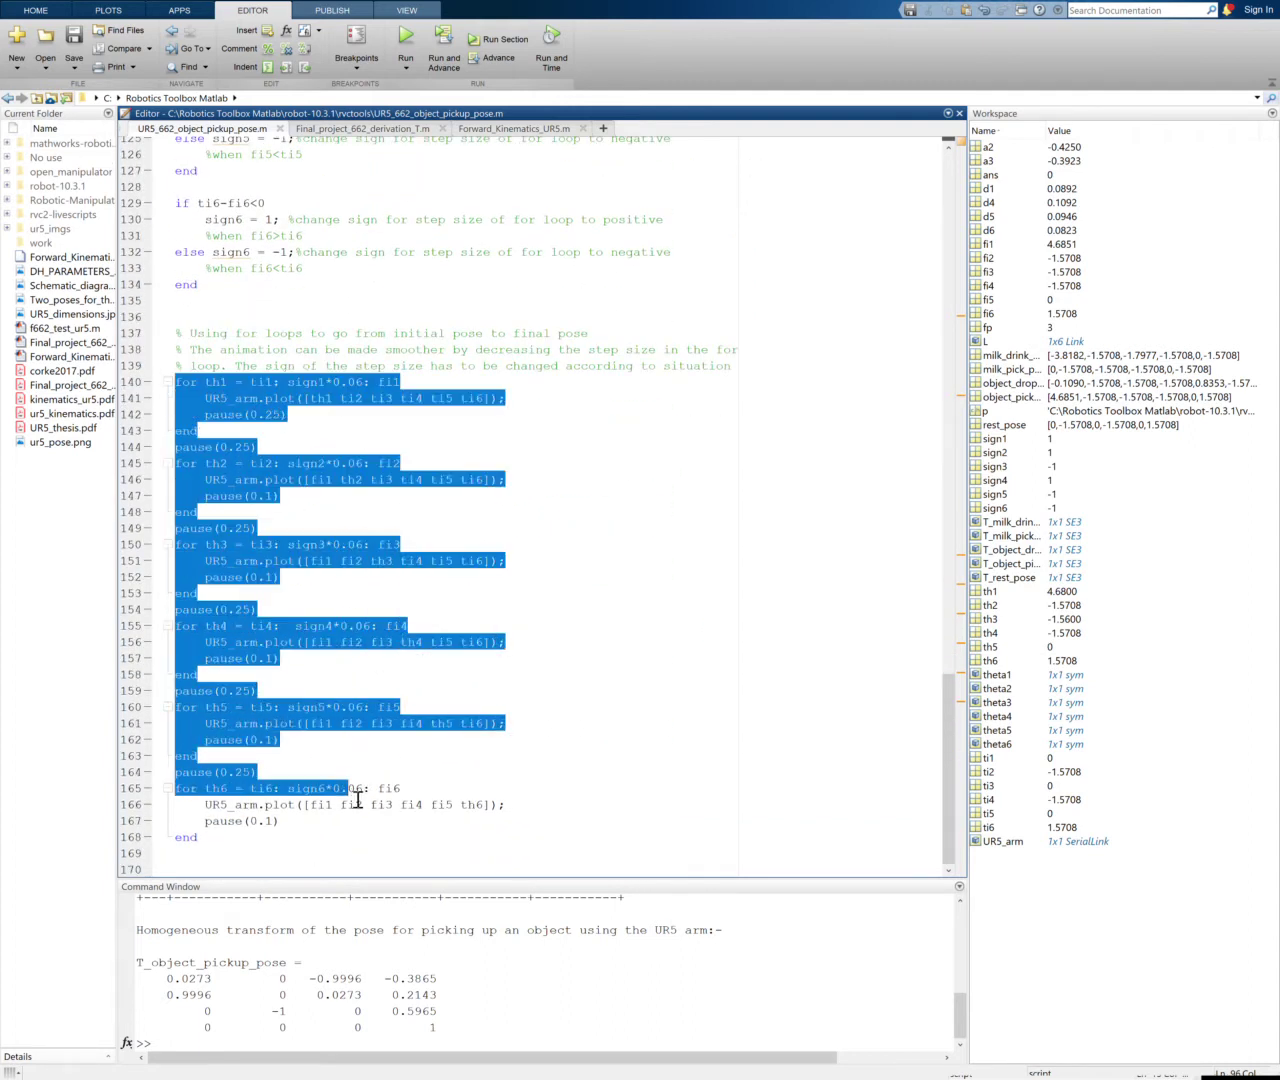
click(343, 854)
click(405, 597)
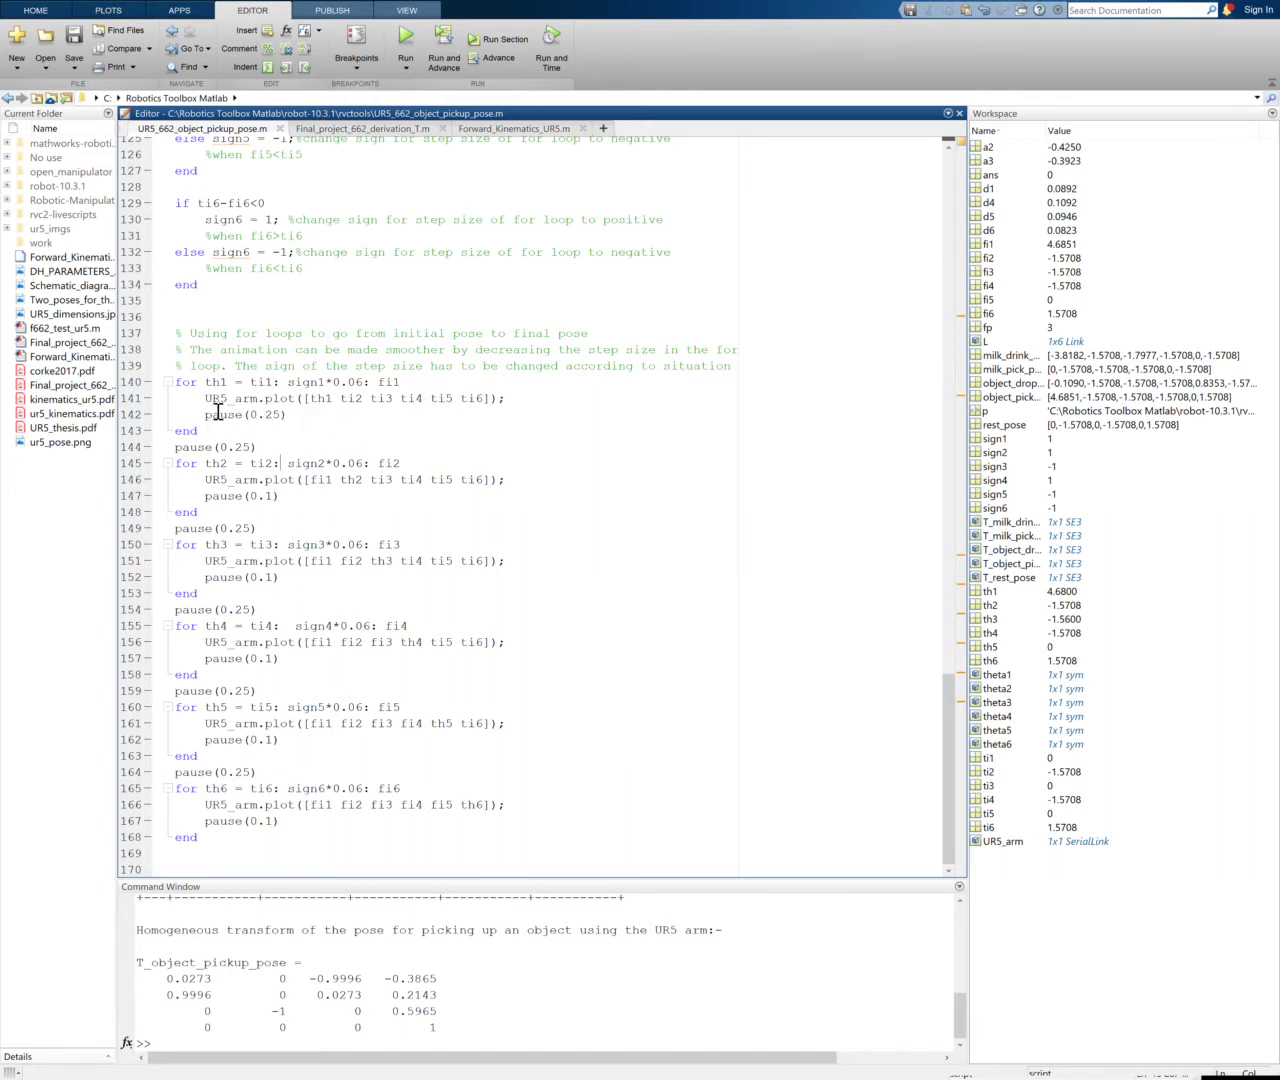
drag(205, 398, 267, 404)
click(267, 404)
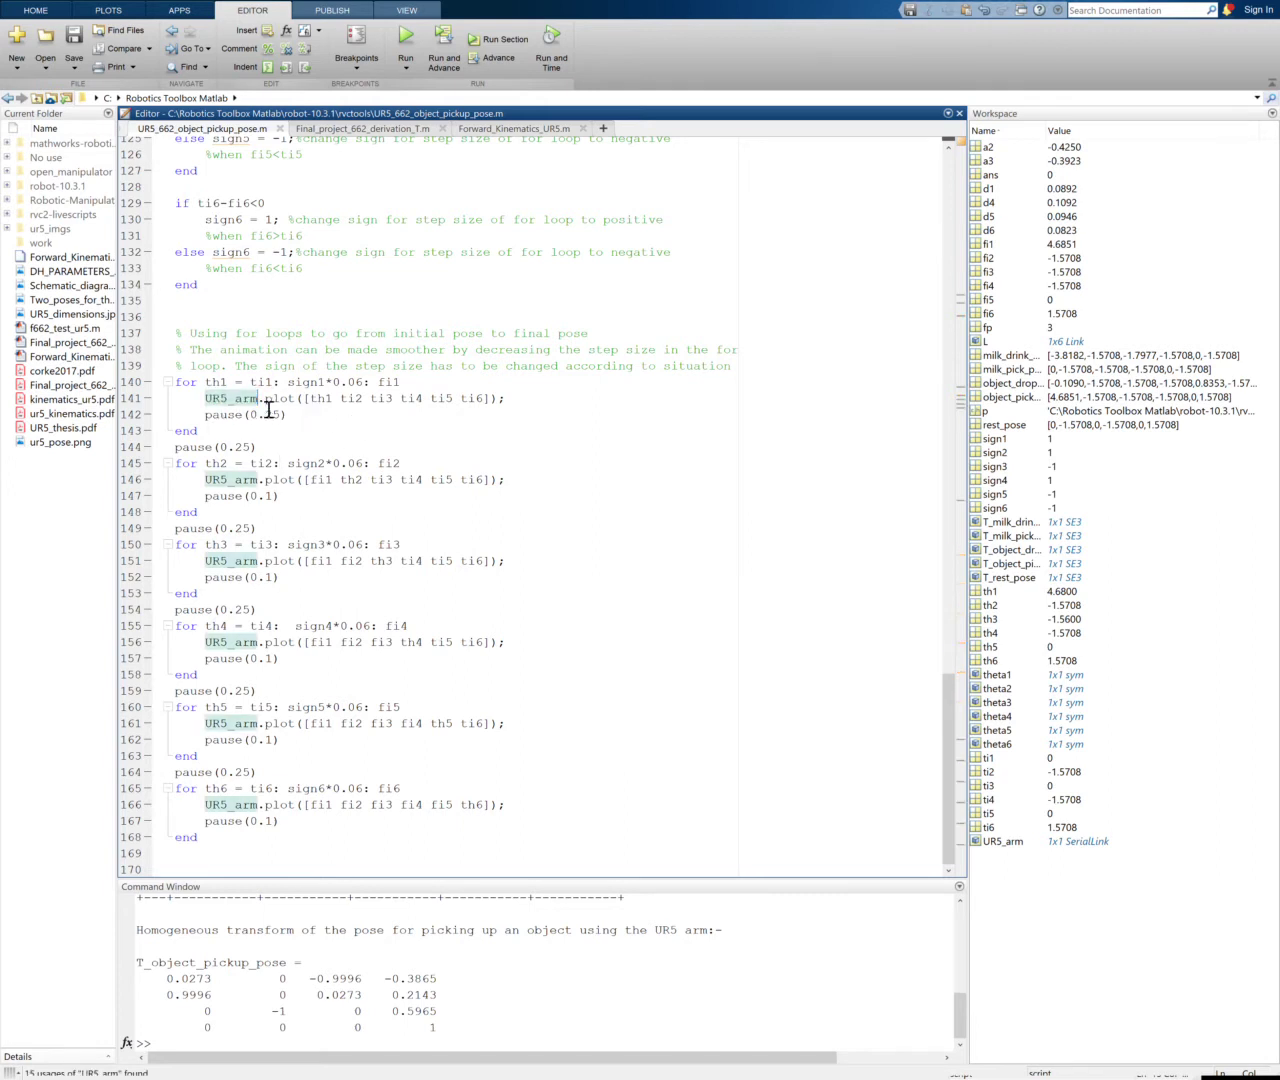
drag(205, 398, 490, 400)
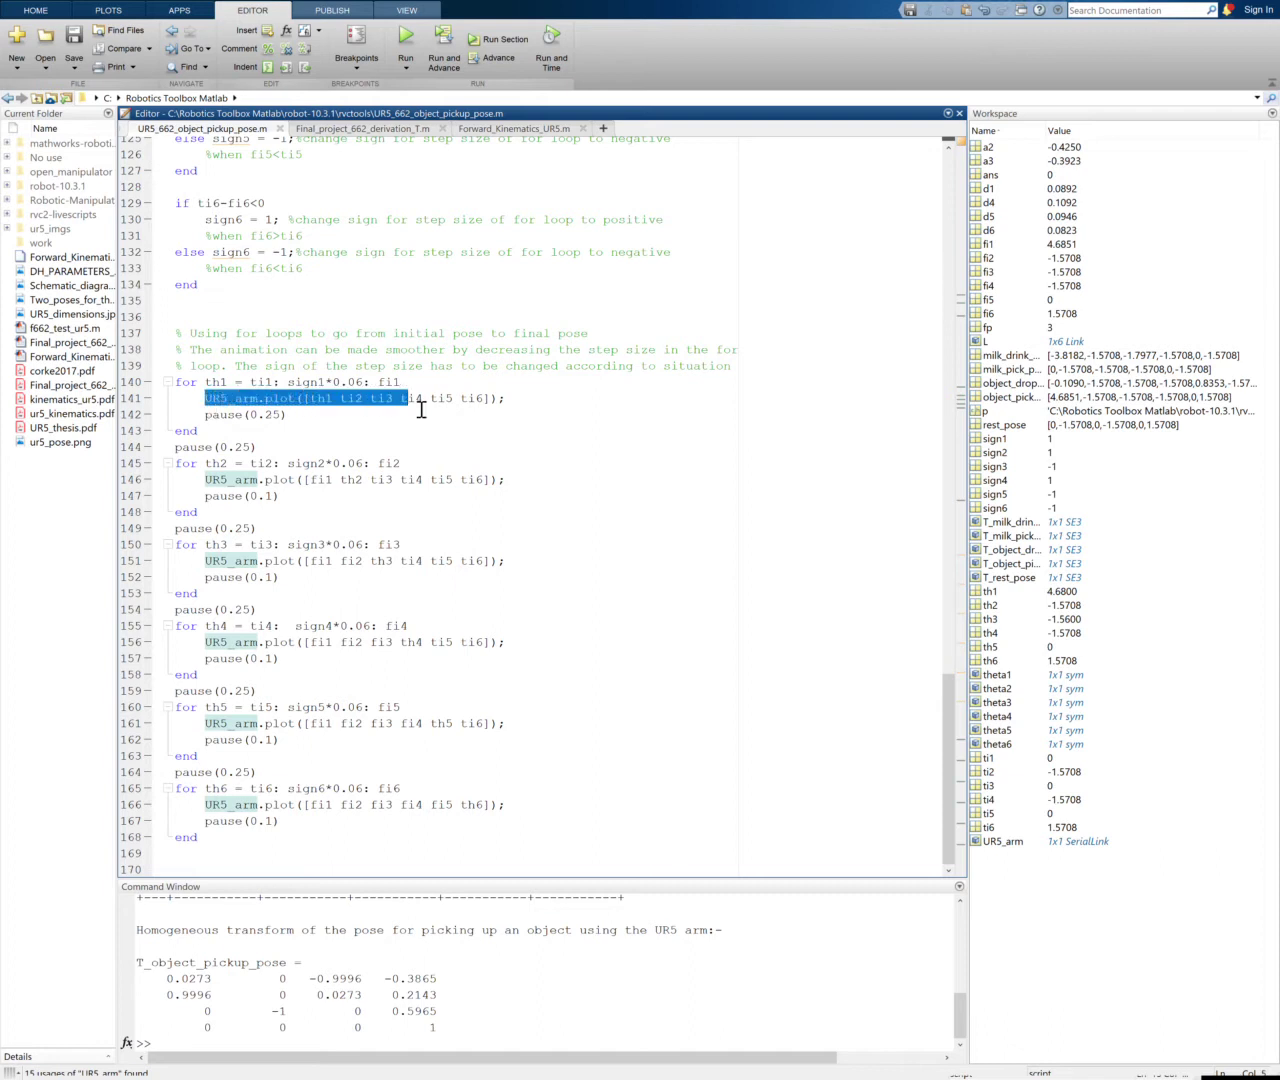
click(490, 405)
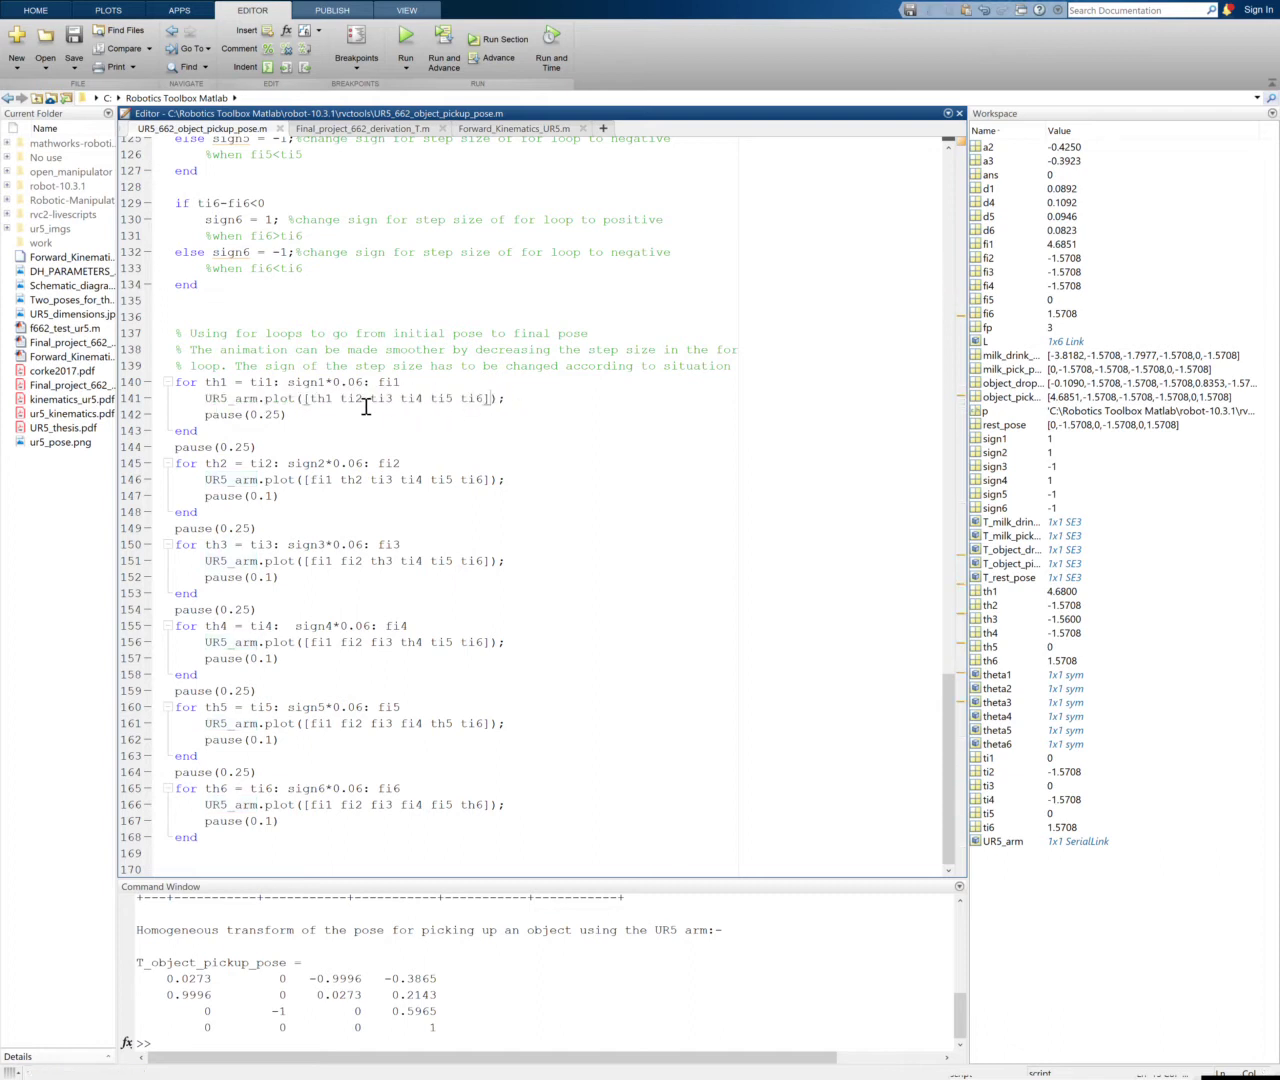
drag(310, 405, 482, 408)
click(474, 405)
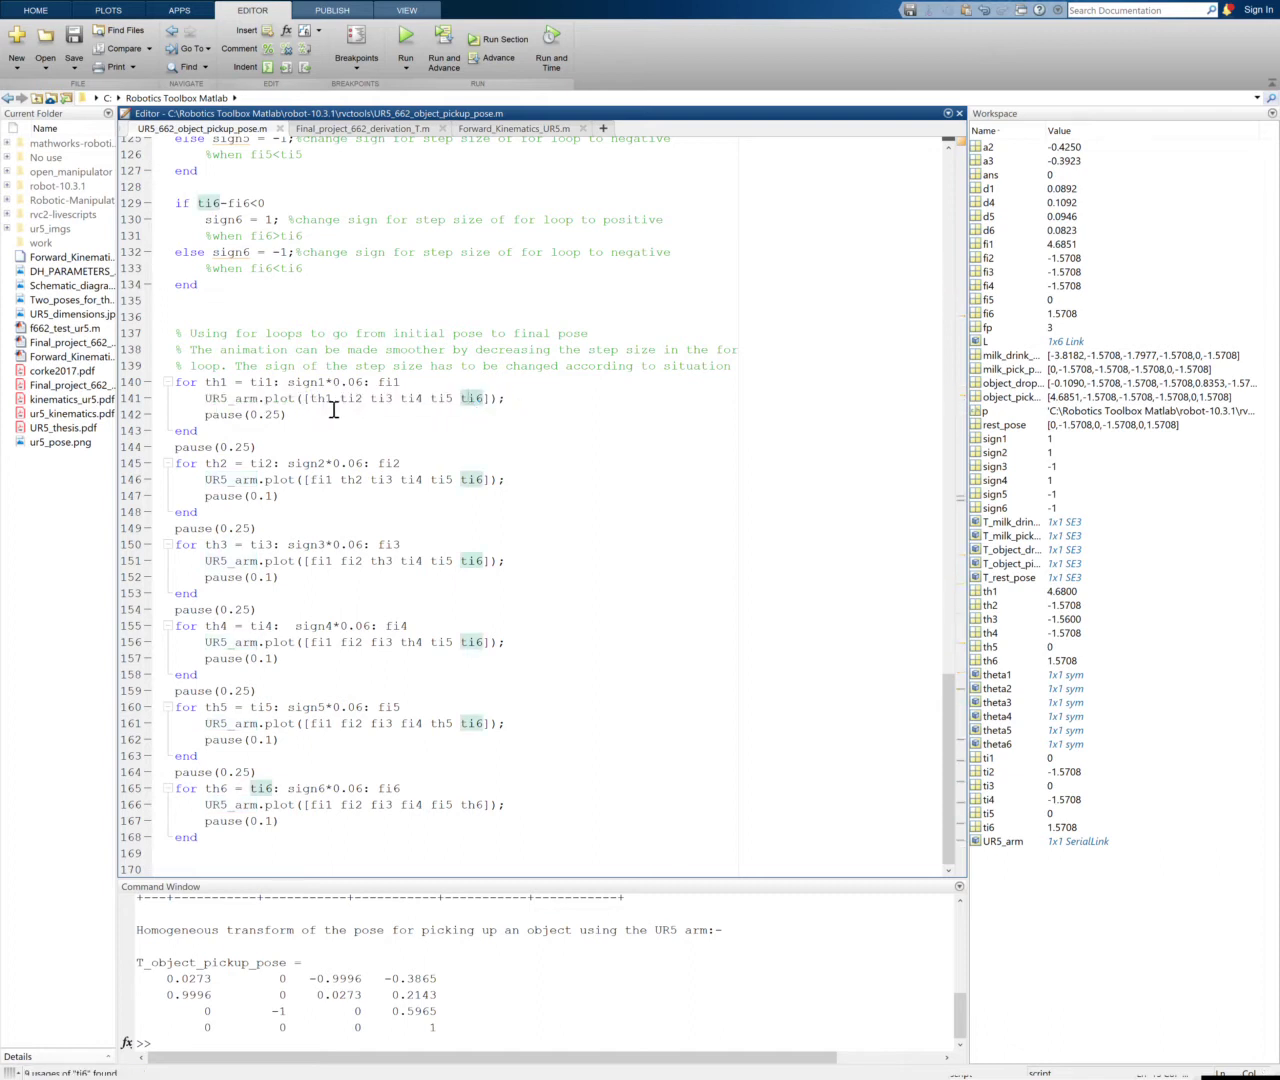
double_click(322, 400)
click(326, 404)
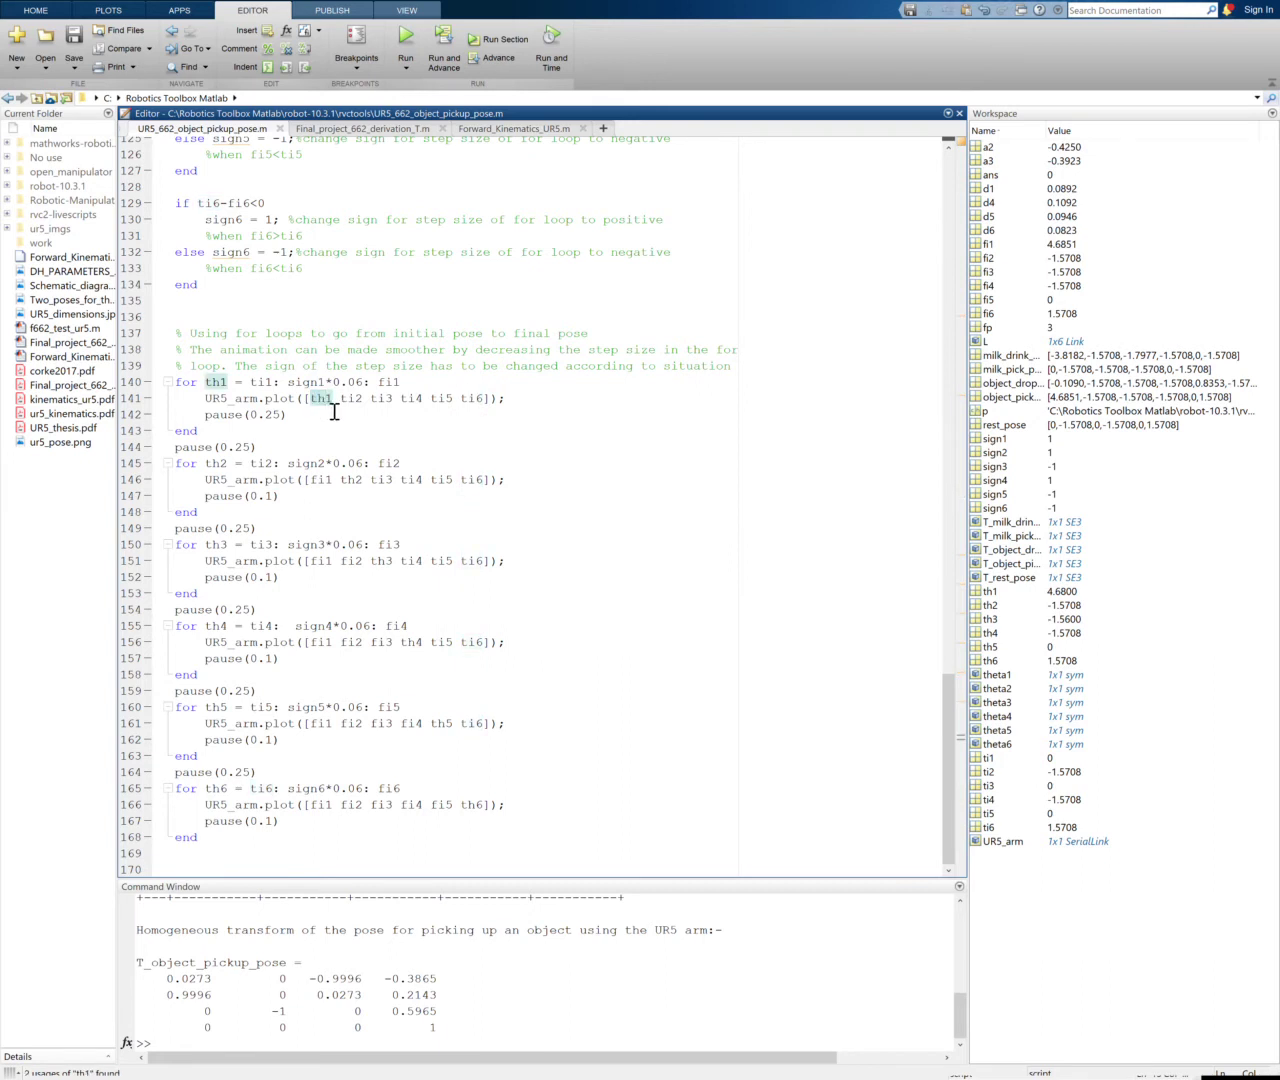
double_click(258, 382)
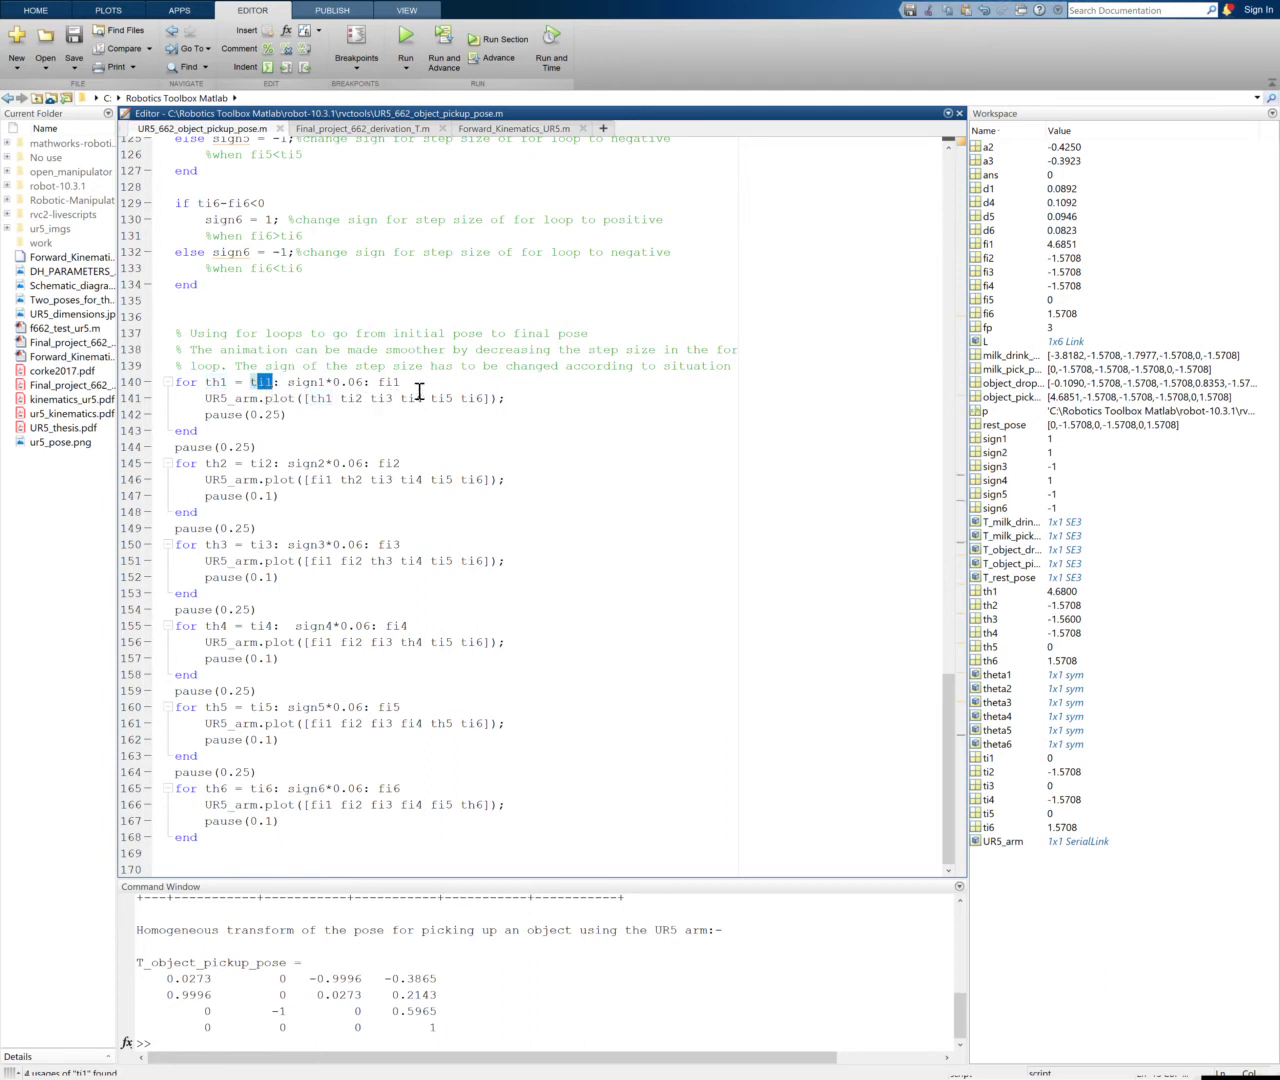
double_click(389, 382)
click(362, 400)
drag(333, 383, 363, 383)
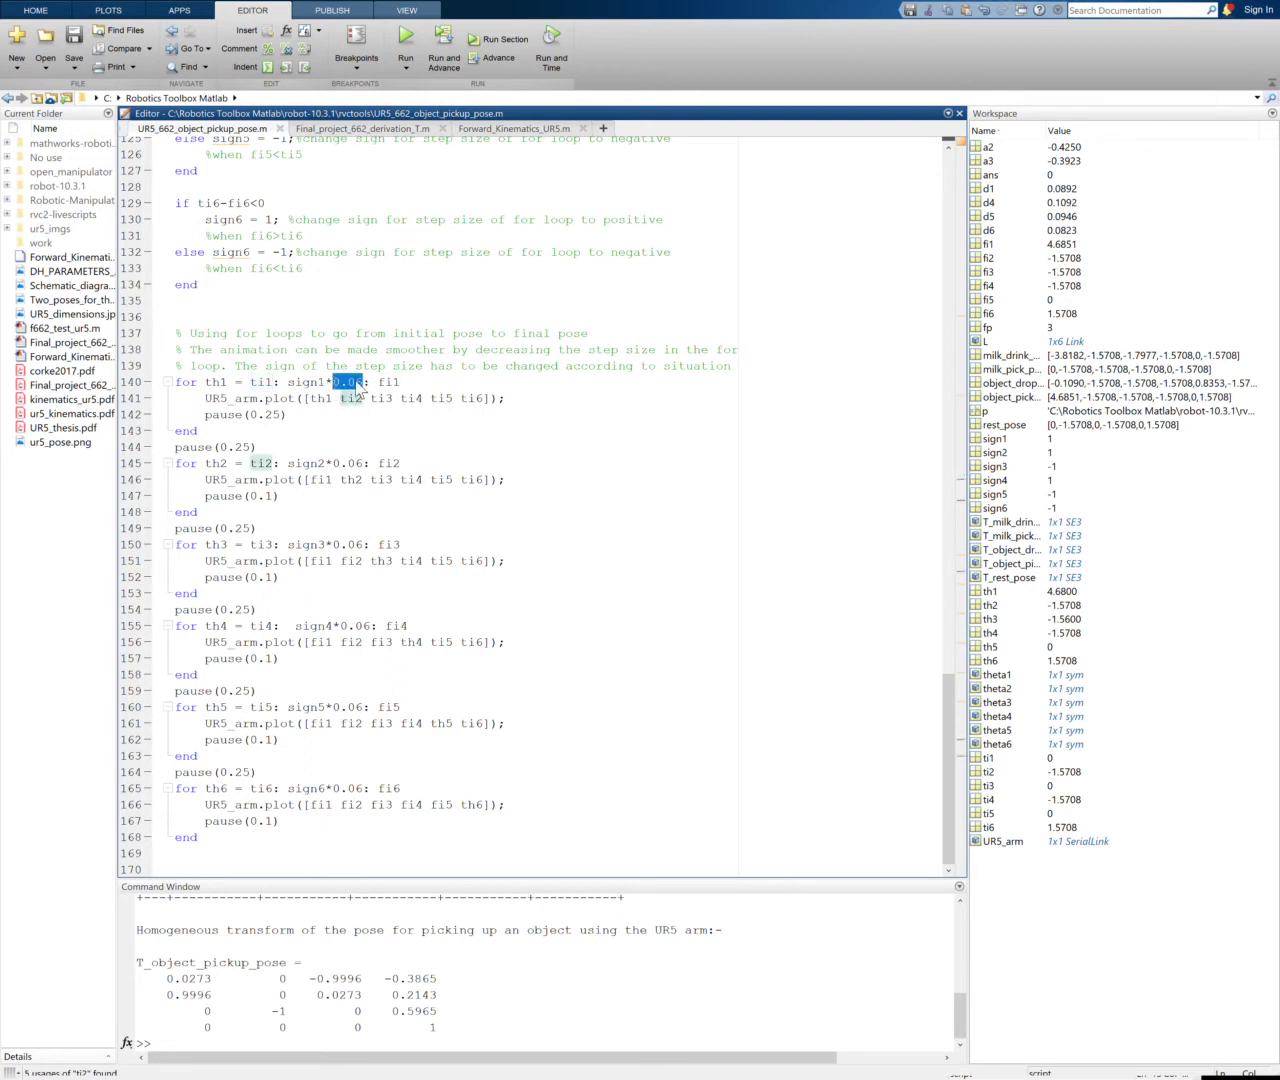
click(319, 388)
scroll(342, 371, up, 7)
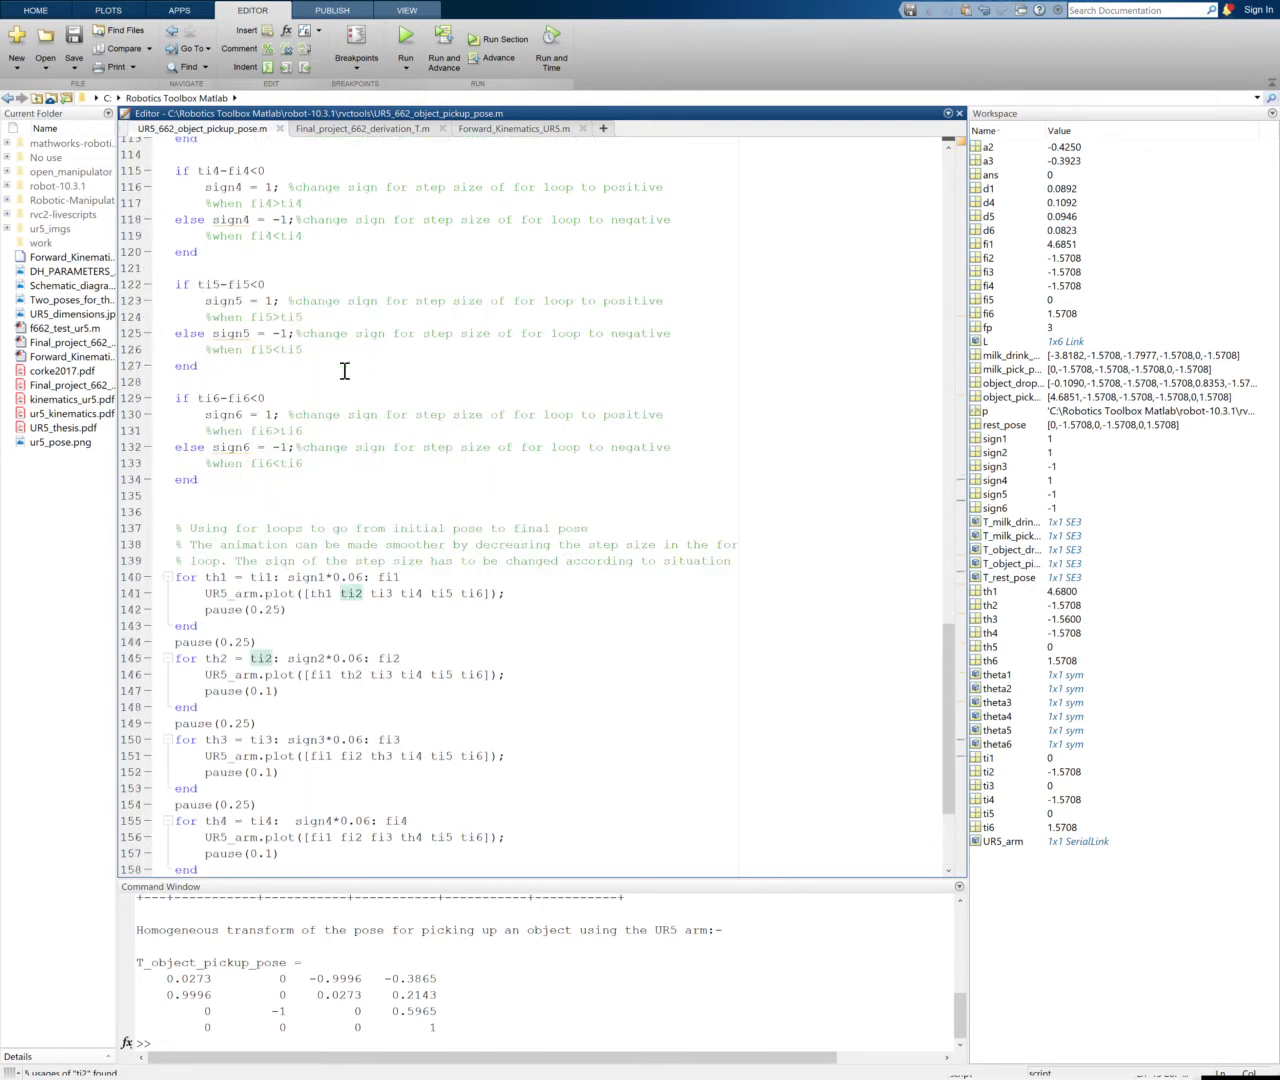
scroll(345, 460, down, 7)
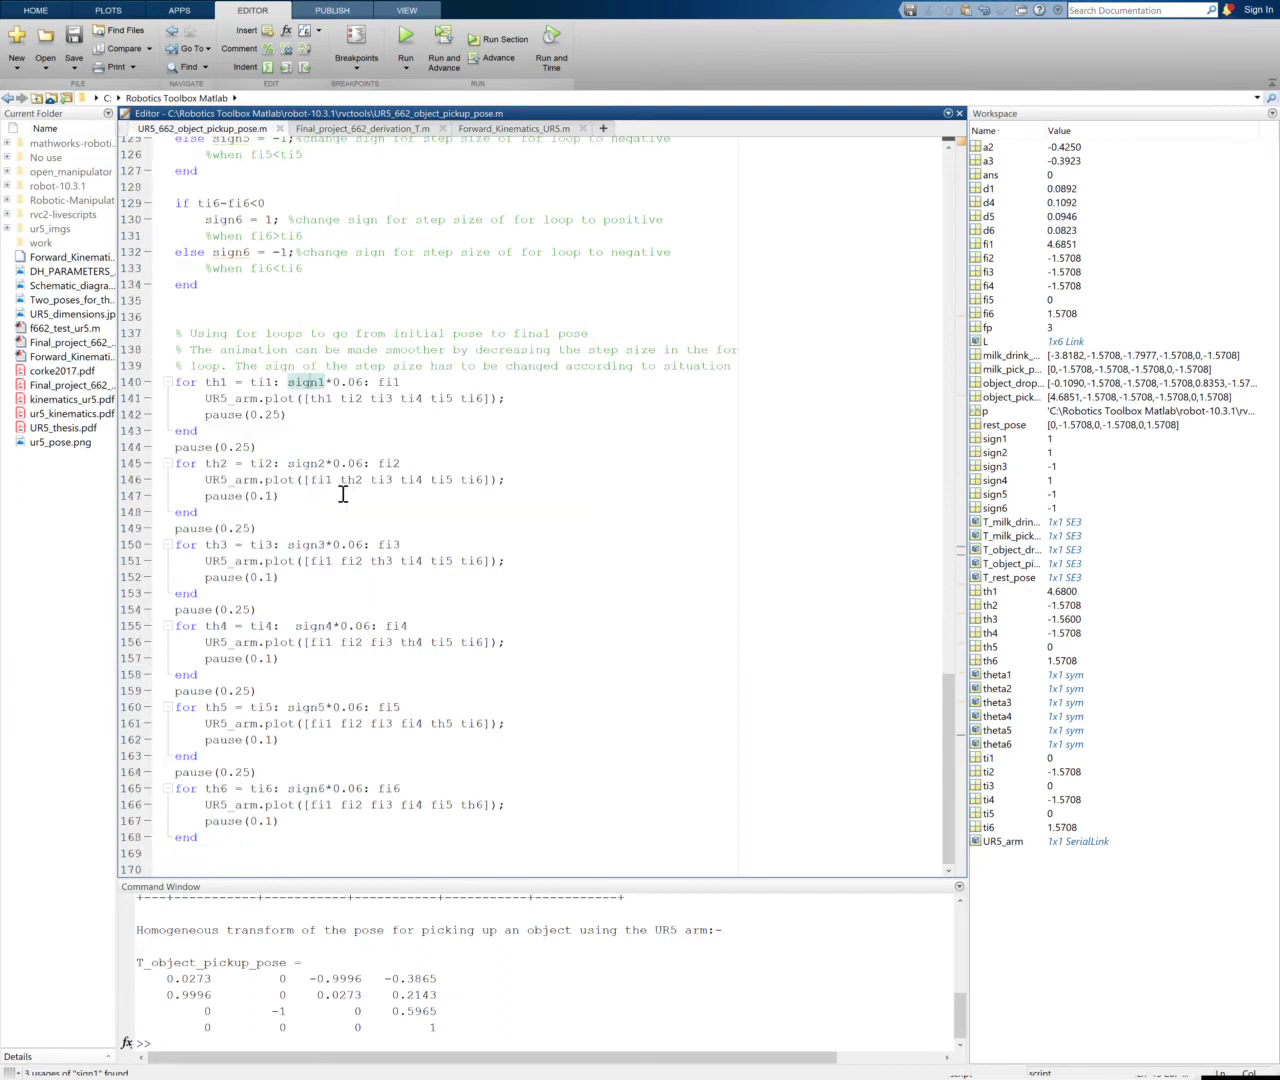
double_click(350, 404)
drag(367, 404, 491, 400)
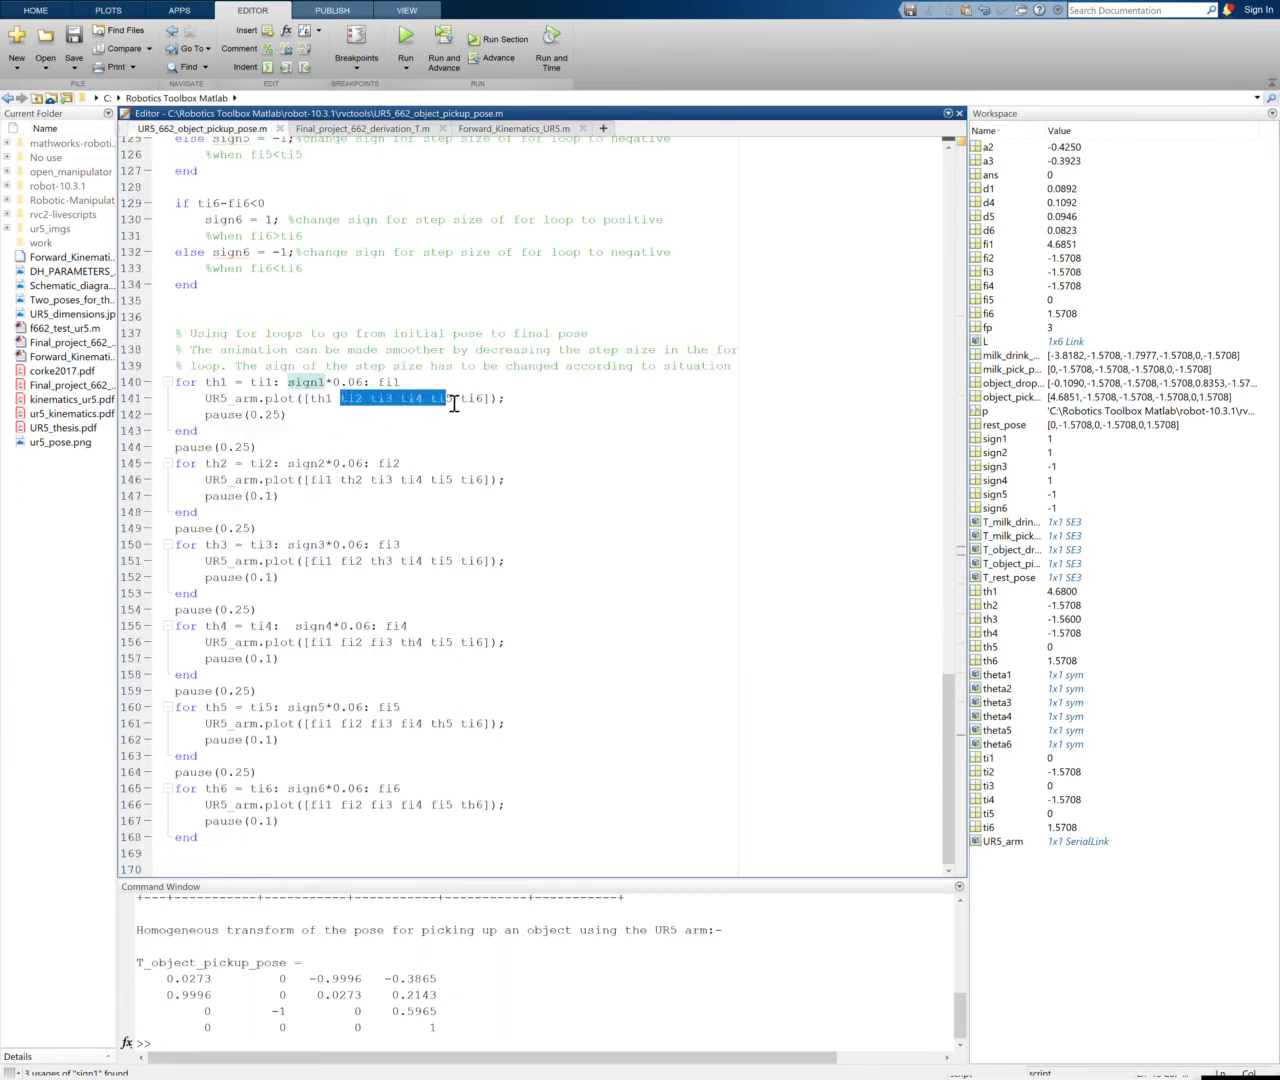
click(479, 420)
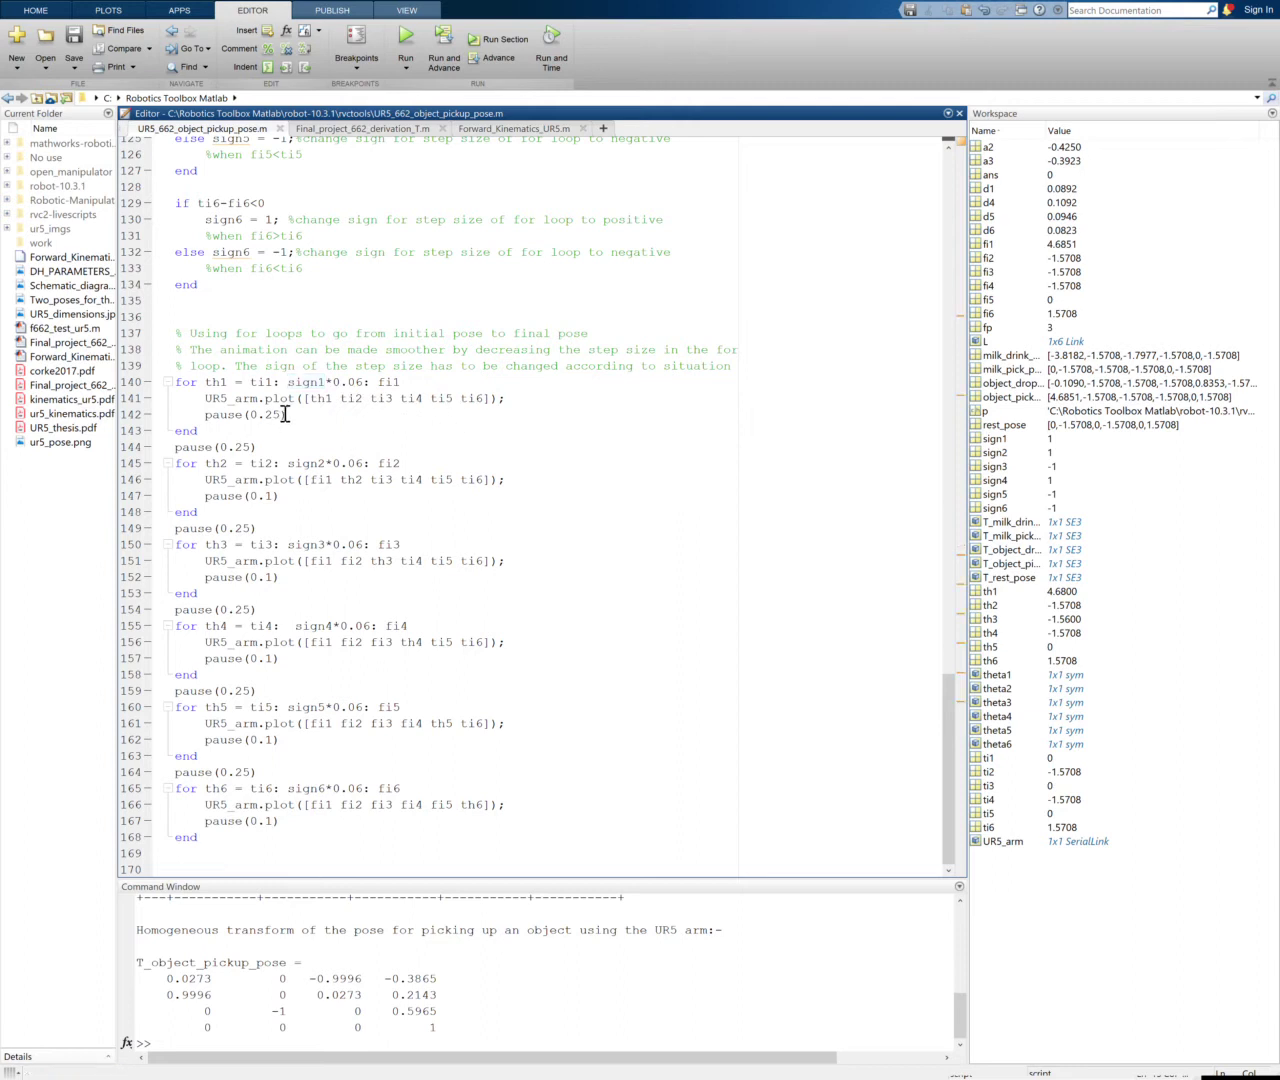
double_click(321, 489)
click(344, 490)
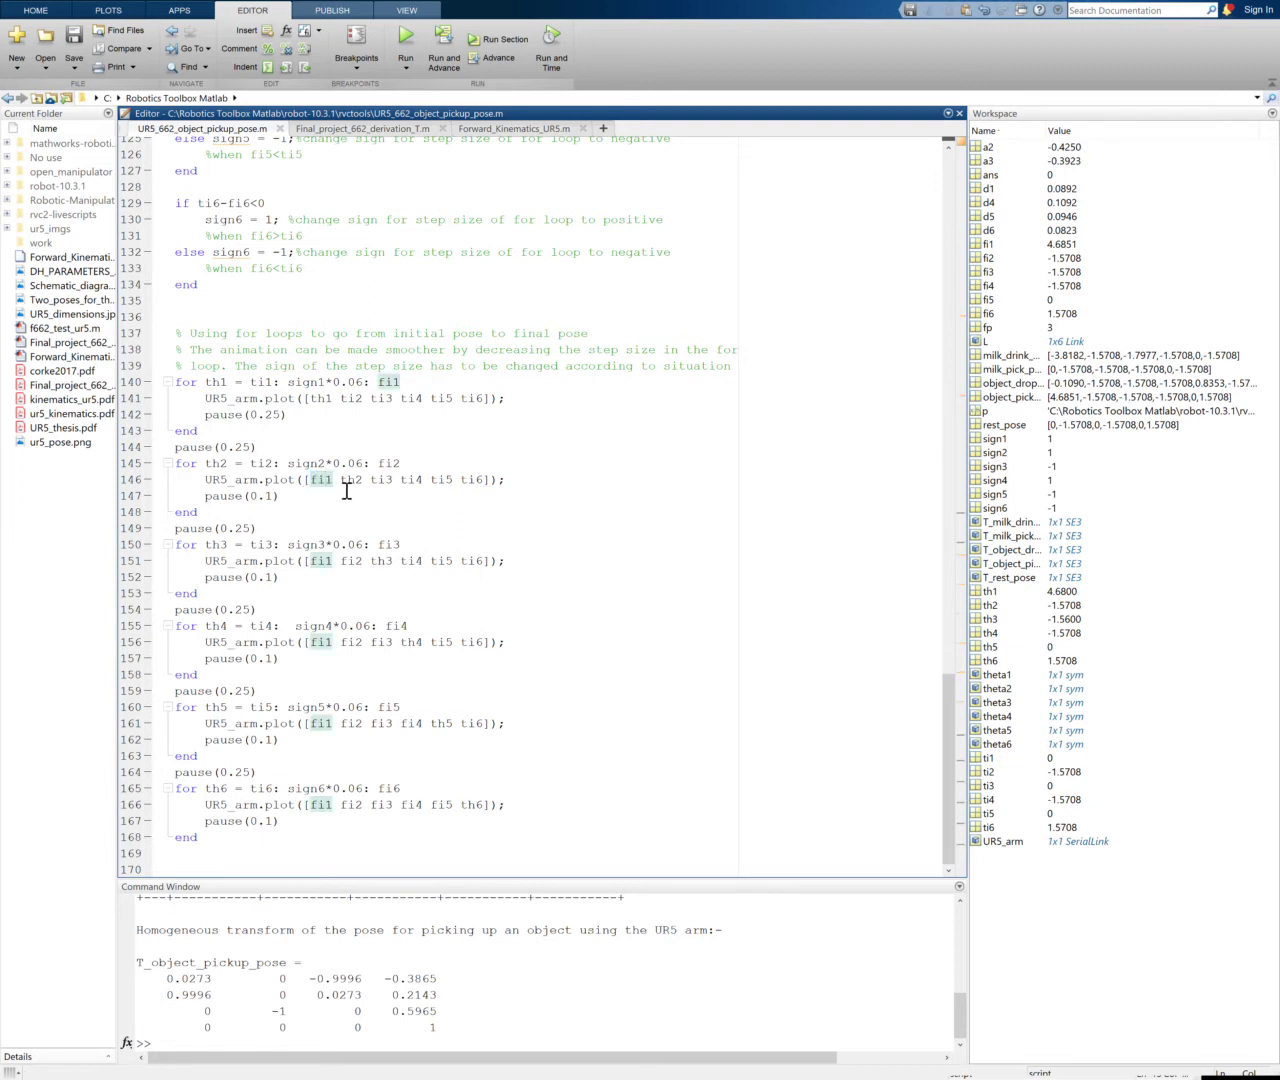
double_click(323, 484)
click(321, 485)
click(384, 481)
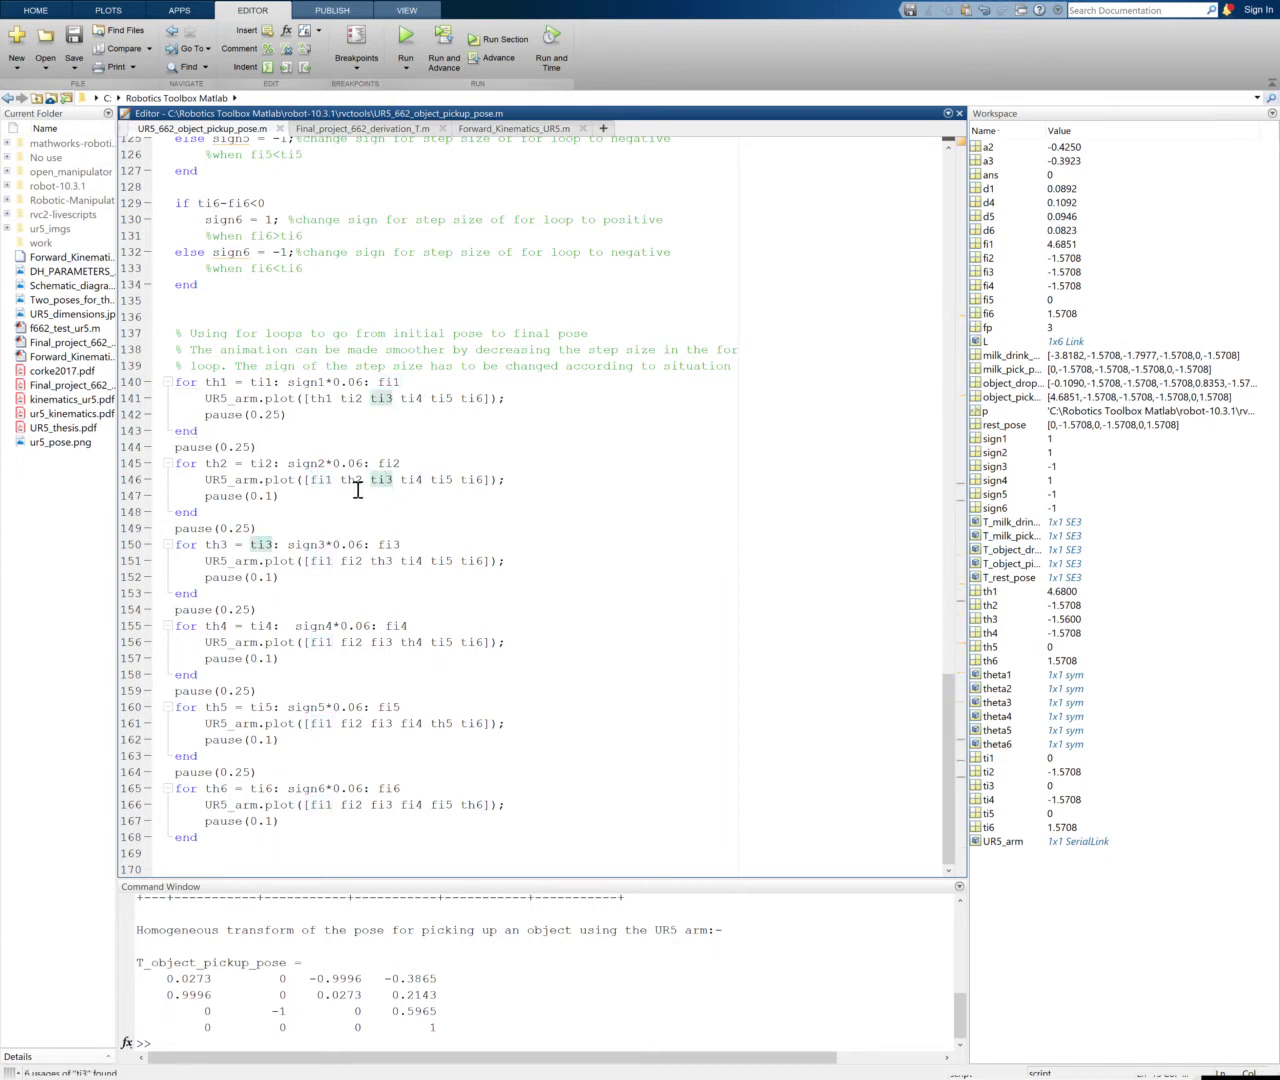
double_click(352, 482)
click(359, 482)
drag(372, 488, 484, 488)
click(472, 482)
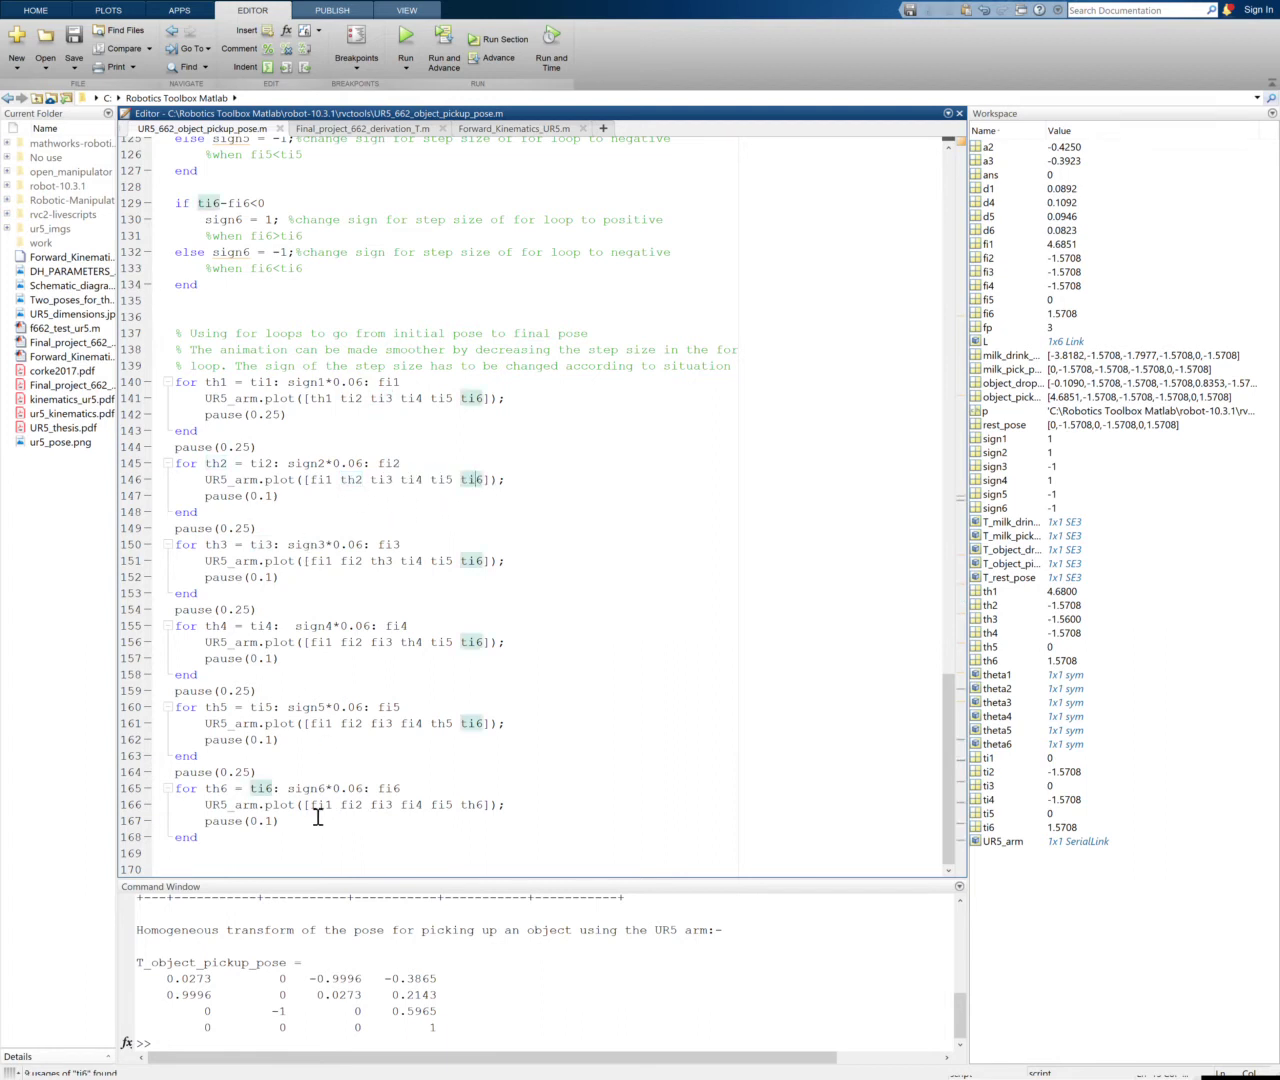
drag(311, 805, 445, 820)
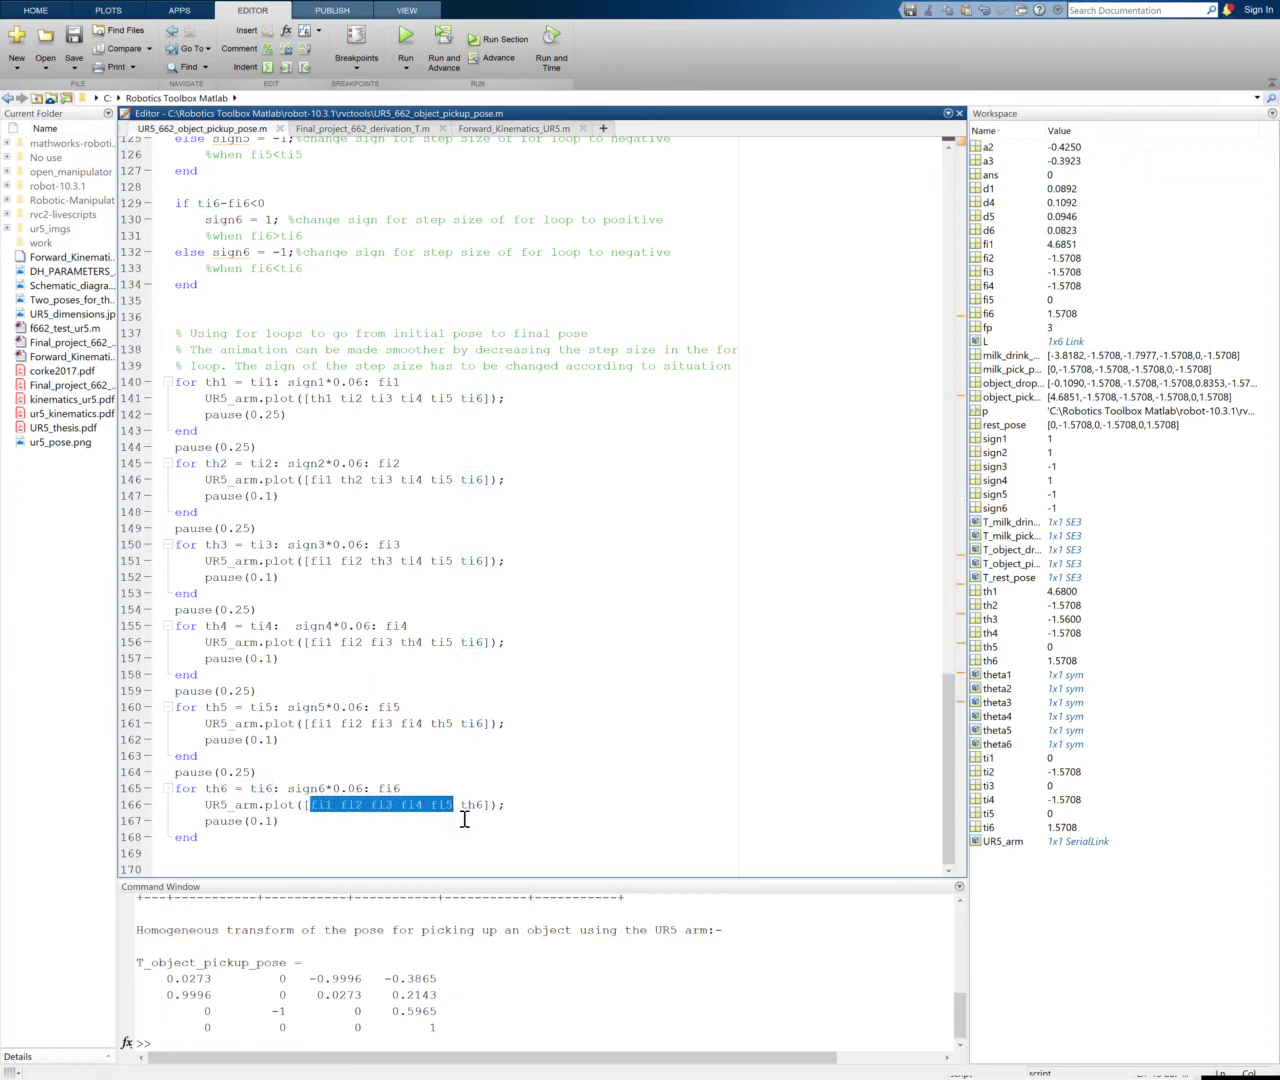
click(458, 814)
double_click(472, 810)
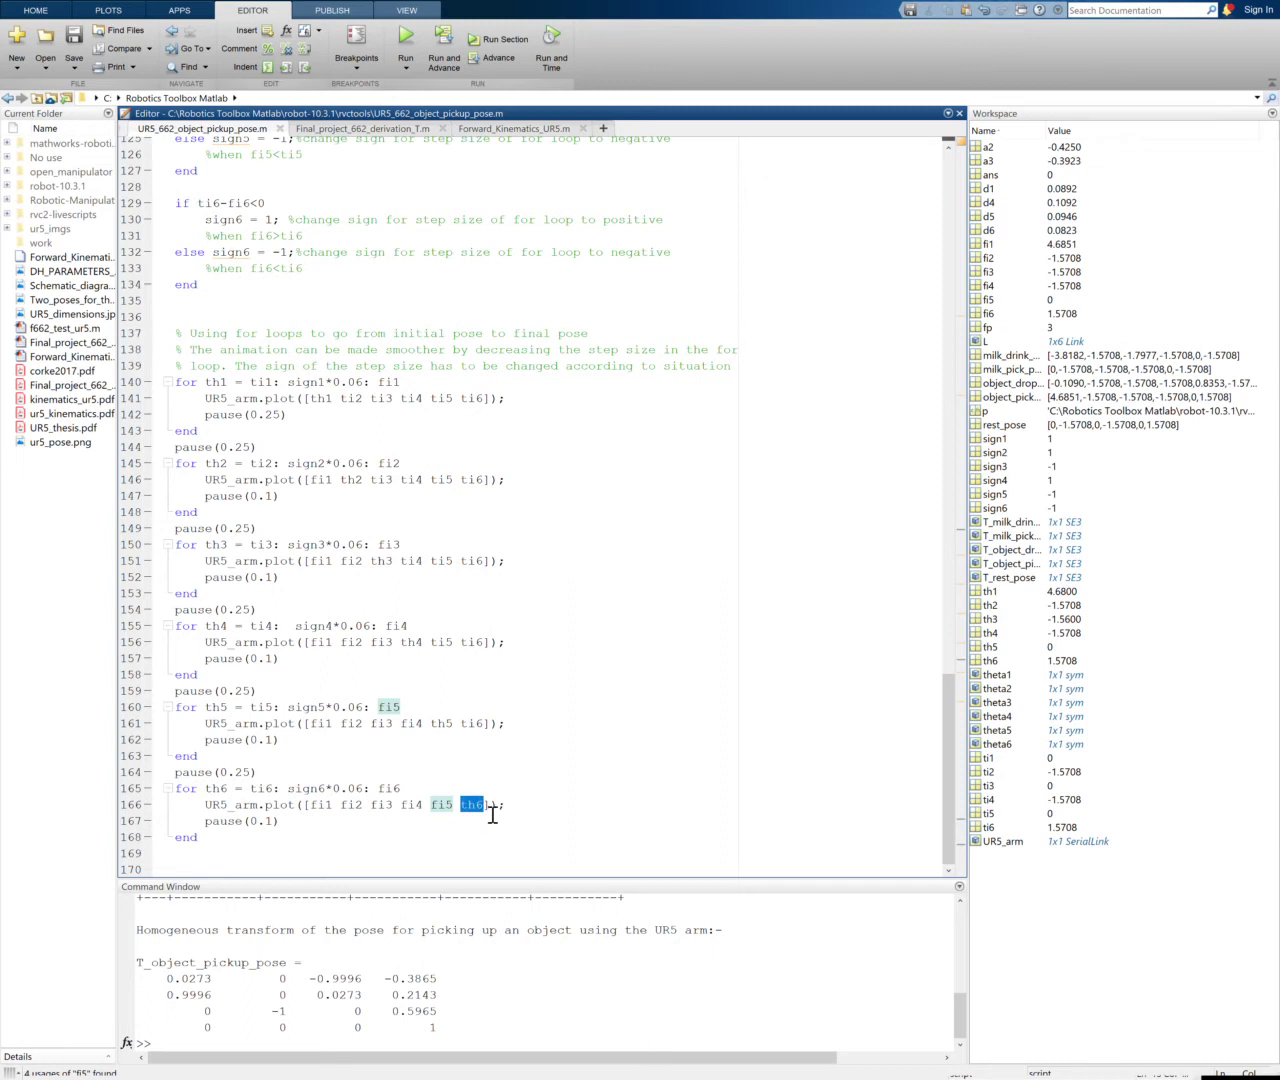
click(468, 814)
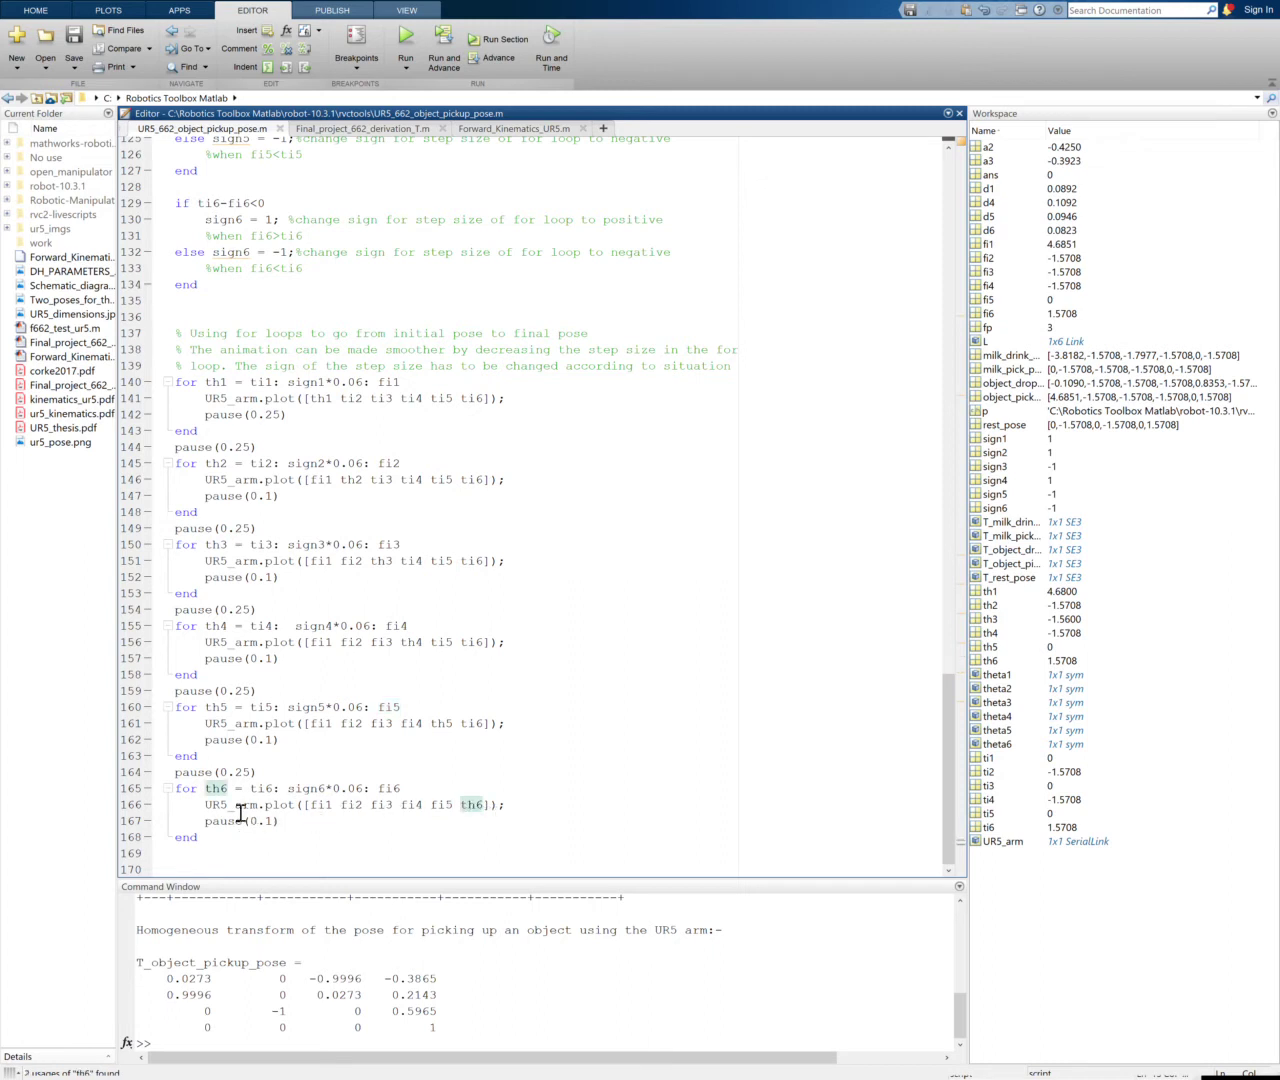
click(266, 843)
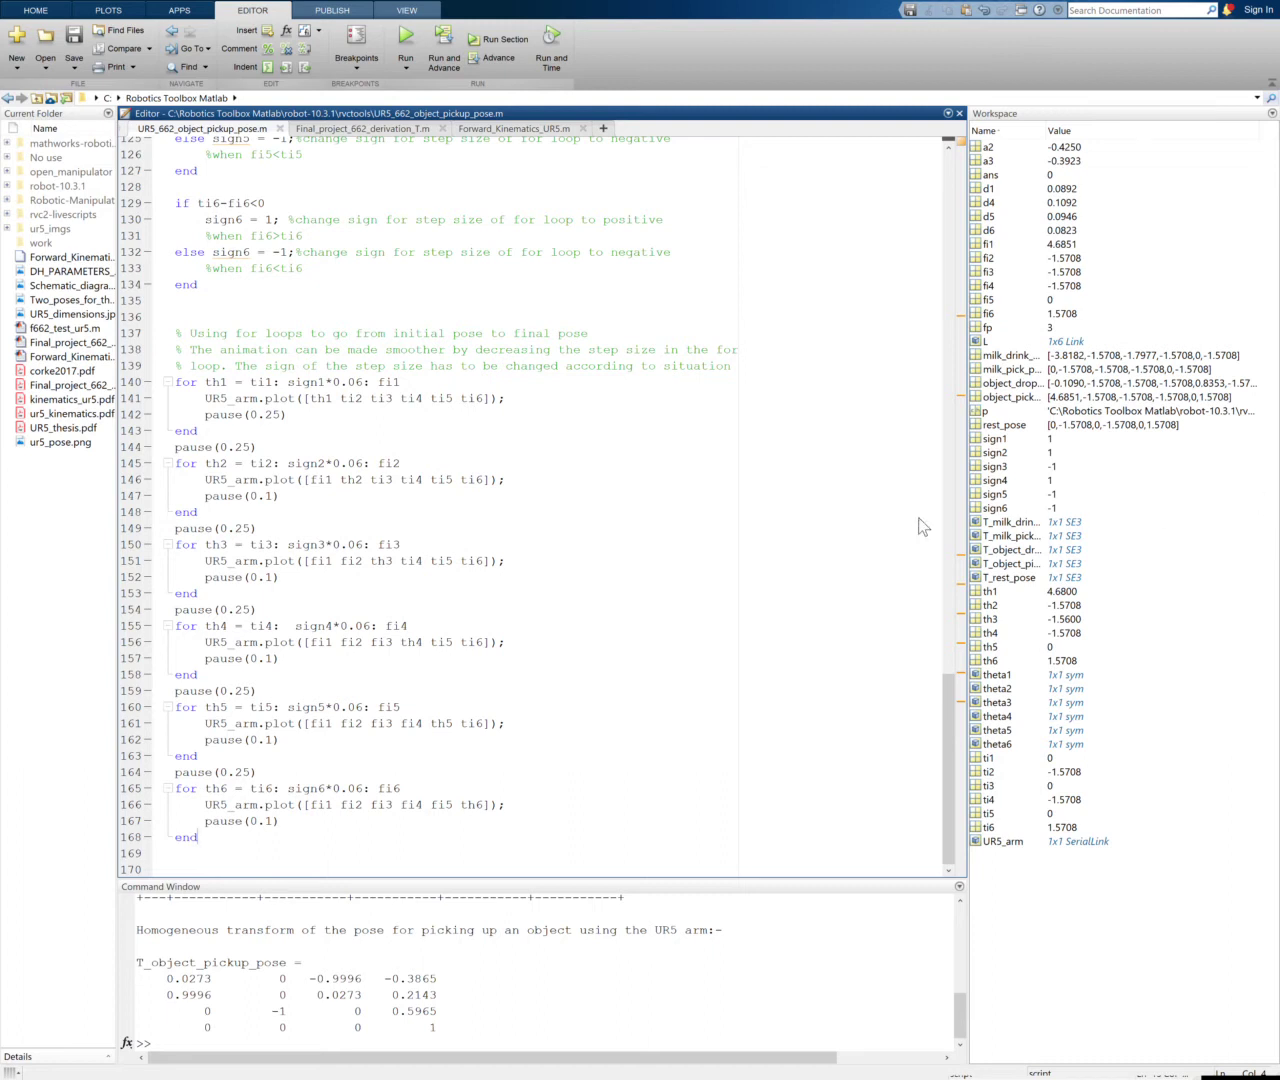
scroll(463, 543, up, 5)
scroll(460, 540, up, 9)
scroll(458, 538, up, 10)
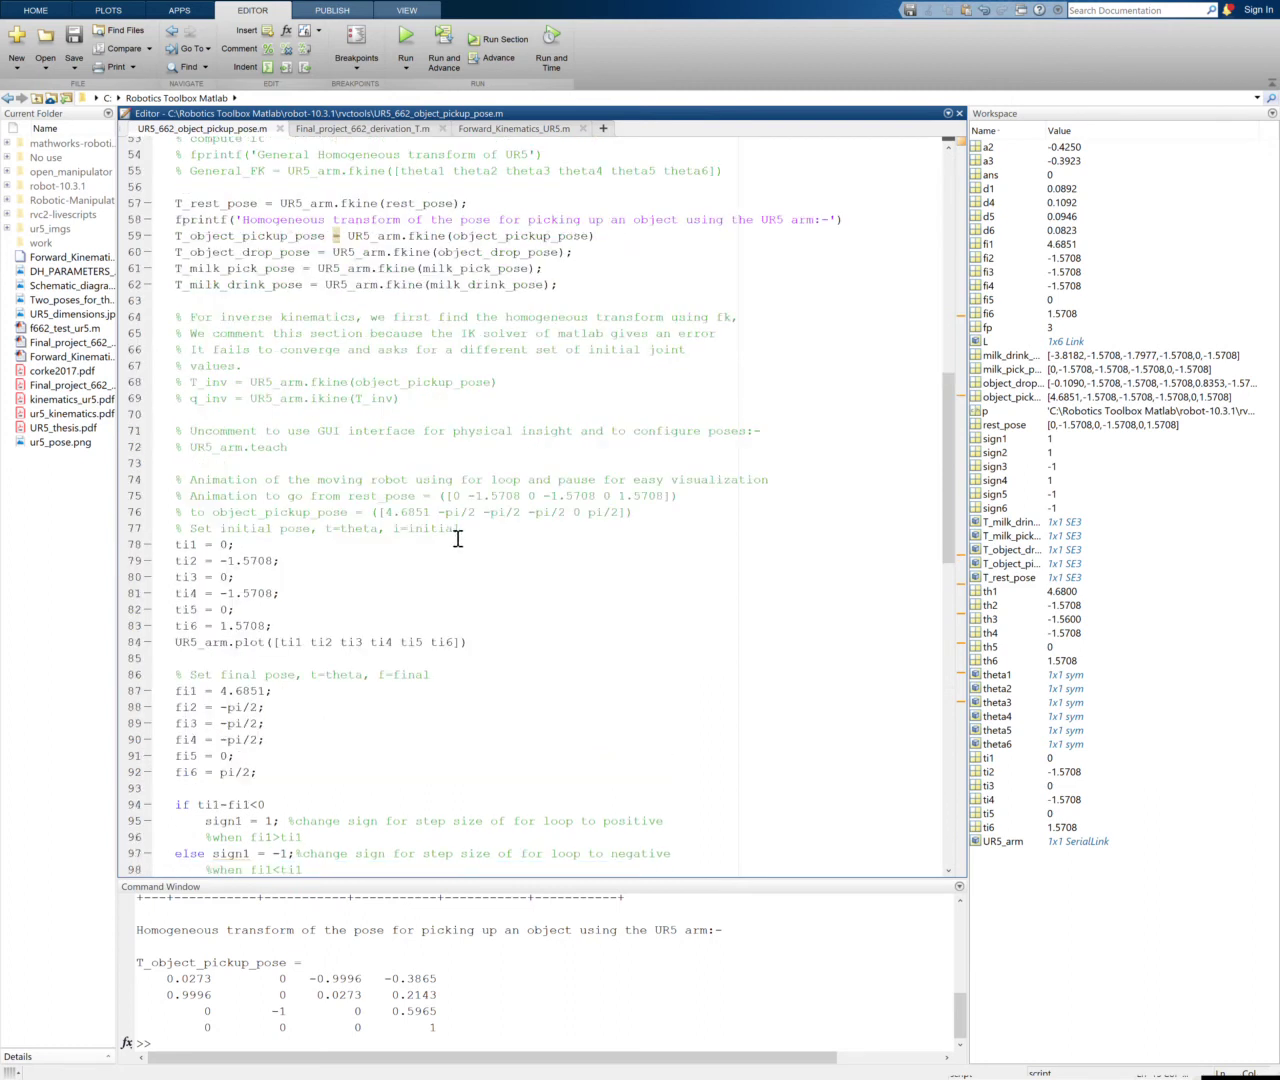
scroll(458, 538, up, 4)
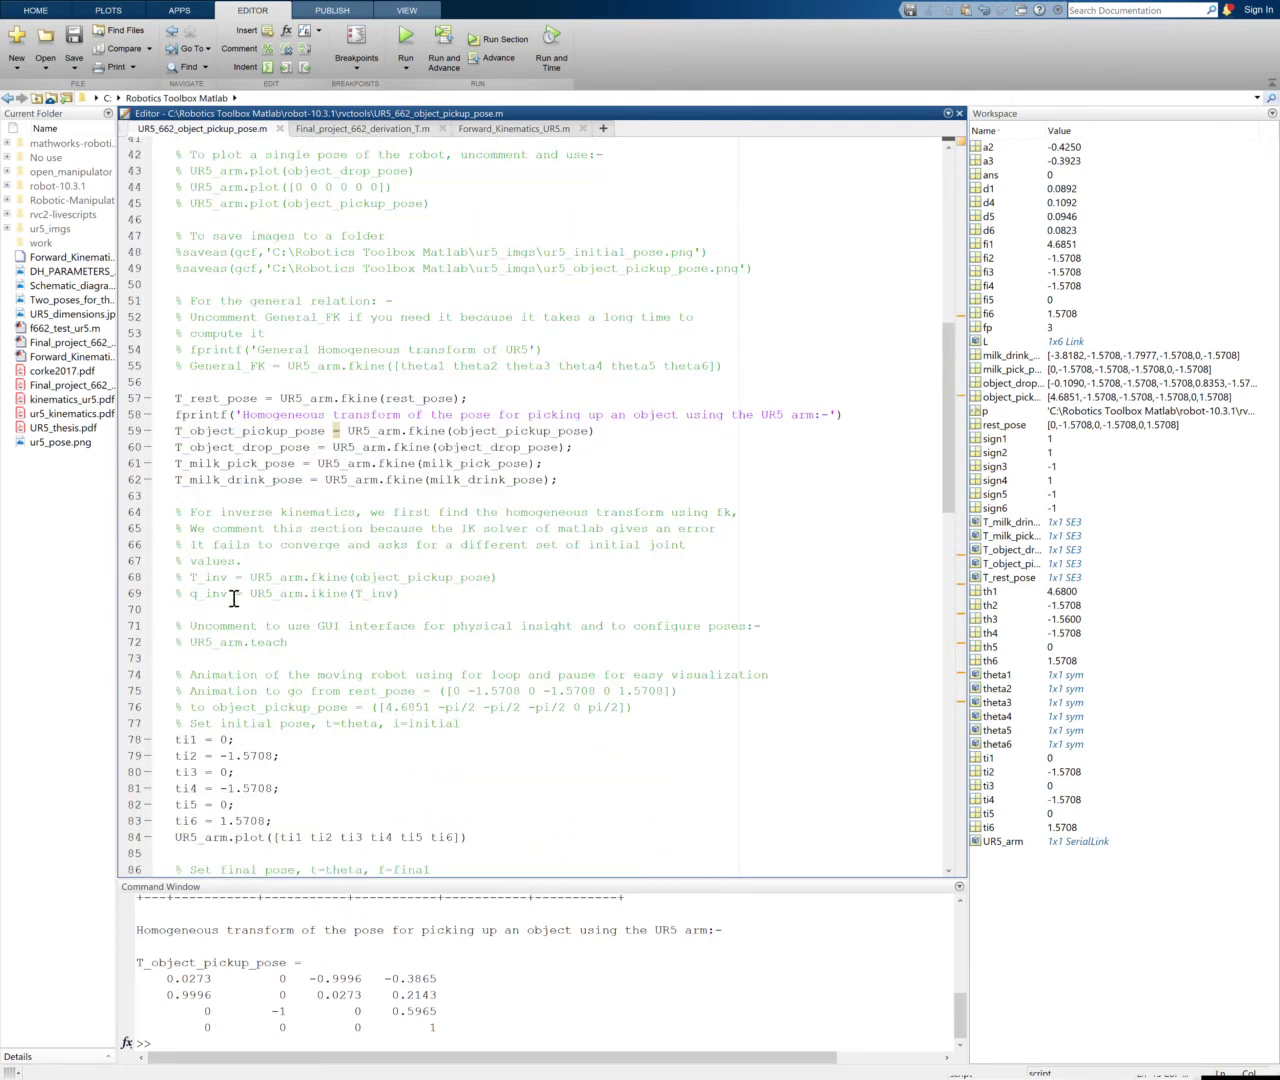
scroll(260, 637, up, 2)
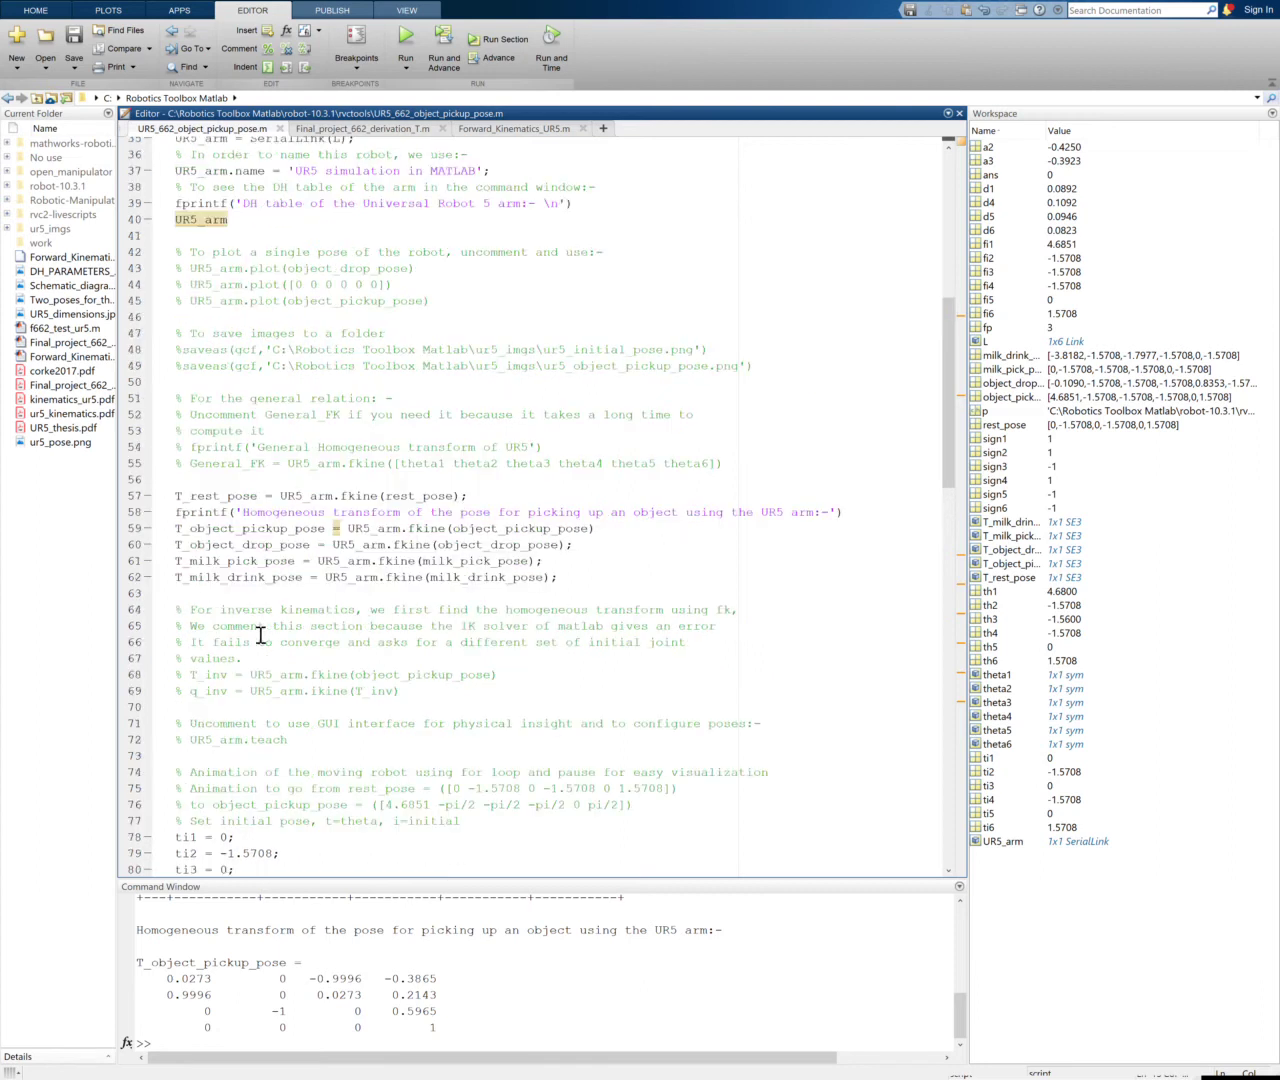
scroll(260, 637, up, 2)
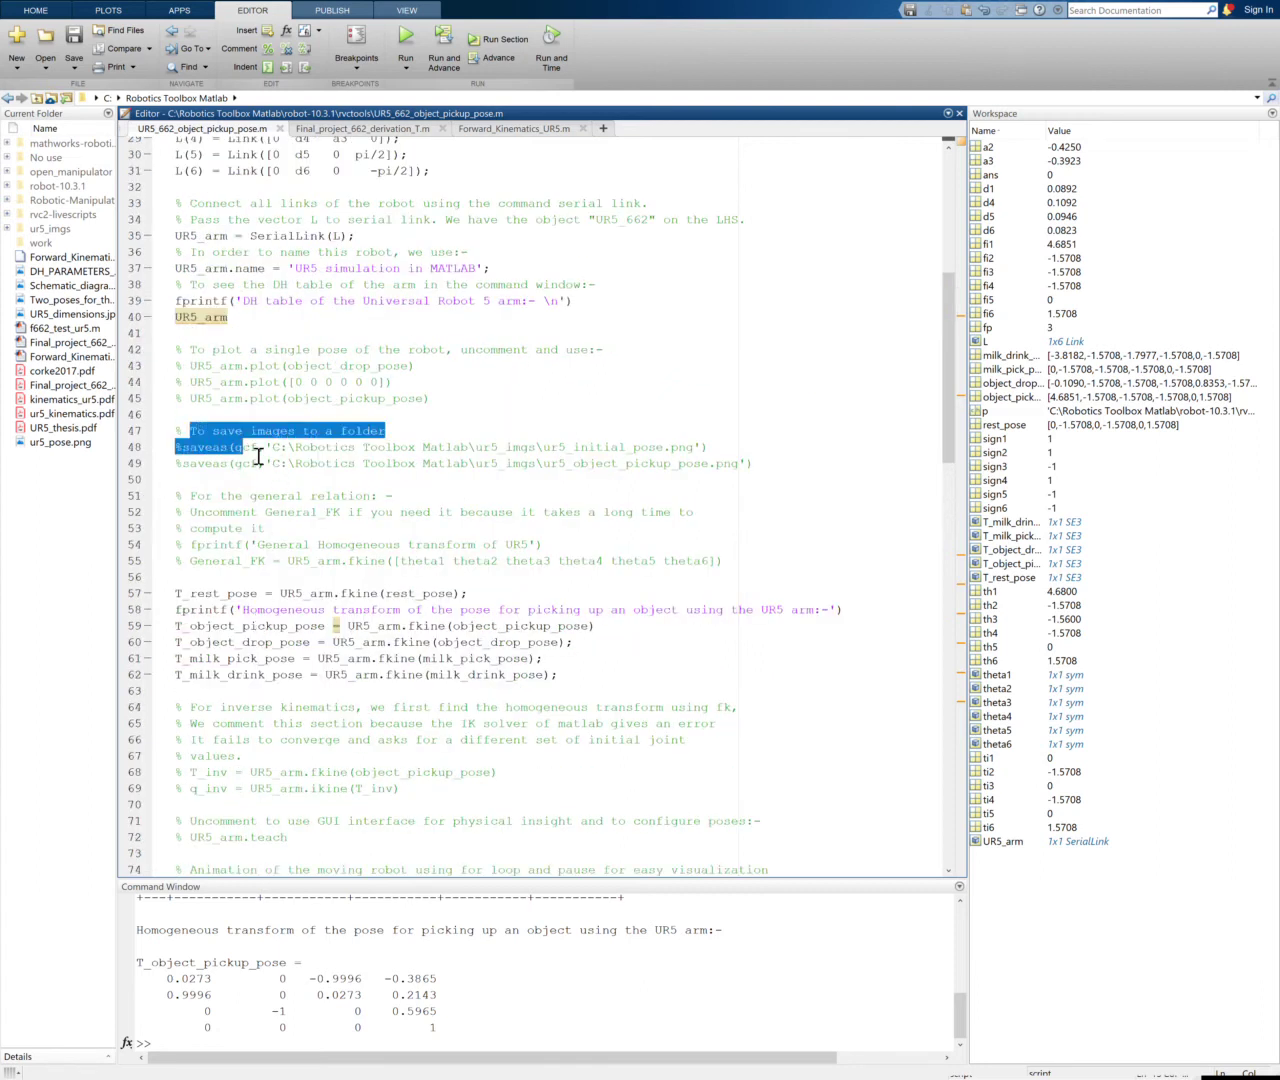
drag(205, 438, 345, 465)
click(355, 447)
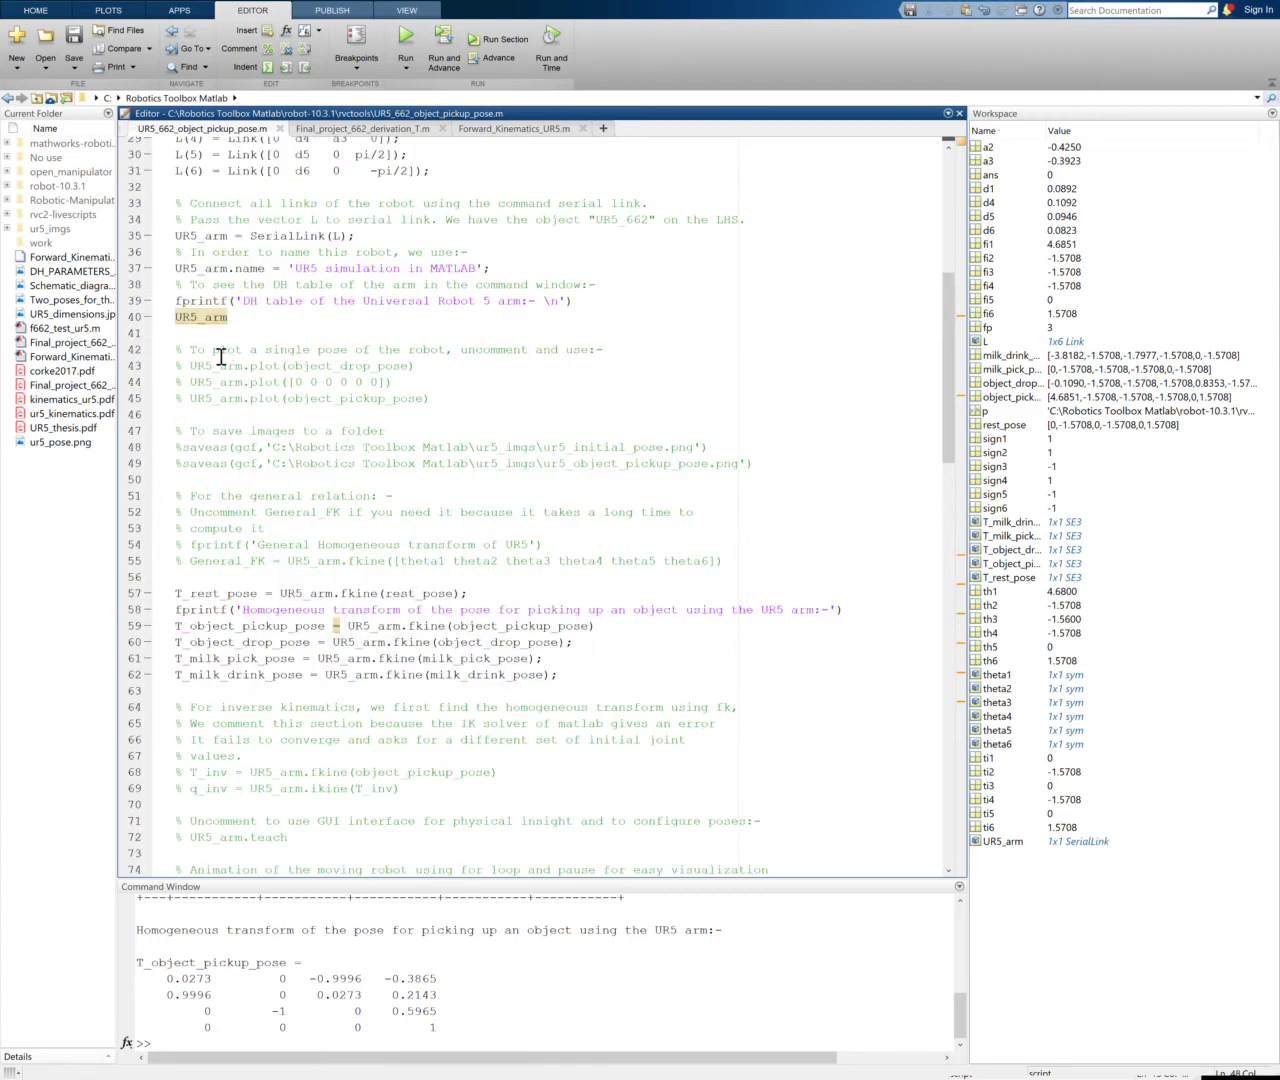
drag(221, 357, 325, 386)
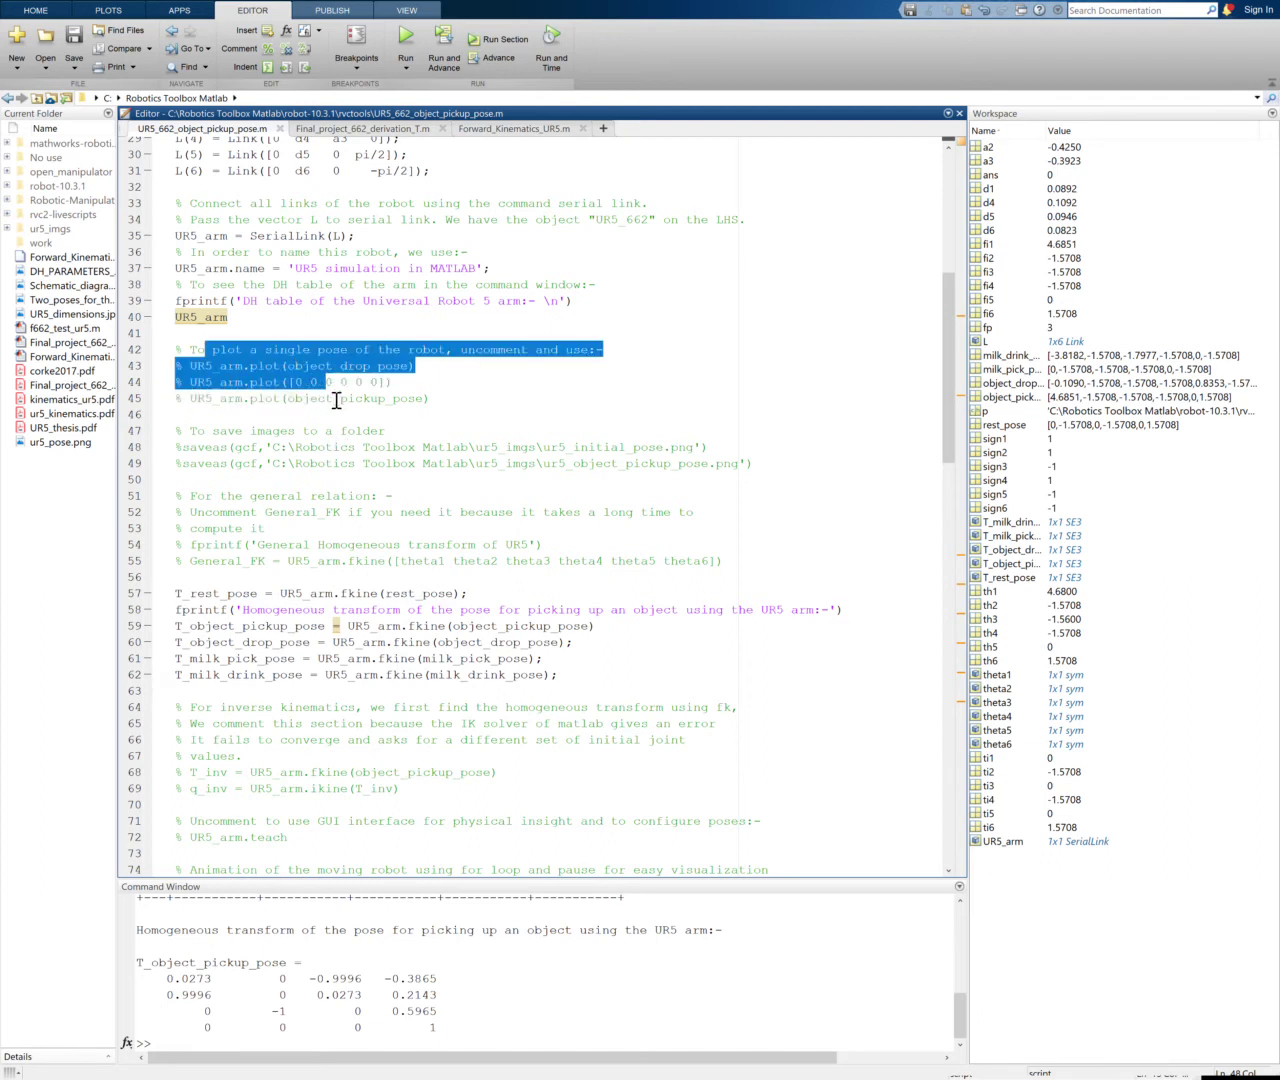
click(326, 382)
scroll(323, 480, down, 4)
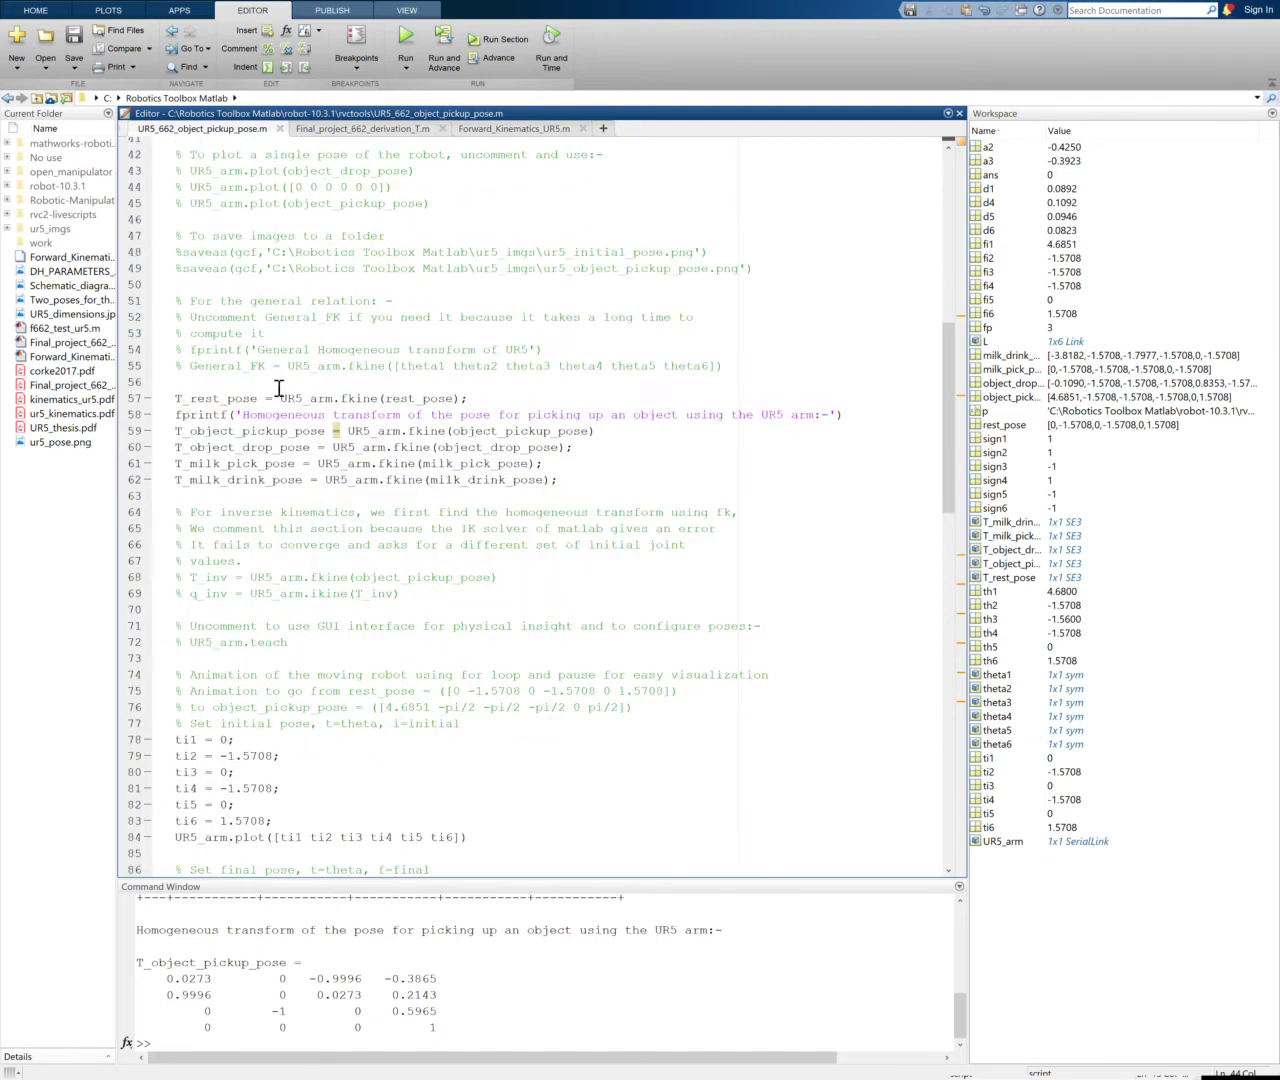
Uncomment the General_FK line and its general-transform fprintf line (lines 54–55).
click(192, 372)
drag(411, 376, 597, 380)
click(483, 386)
scroll(461, 394, up, 2)
scroll(461, 394, up, 10)
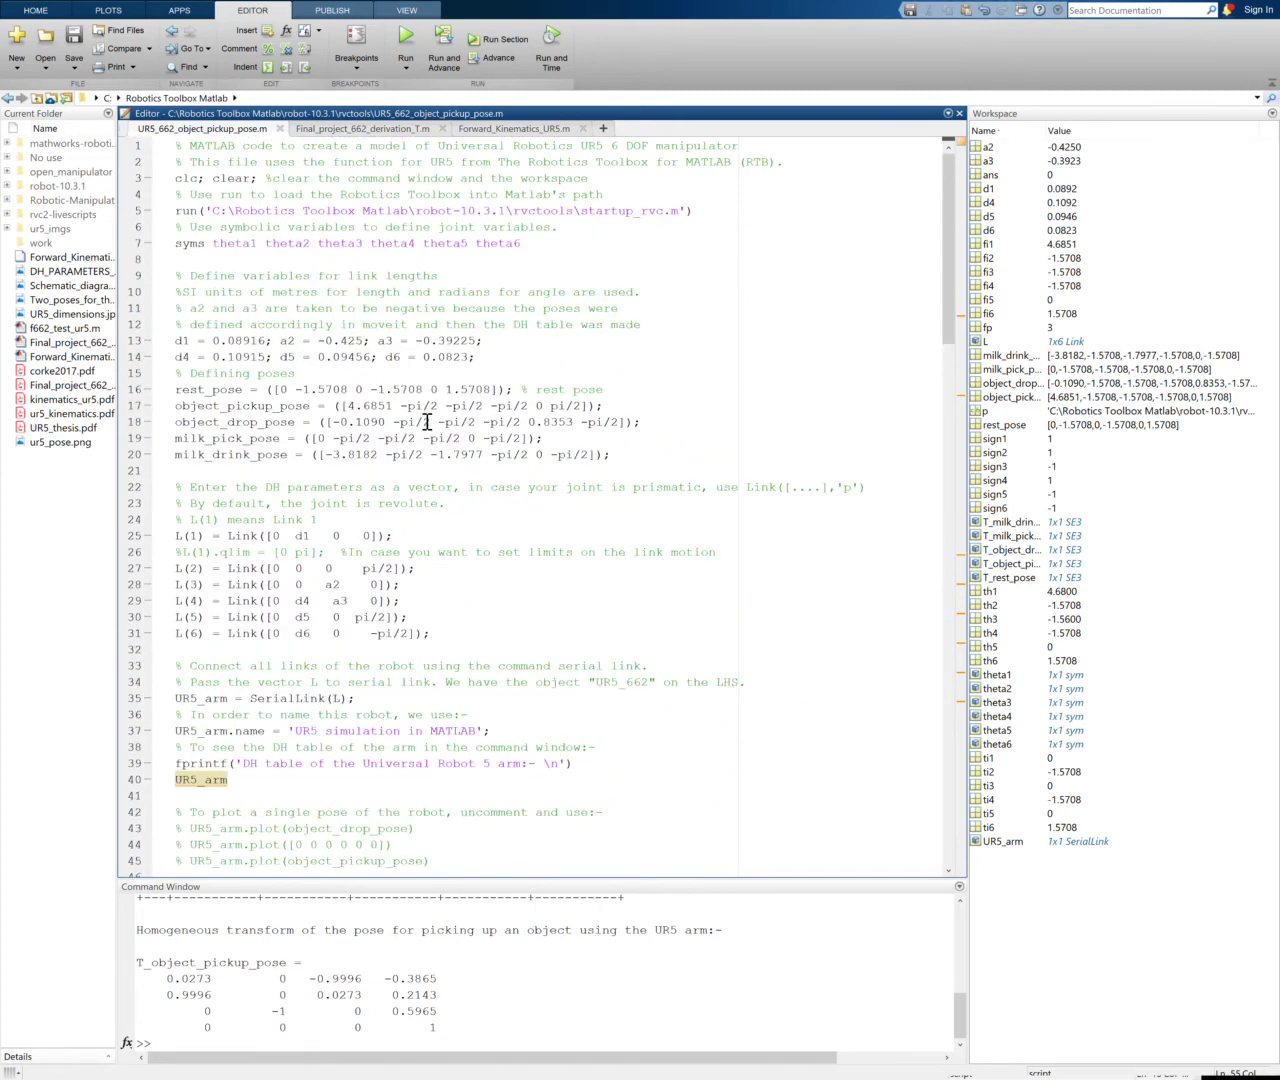
click(207, 250)
scroll(337, 449, down, 12)
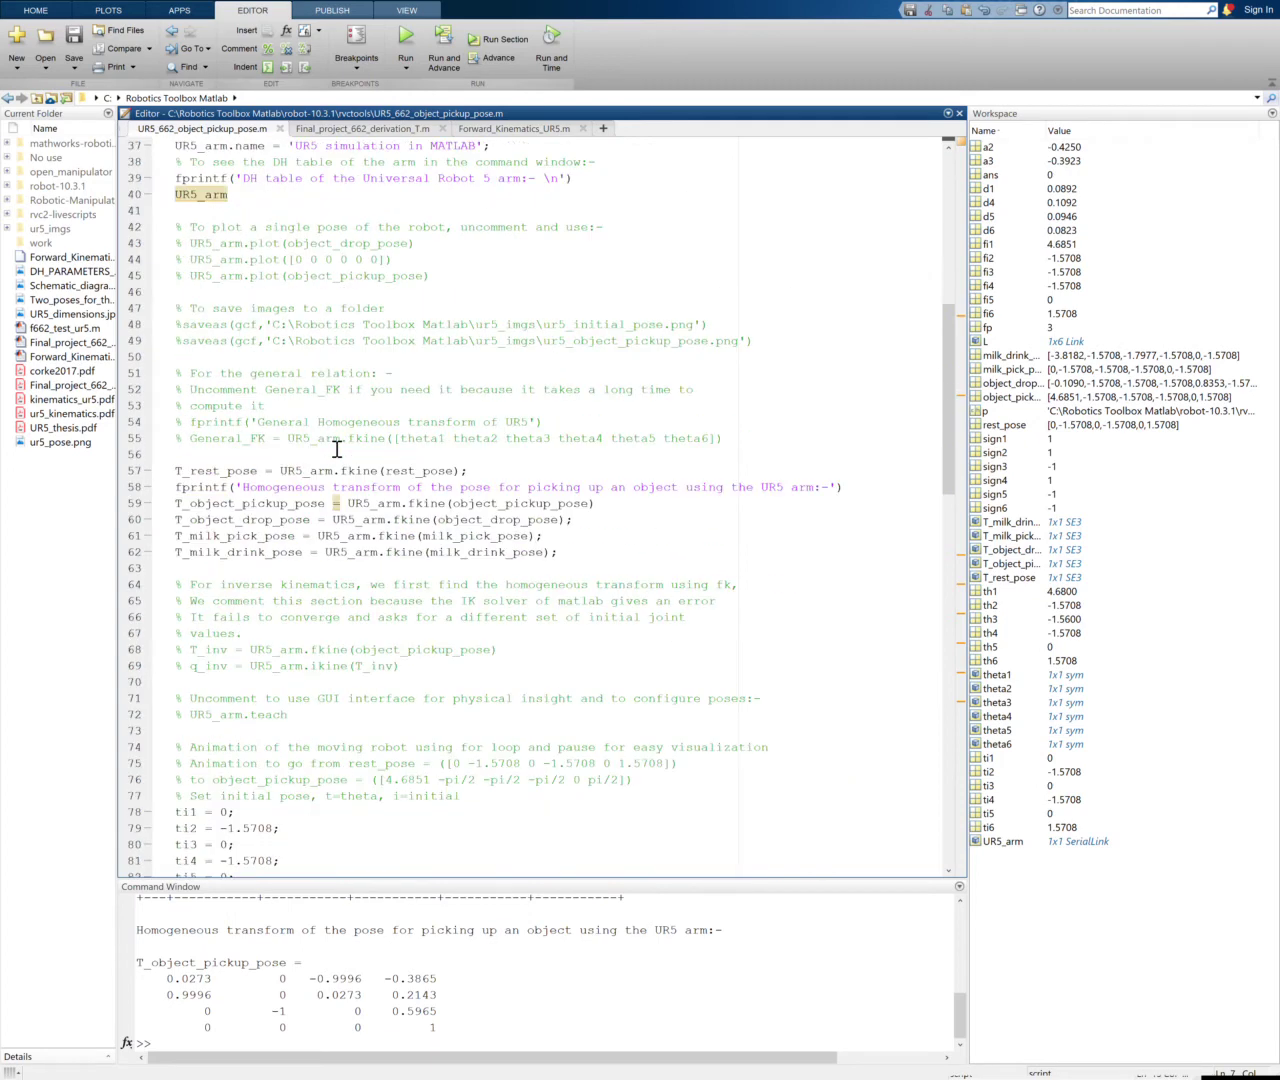
click(200, 456)
key(BackSpace)
key(BackSpace)
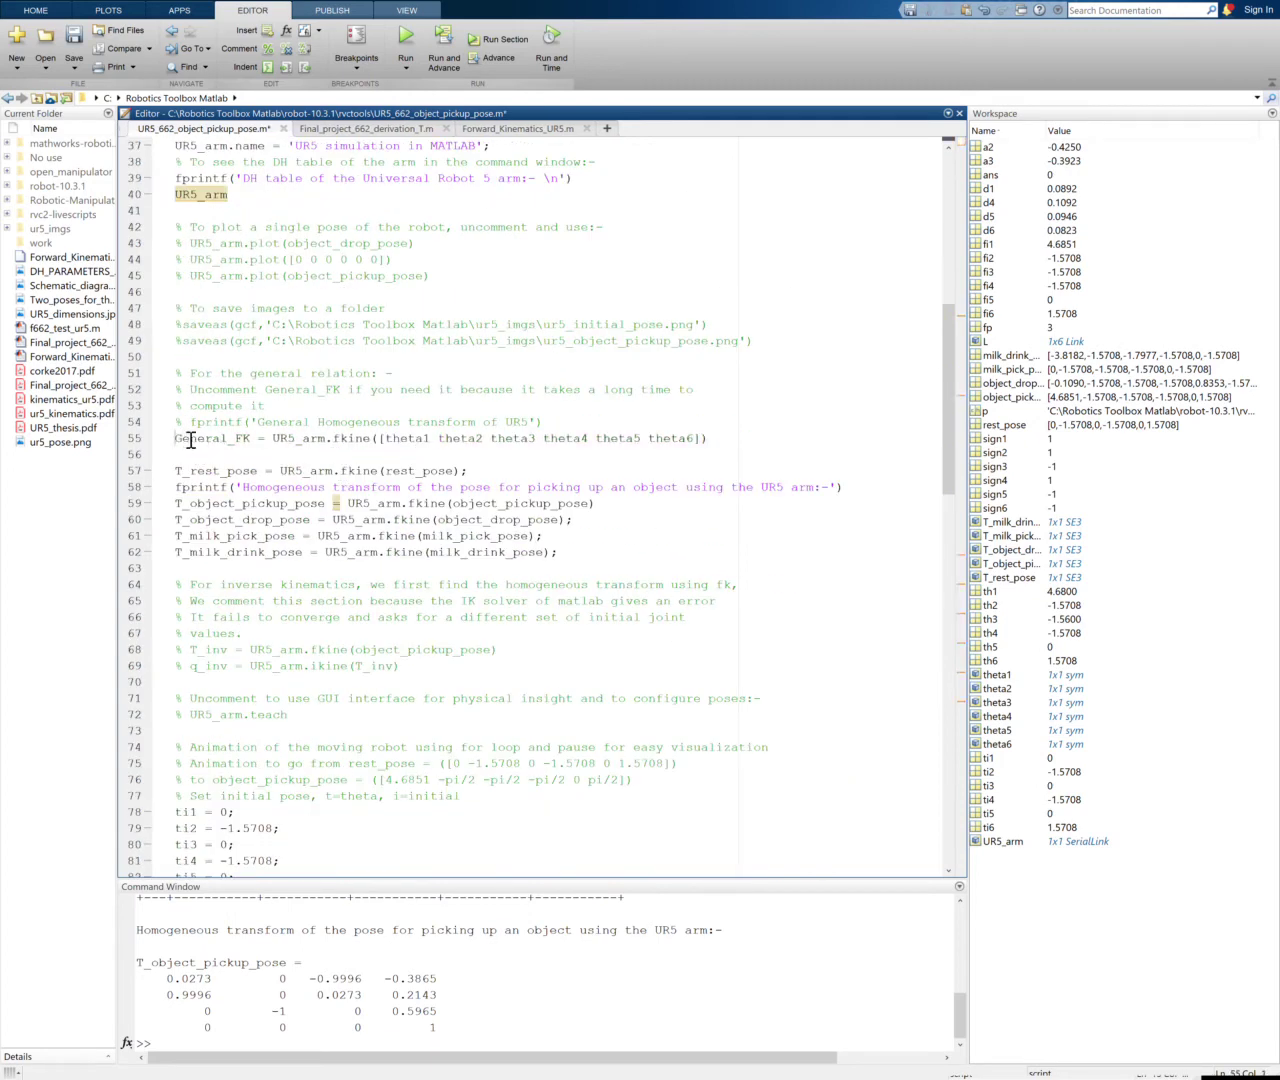
click(190, 424)
key(BackSpace)
key(BackSpace)
Evaluate lines 54–55 with F9 and enlarge the Command Window to view symbolic General_FK.
drag(176, 423, 729, 441)
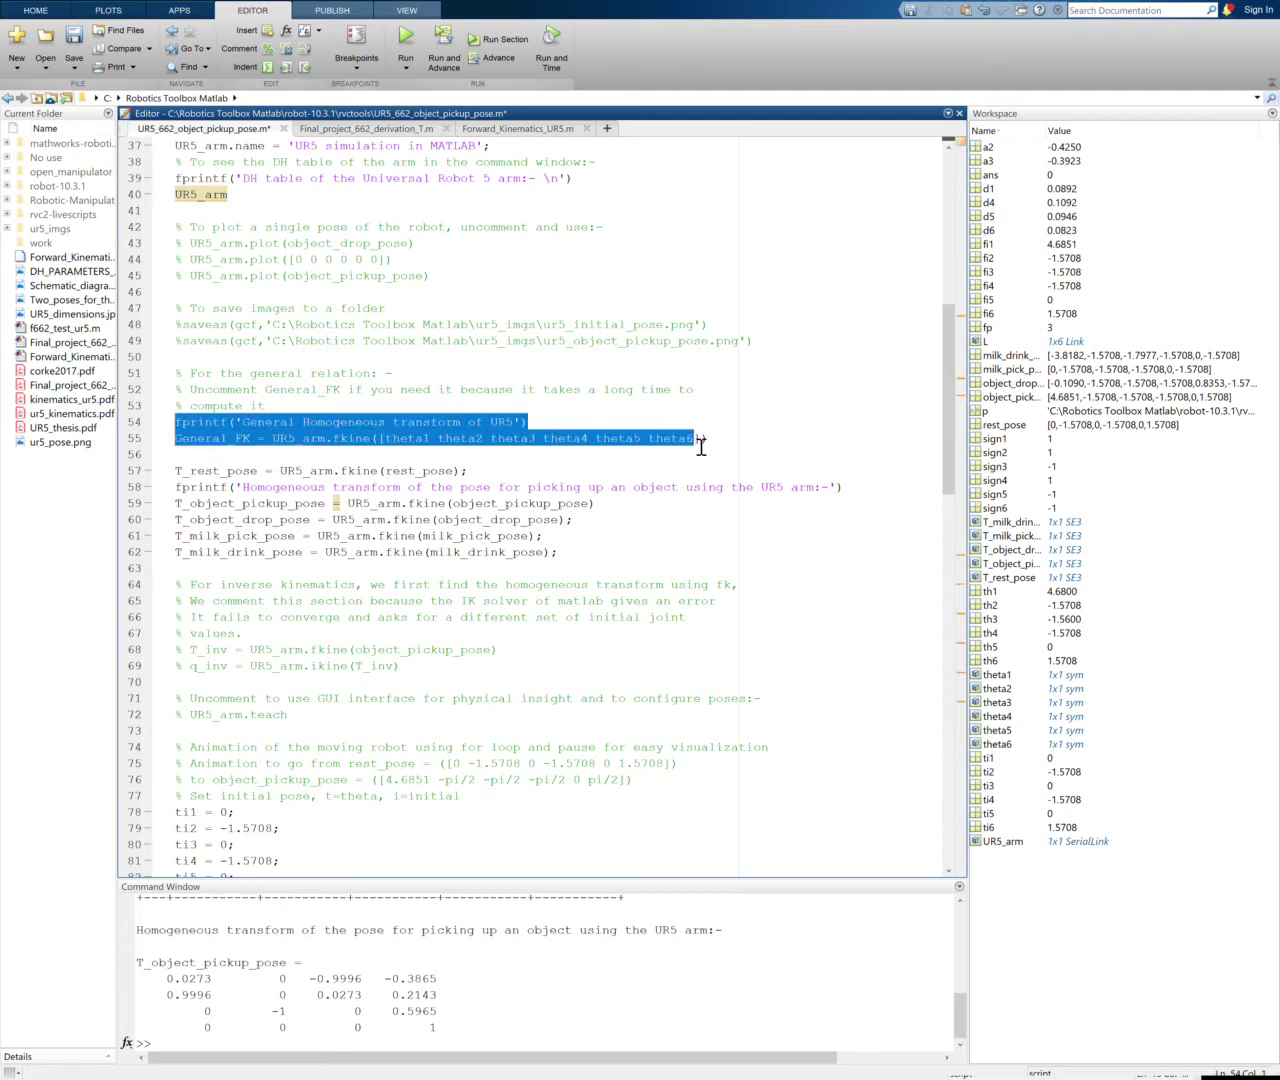
key(F9)
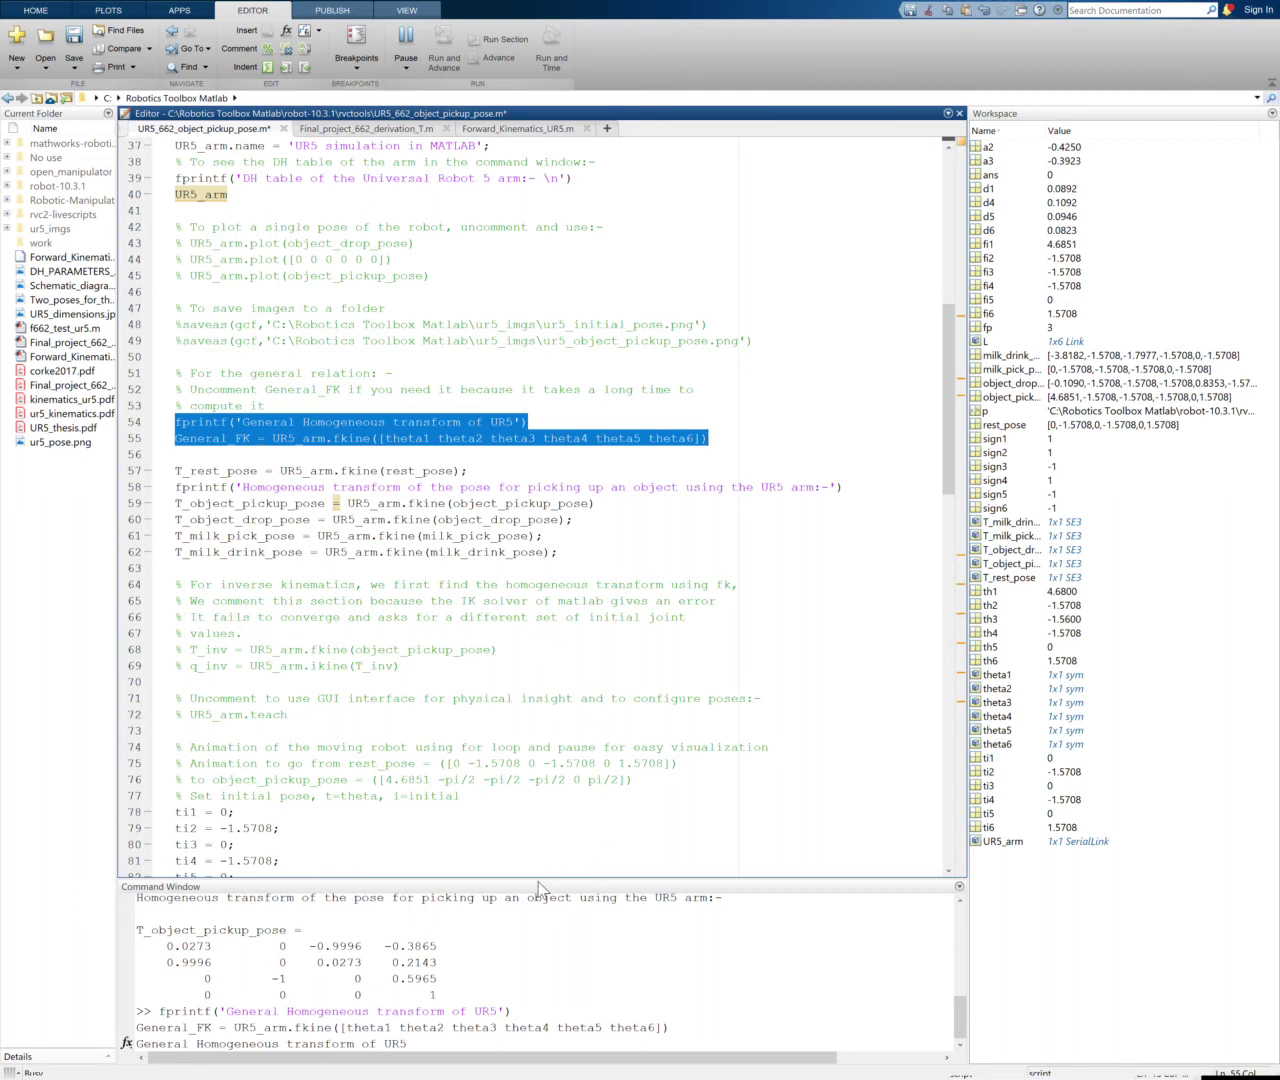
drag(538, 887, 538, 745)
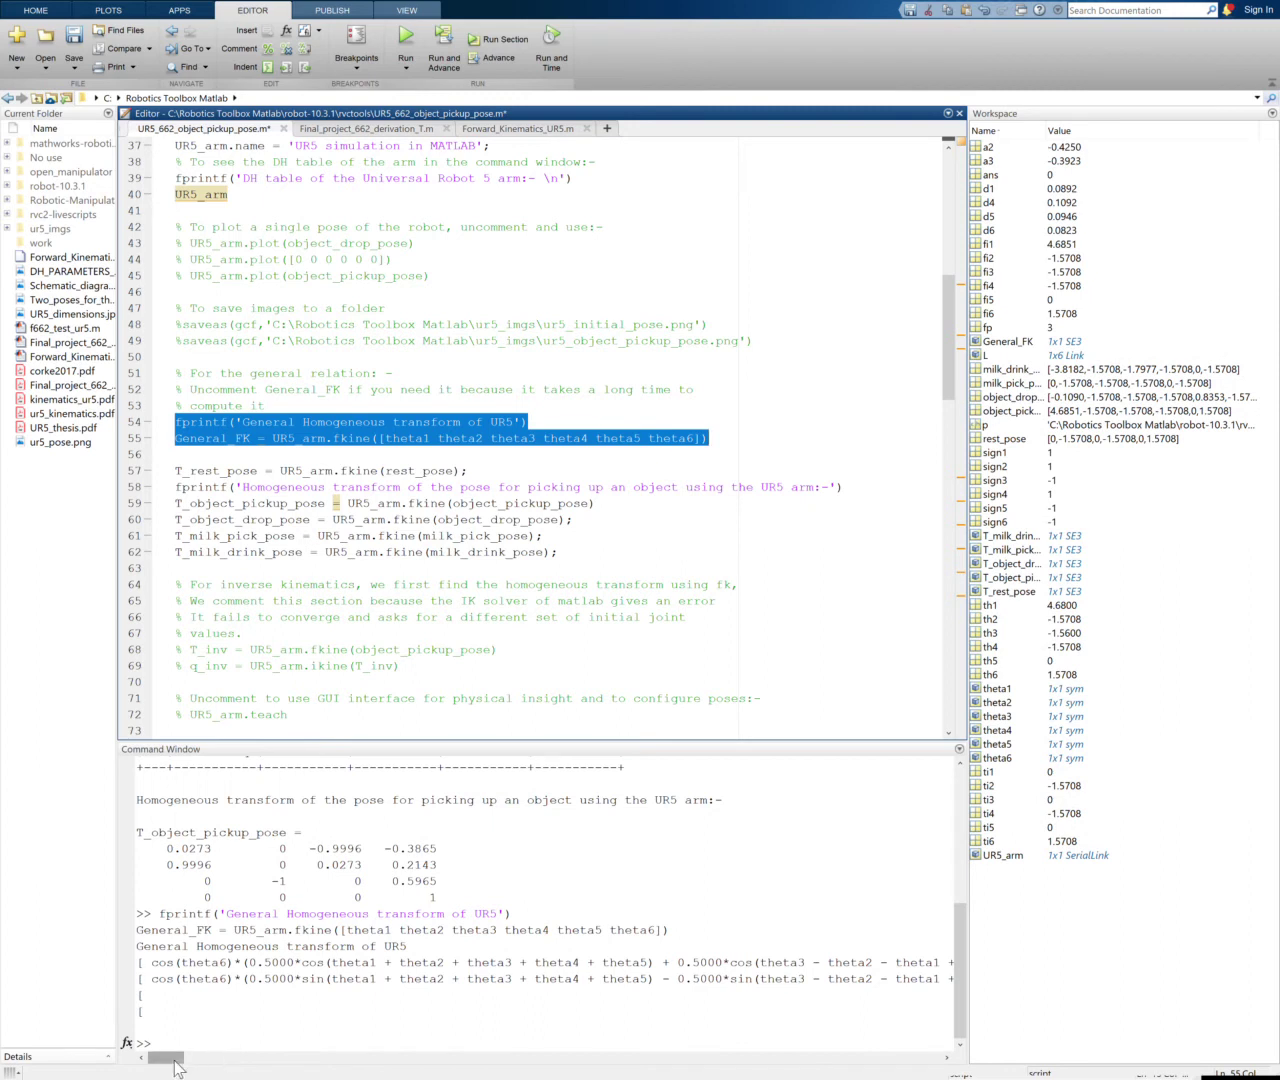
mouse_move(174, 1062)
mouse_down()
mouse_move(570, 1056)
mouse_move(166, 1057)
mouse_up()
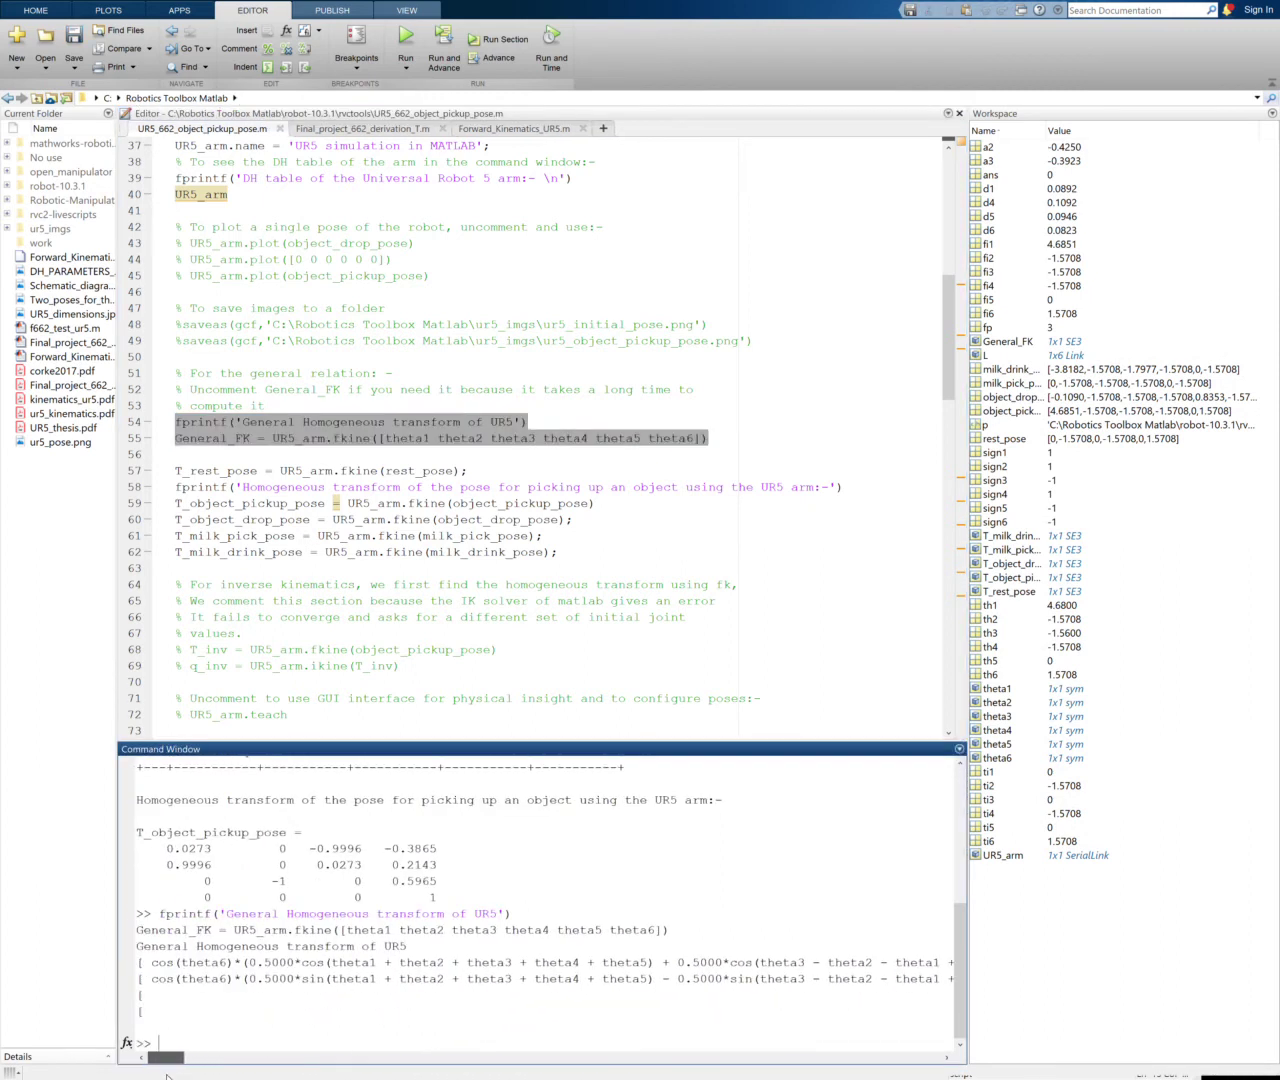
click(312, 548)
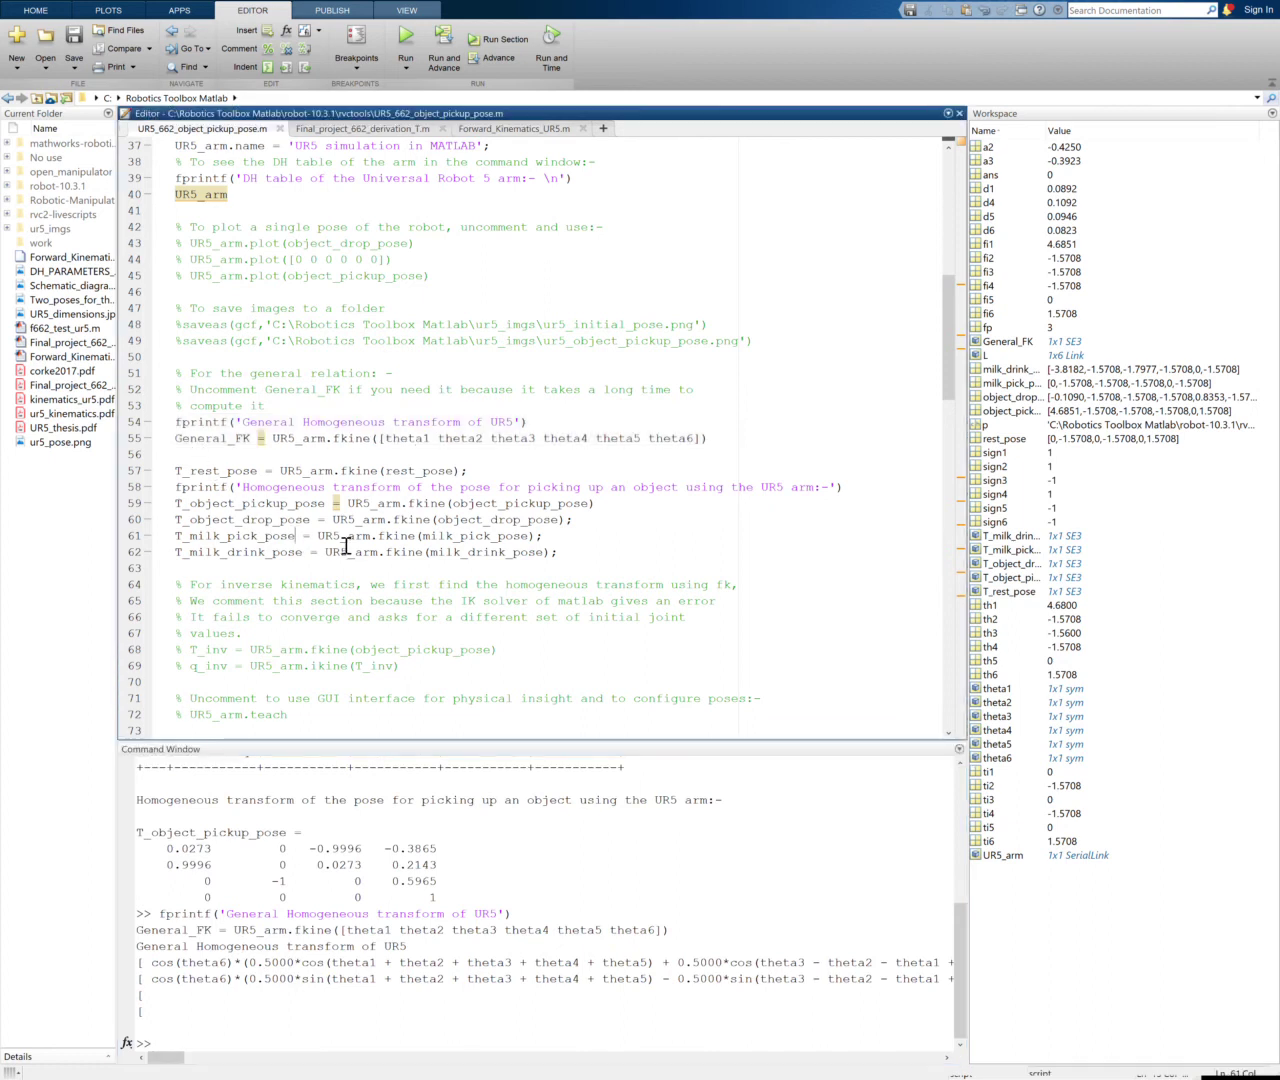
click(498, 130)
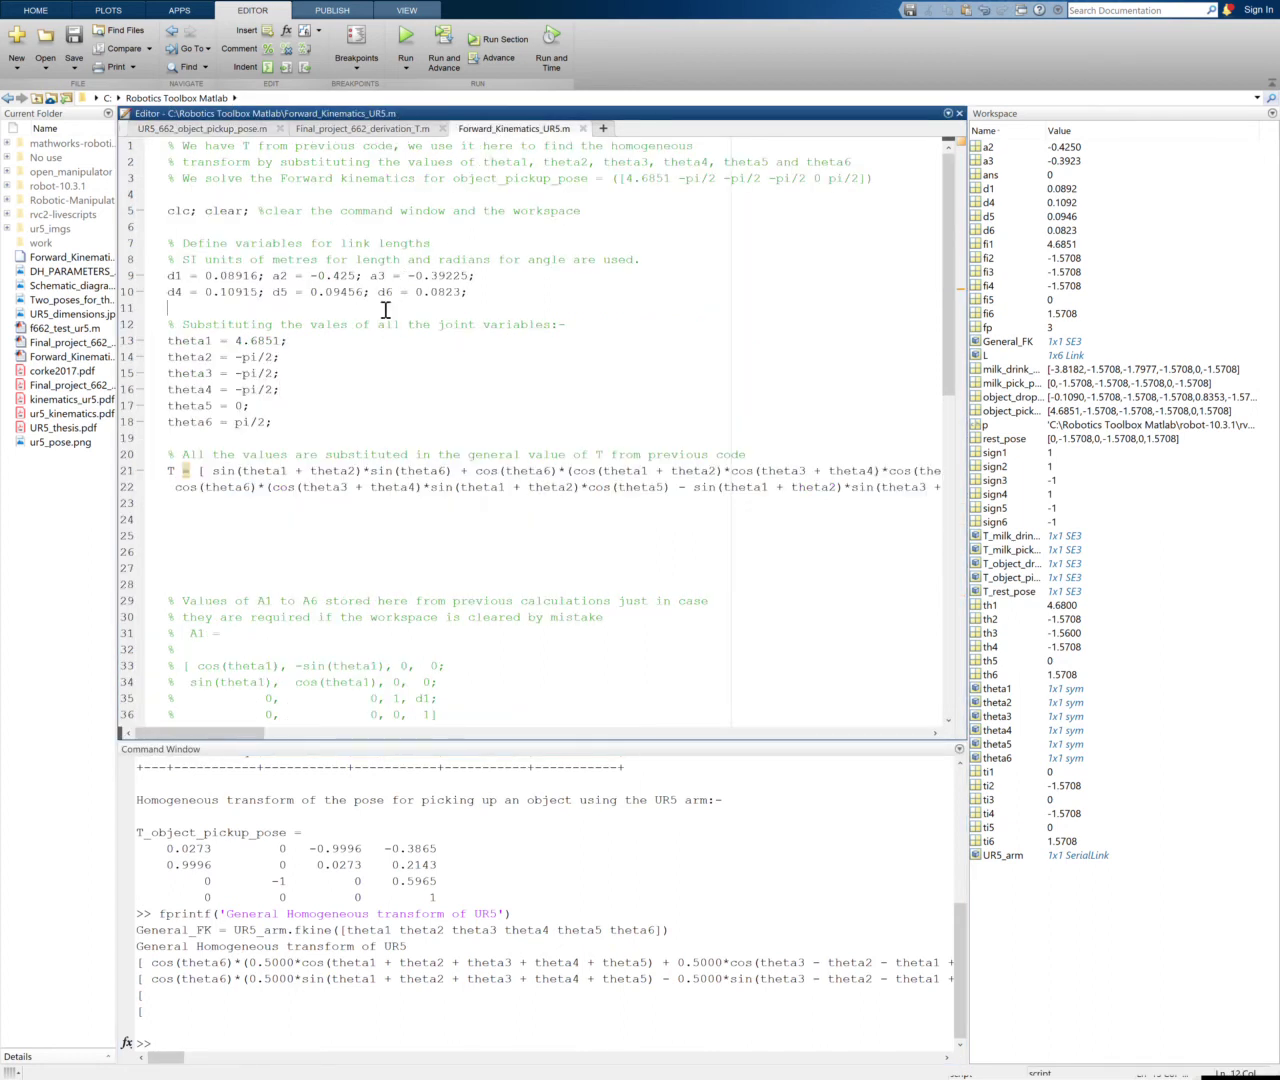
Review the link lengths and joint values, then run Forward_Kinematics_UR5.m.
drag(485, 294, 170, 243)
drag(275, 424, 168, 326)
click(281, 373)
scroll(348, 527, down, 2)
scroll(330, 465, up, 2)
click(406, 38)
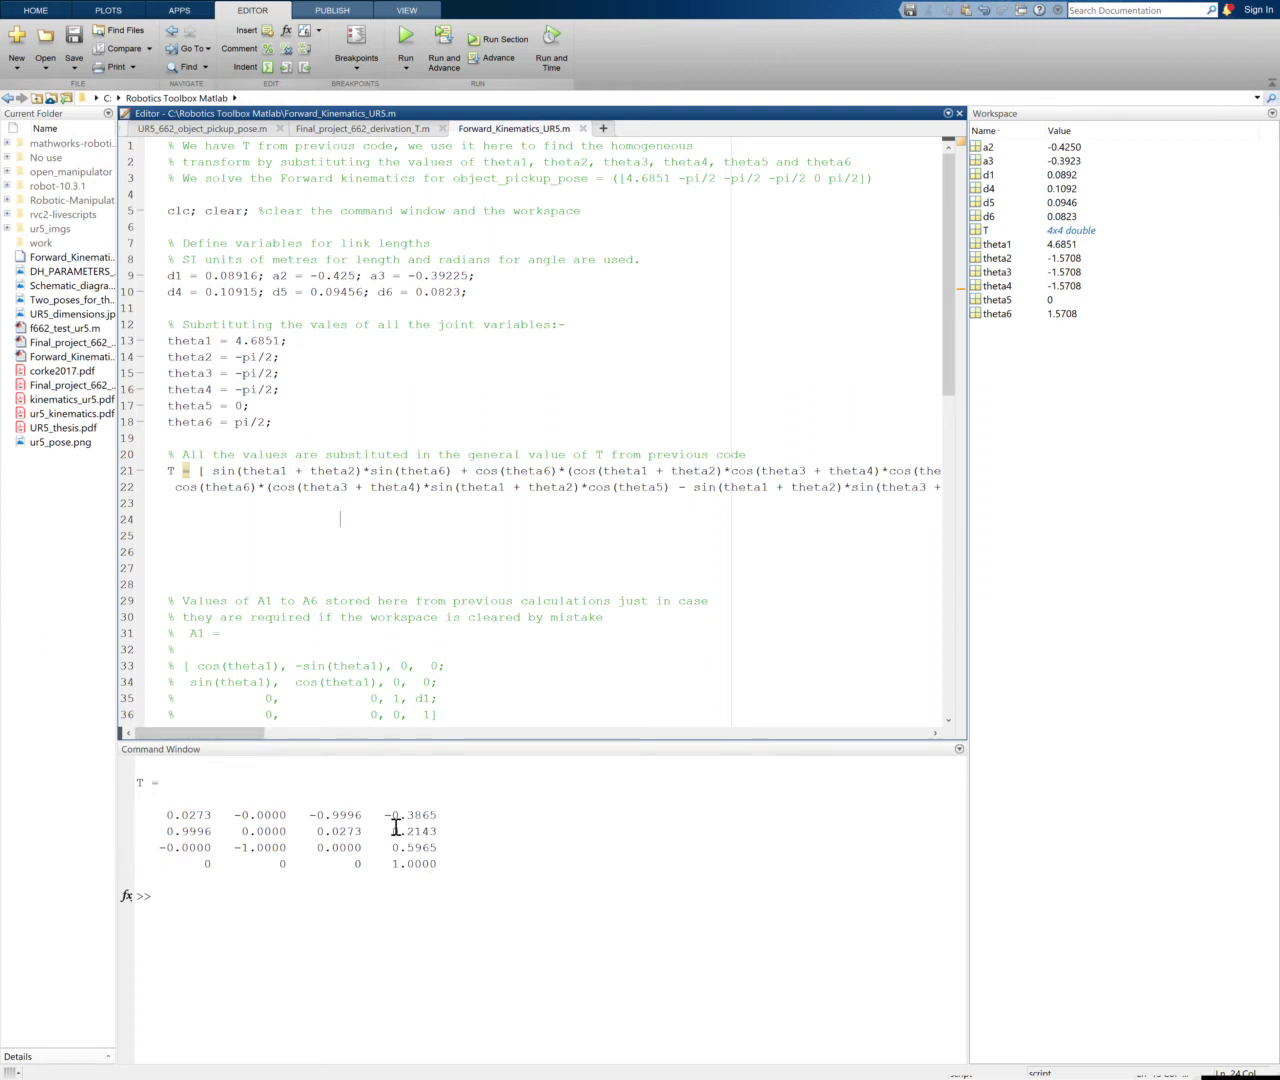
Highlight the -0.3865 translation value in the printed T matrix.
drag(386, 818, 453, 827)
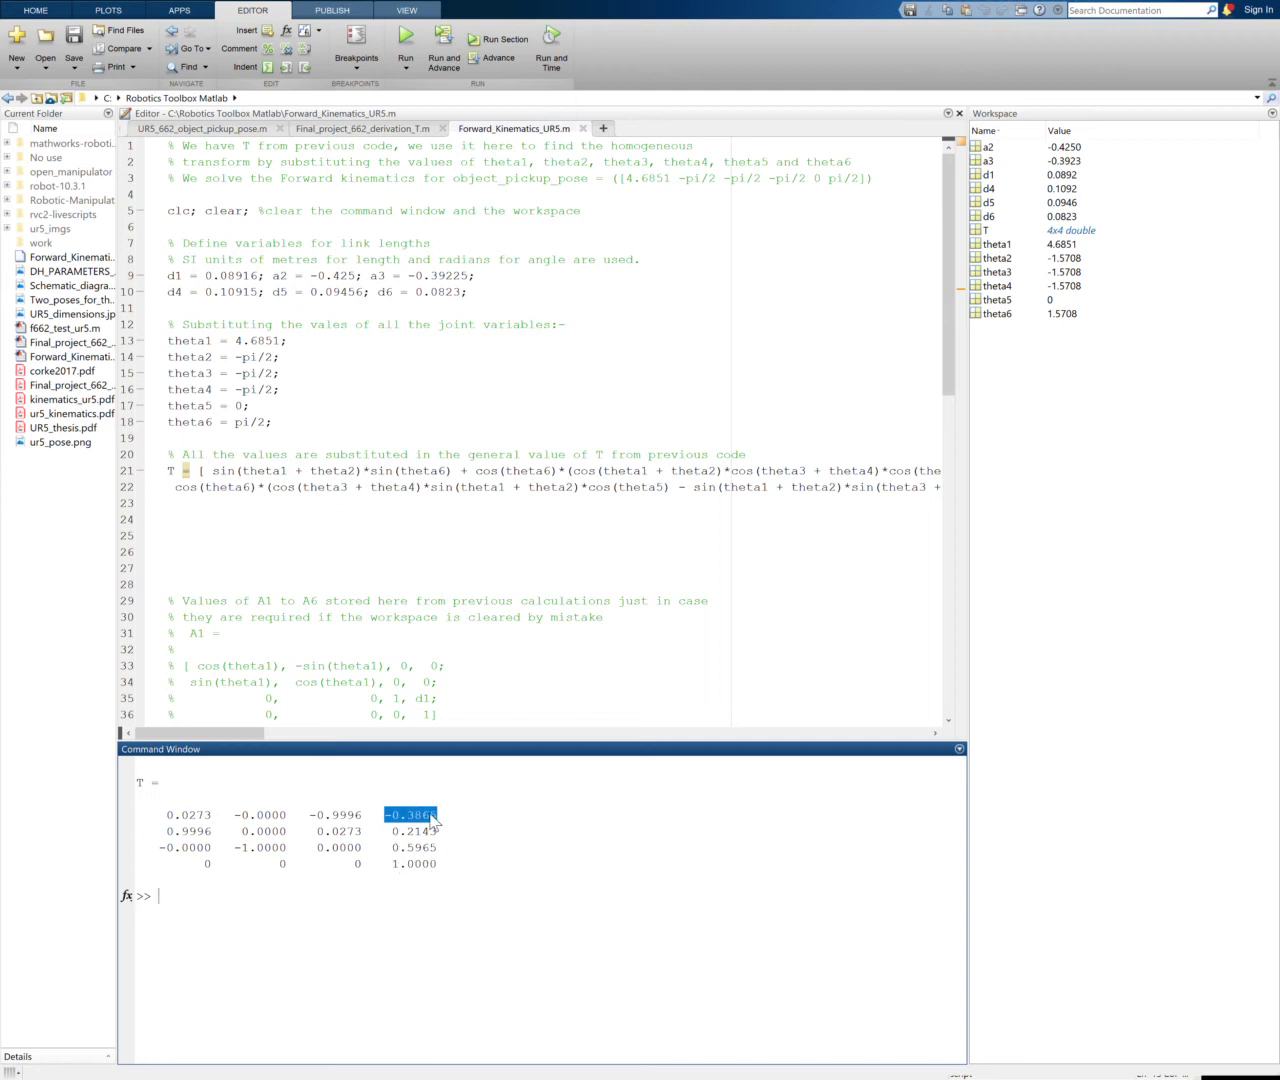
click(462, 860)
drag(450, 818, 400, 823)
click(431, 838)
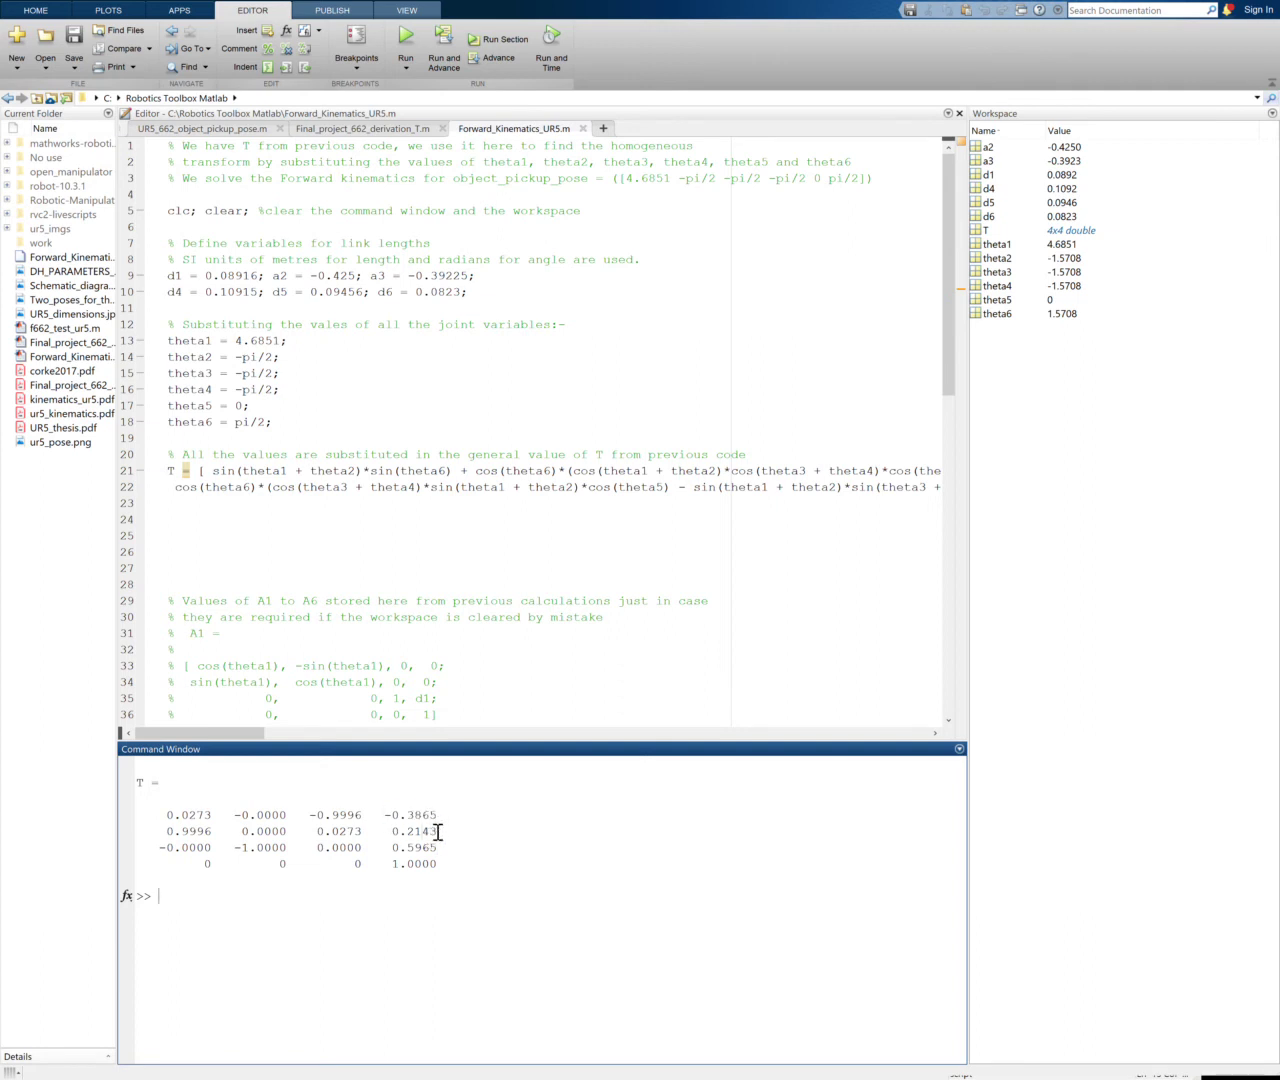
click(210, 128)
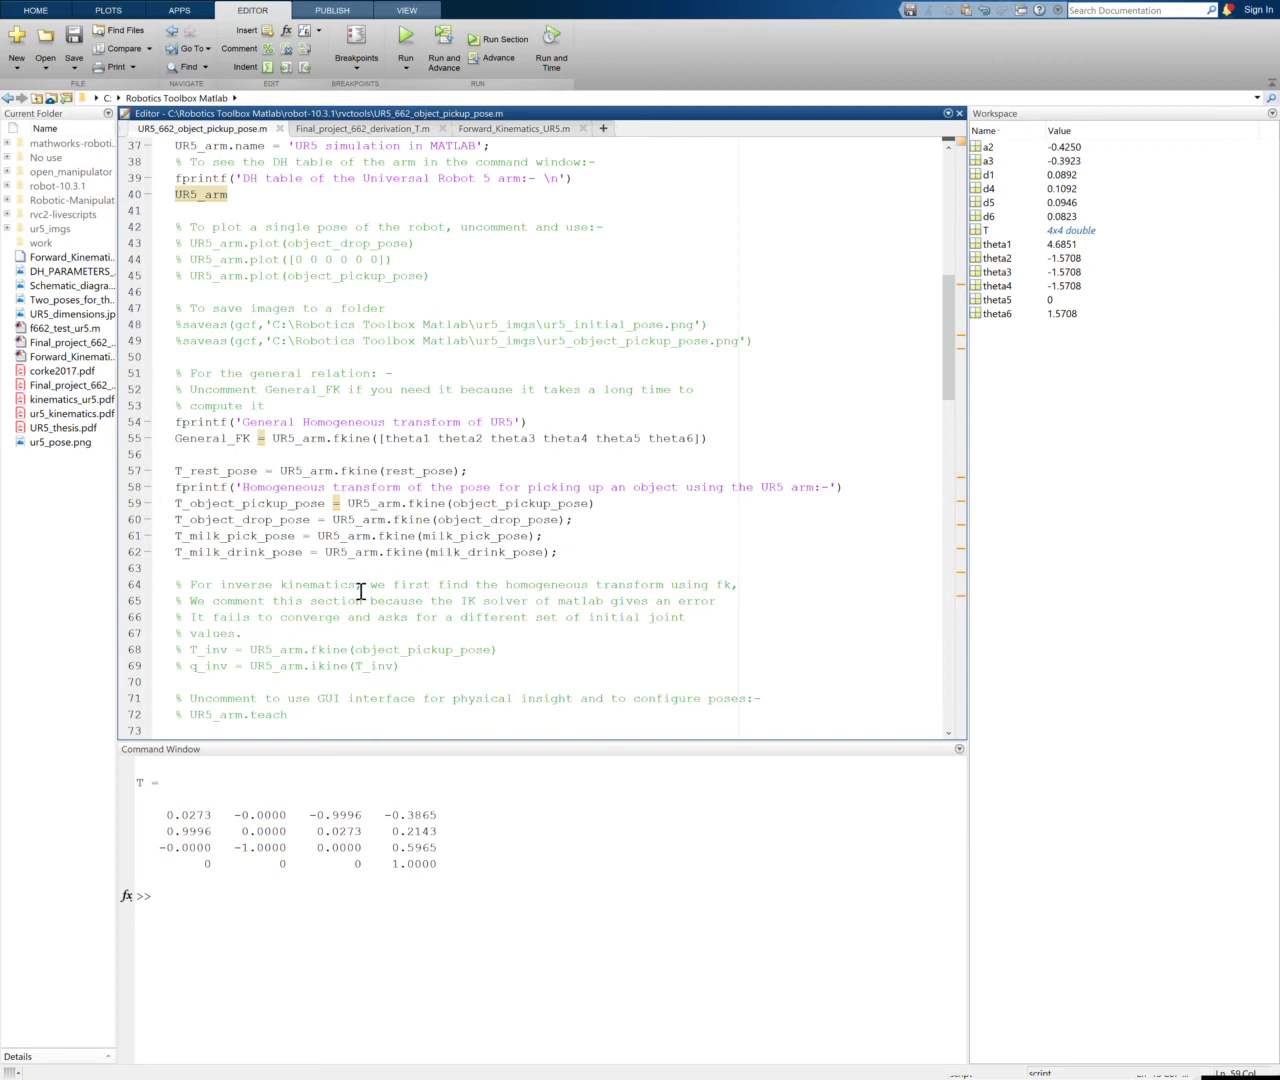
scroll(349, 588, down, 4)
scroll(349, 588, down, 2)
scroll(349, 588, down, 6)
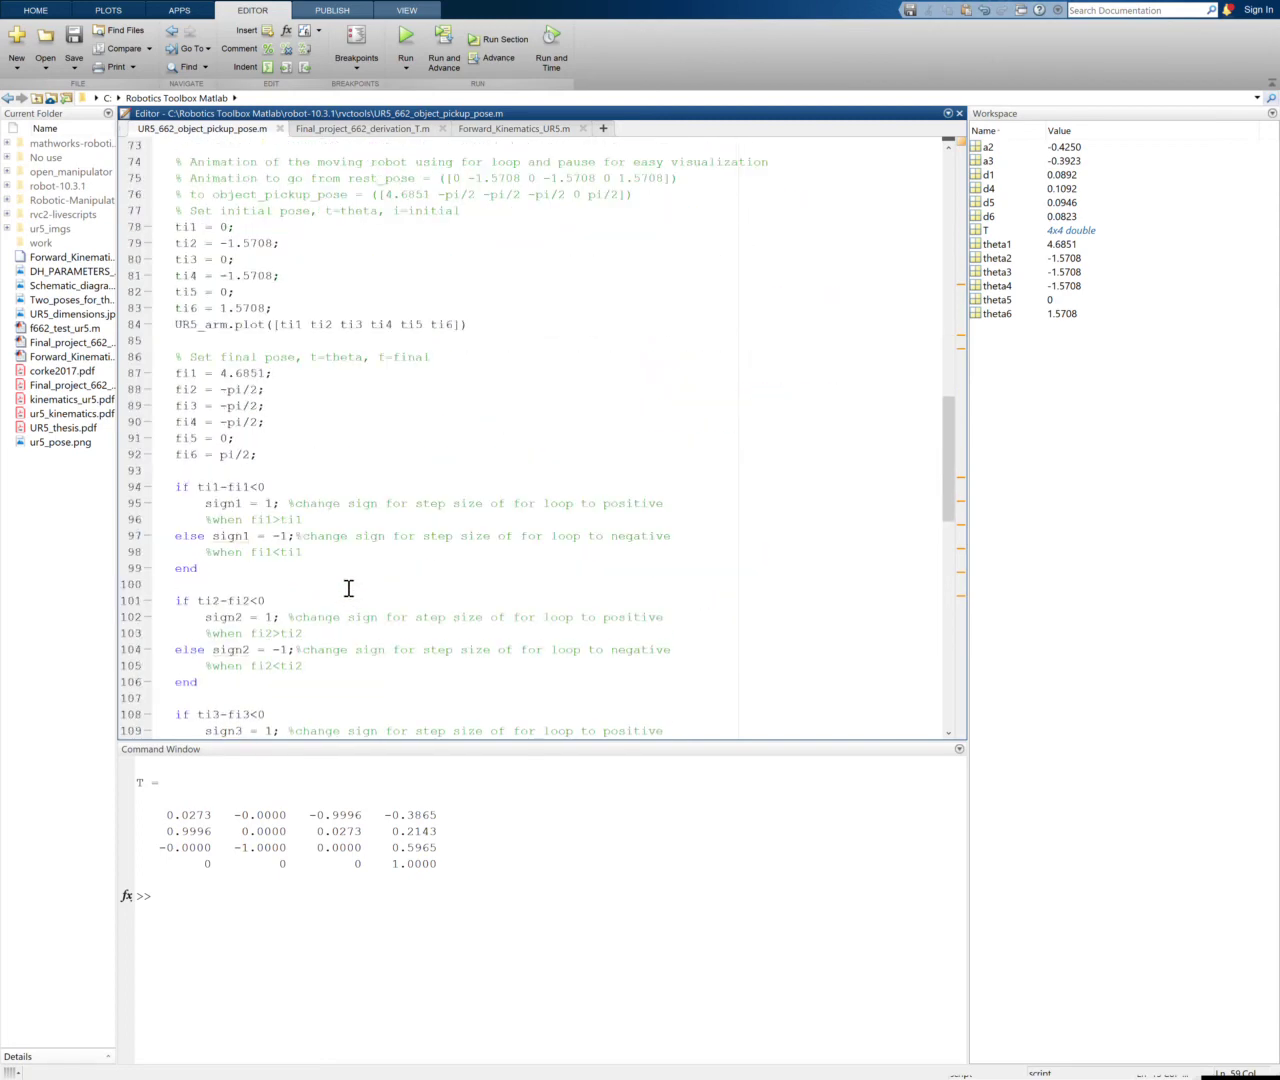
scroll(349, 588, down, 2)
scroll(349, 588, up, 2)
scroll(349, 588, up, 2)
scroll(349, 588, up, 6)
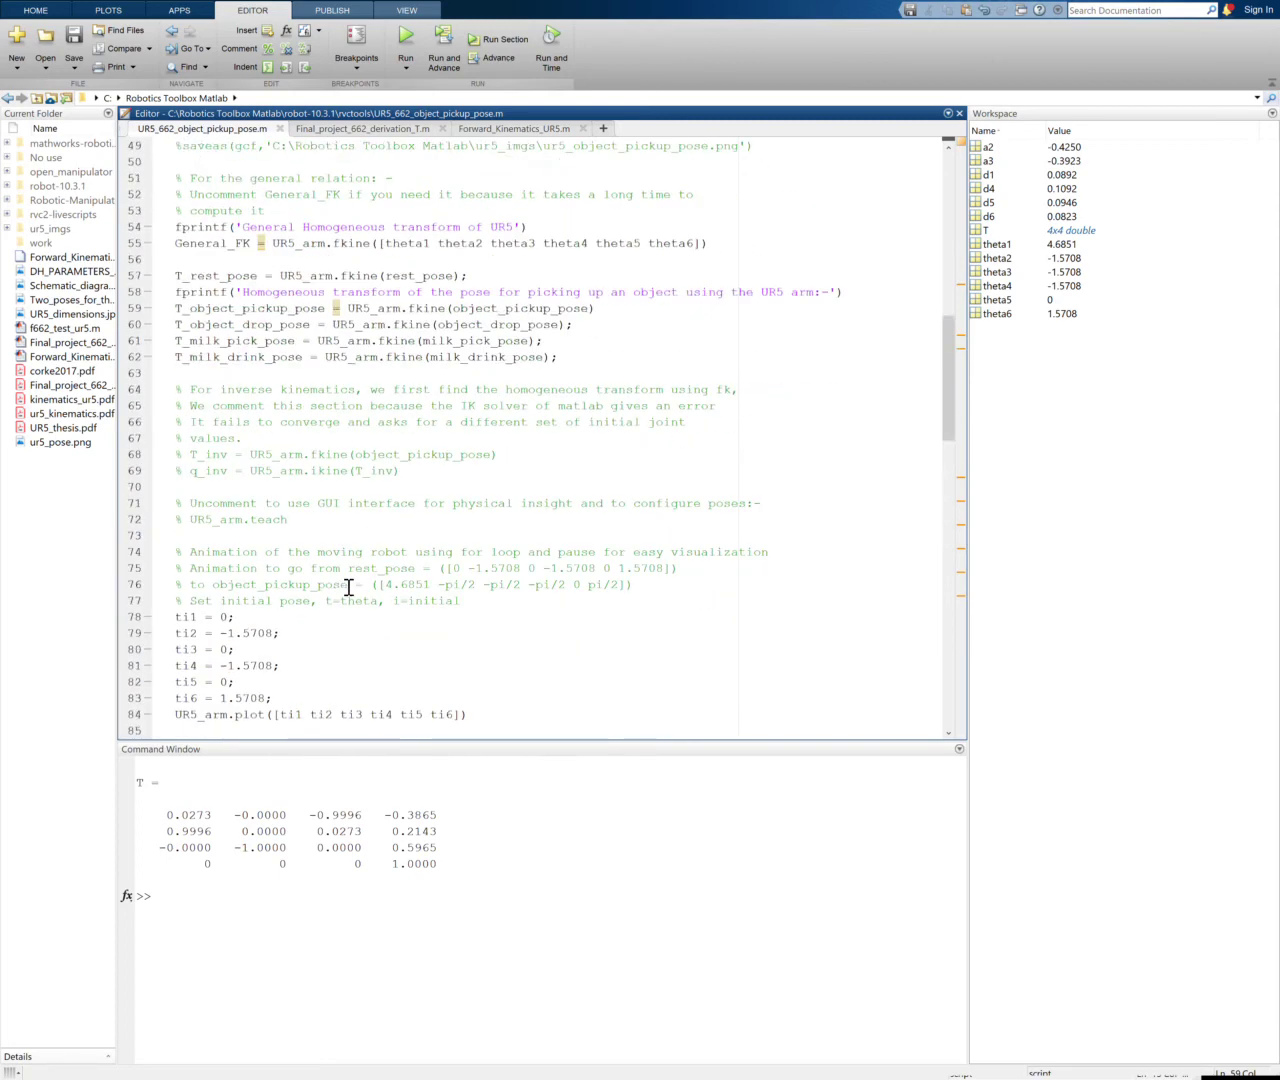
scroll(349, 588, up, 2)
Comment out General_FK lines 54–55 with Ctrl+R and recheck -0.3865 in manual T.
mouse_move(187, 333)
mouse_down()
mouse_move(251, 349)
mouse_move(736, 346)
mouse_up()
click(290, 341)
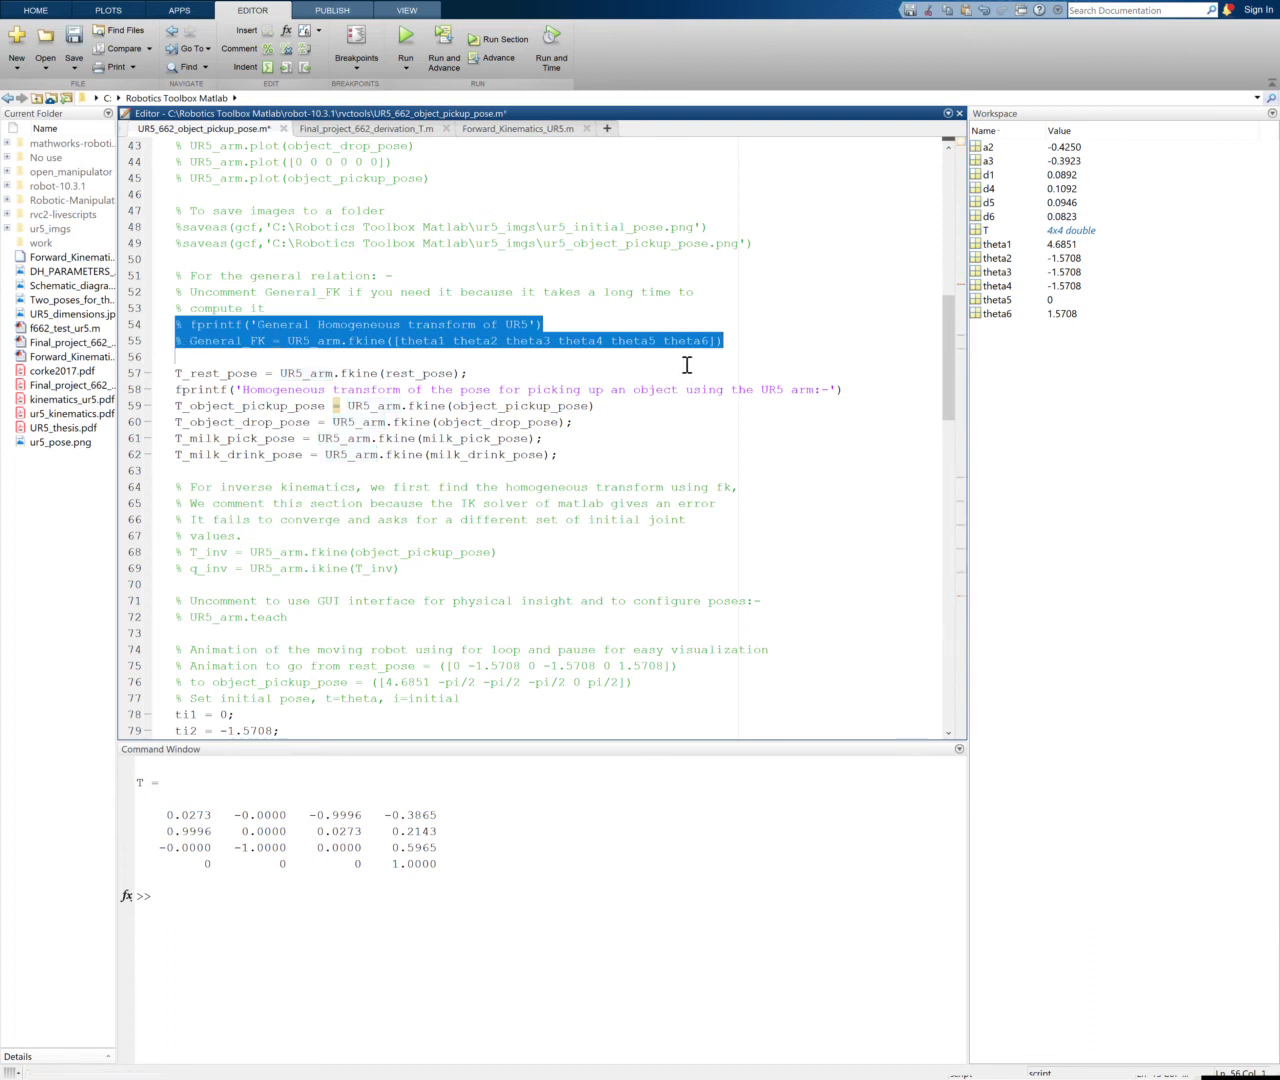
key(ctrl+r)
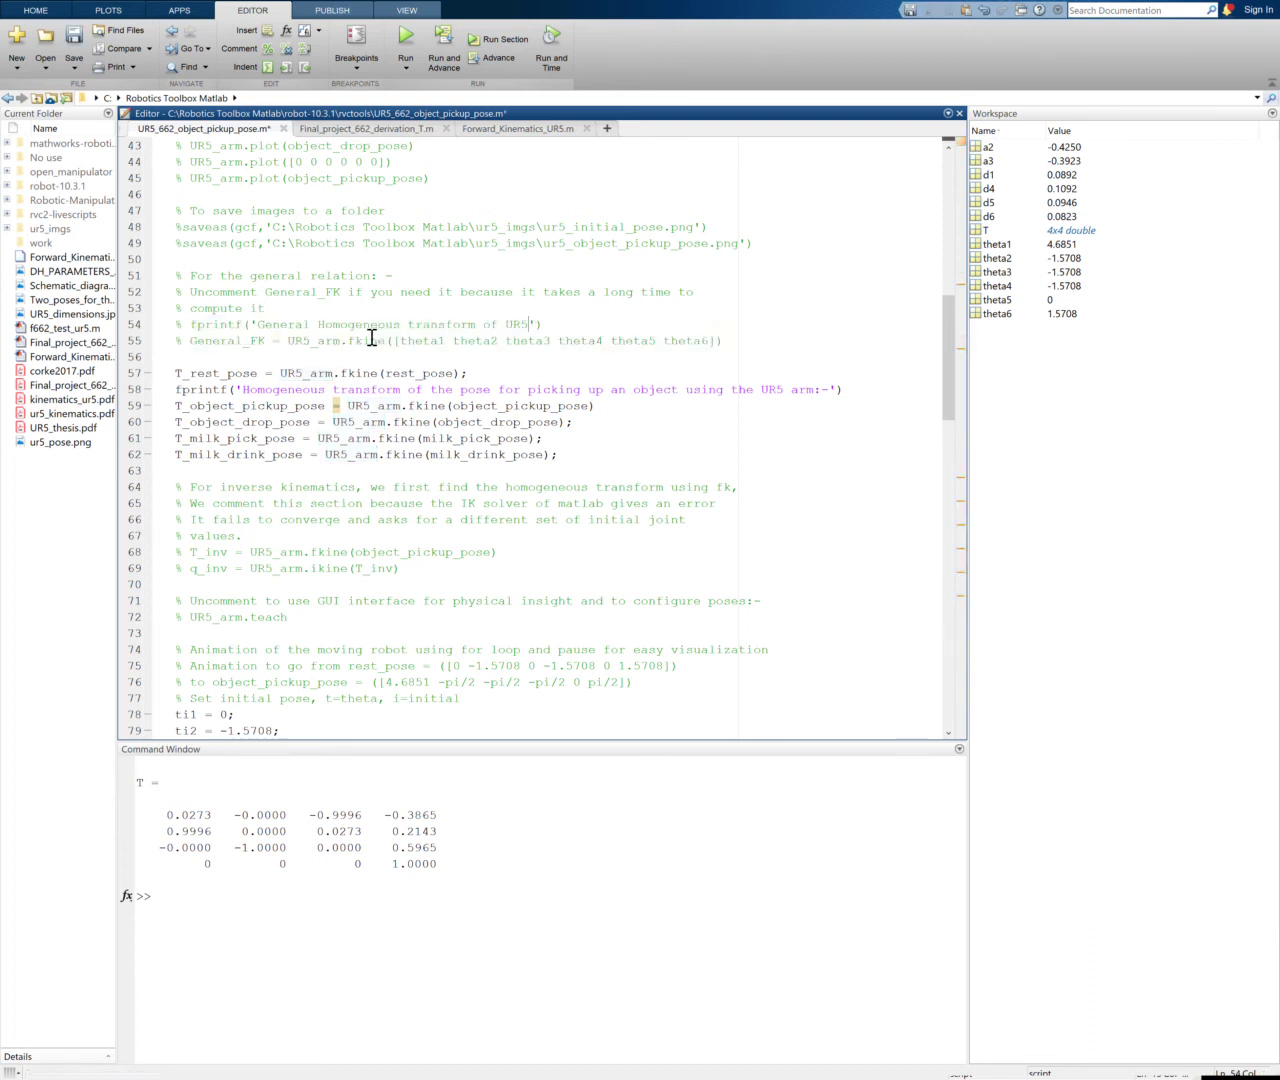
click(336, 277)
drag(385, 820, 449, 826)
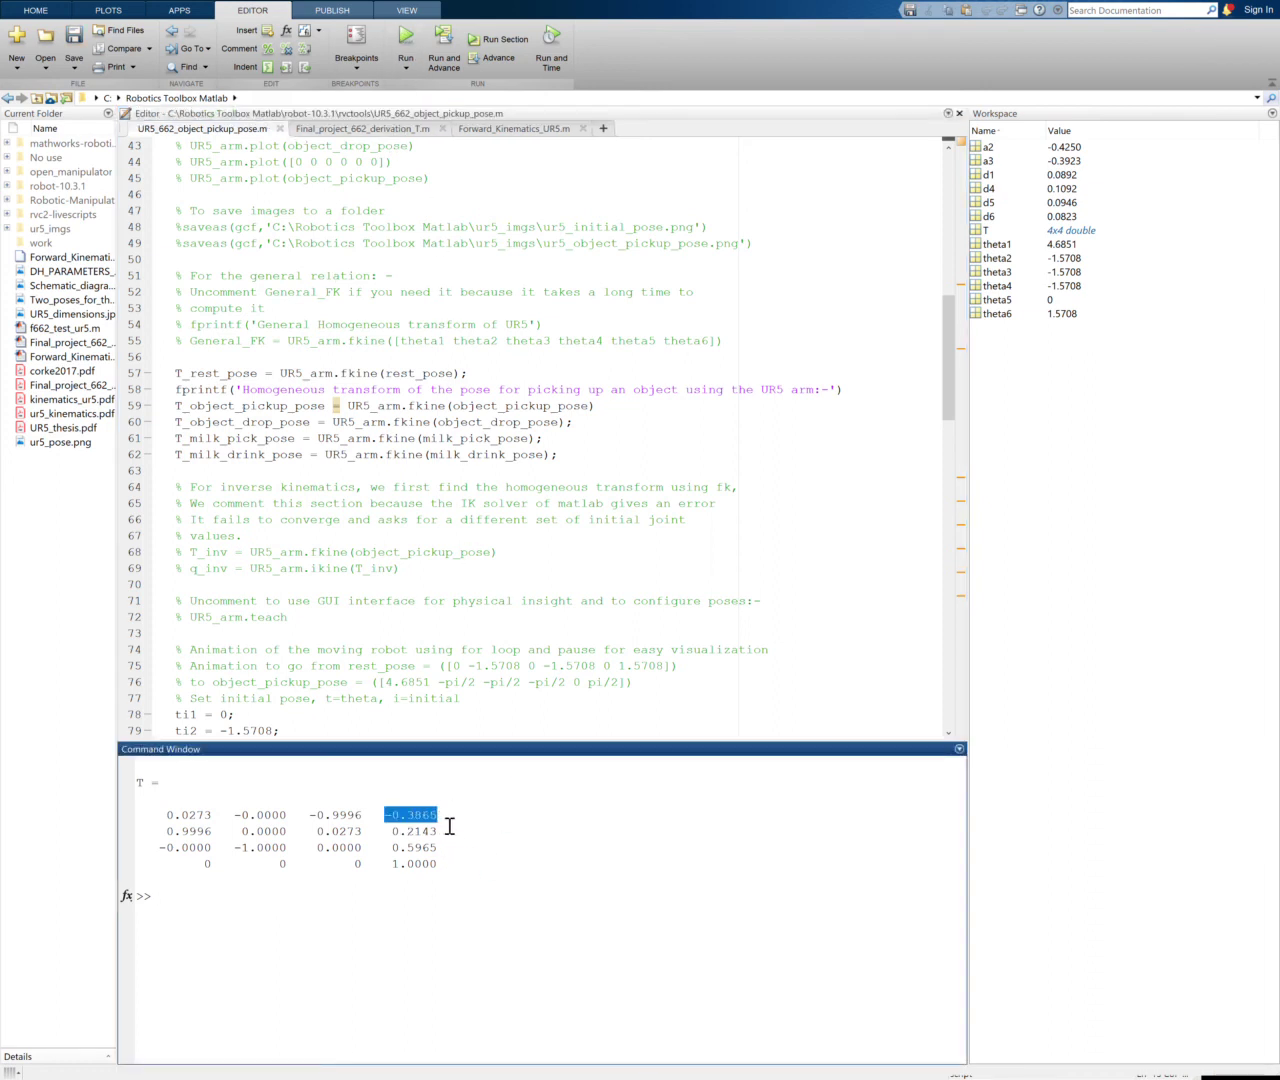
click(428, 552)
Run the pickup-pose script and highlight T_object_pickup_pose's translation values matching manual T.
click(405, 40)
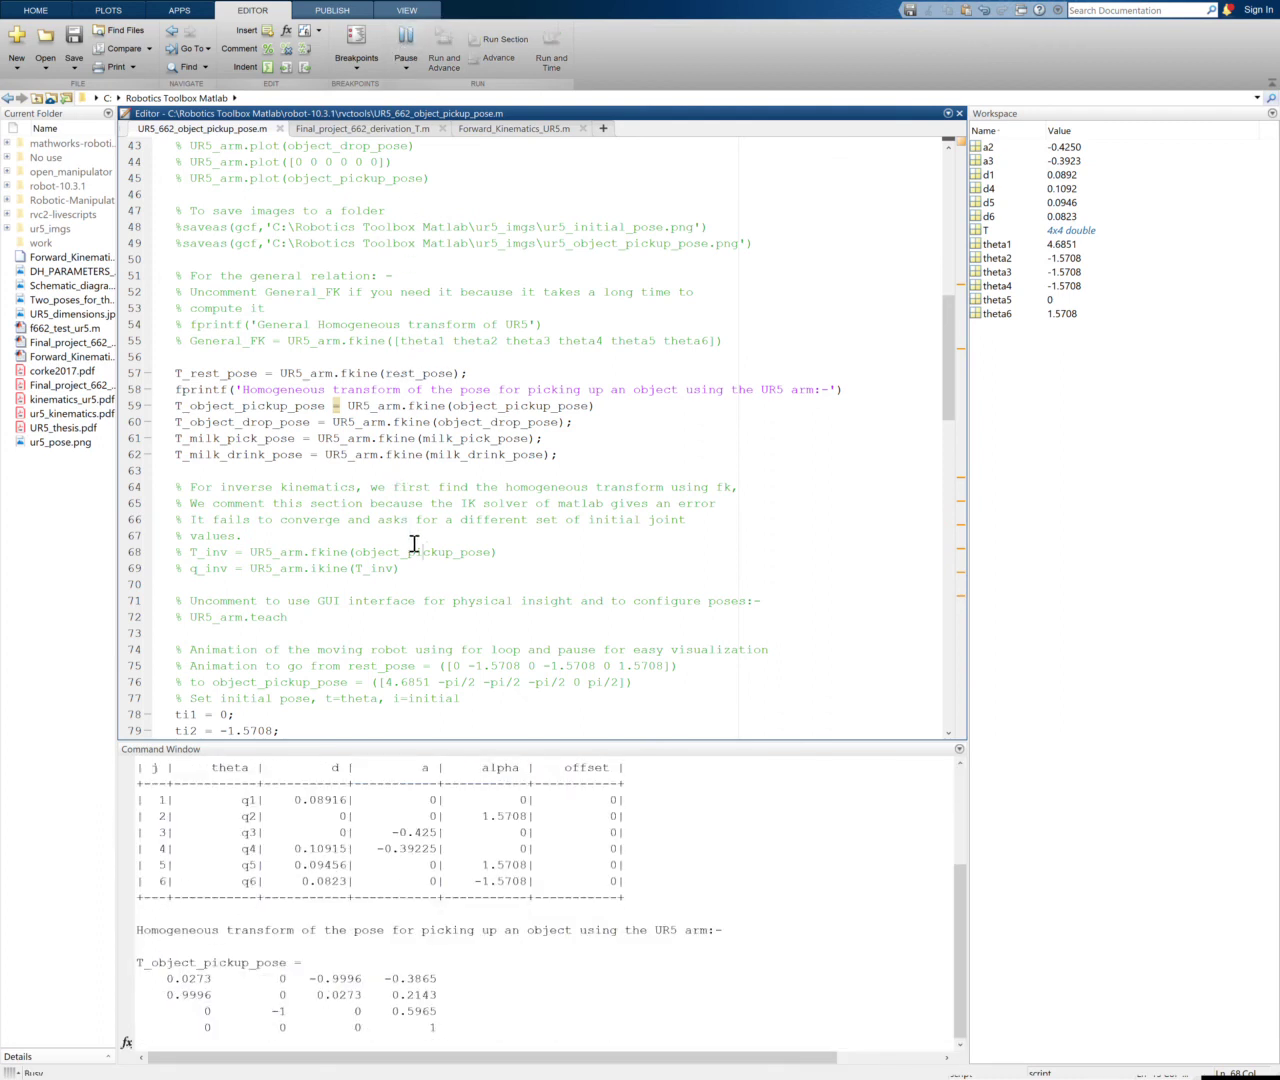
drag(386, 978, 440, 996)
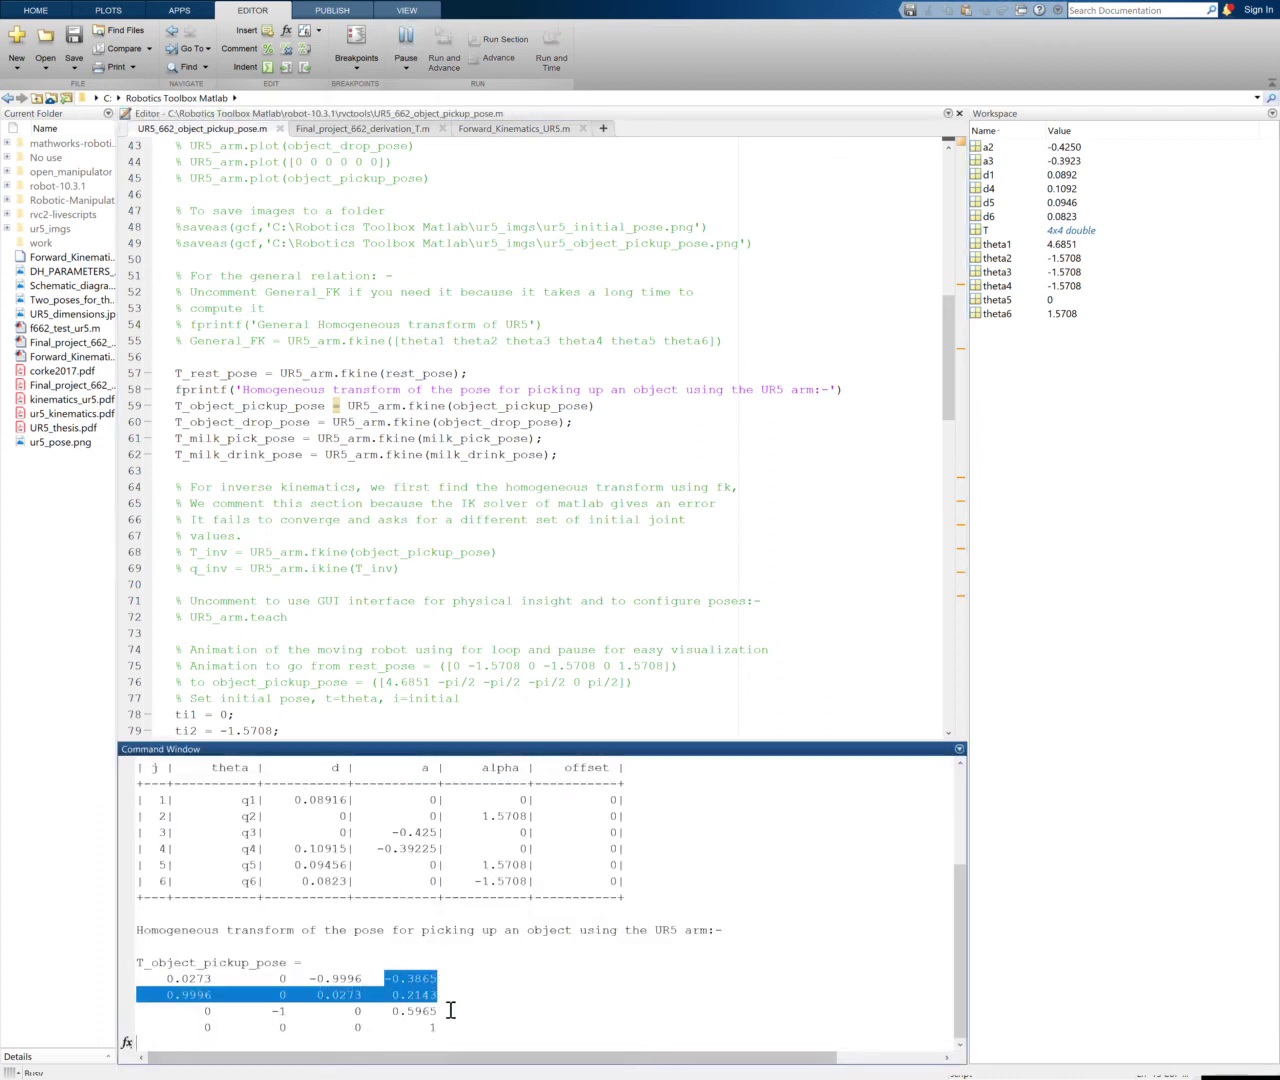
click(458, 1024)
click(437, 550)
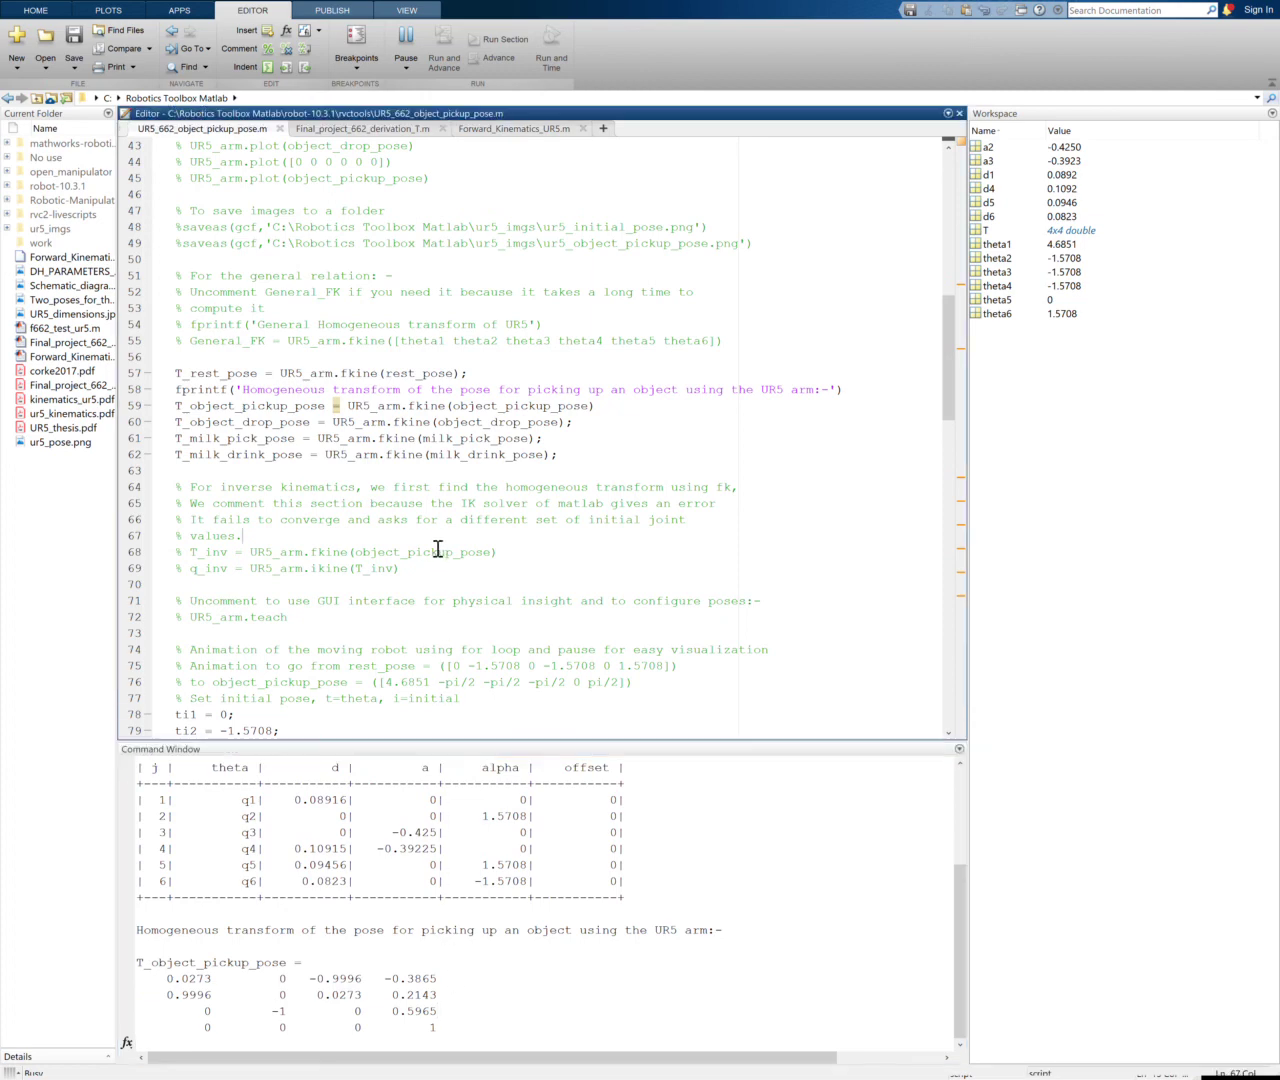
scroll(435, 548, up, 12)
scroll(435, 548, up, 2)
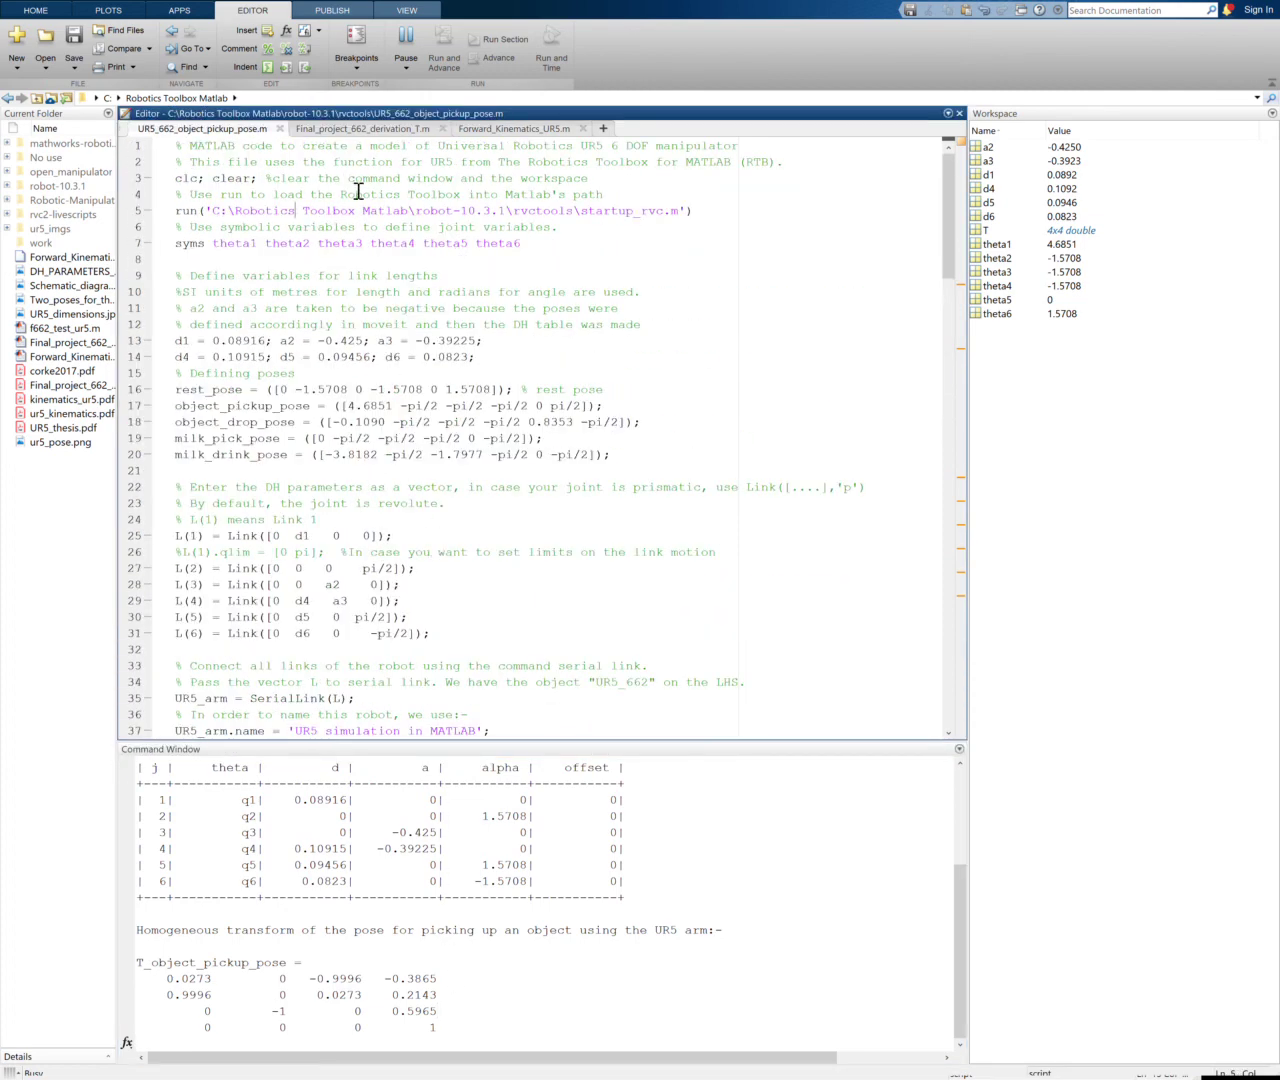
Review the pickup-pose script header and Forward_Kinematics_UR5 joint values across both tabs.
click(318, 162)
drag(190, 148, 279, 232)
click(344, 248)
click(497, 132)
click(387, 378)
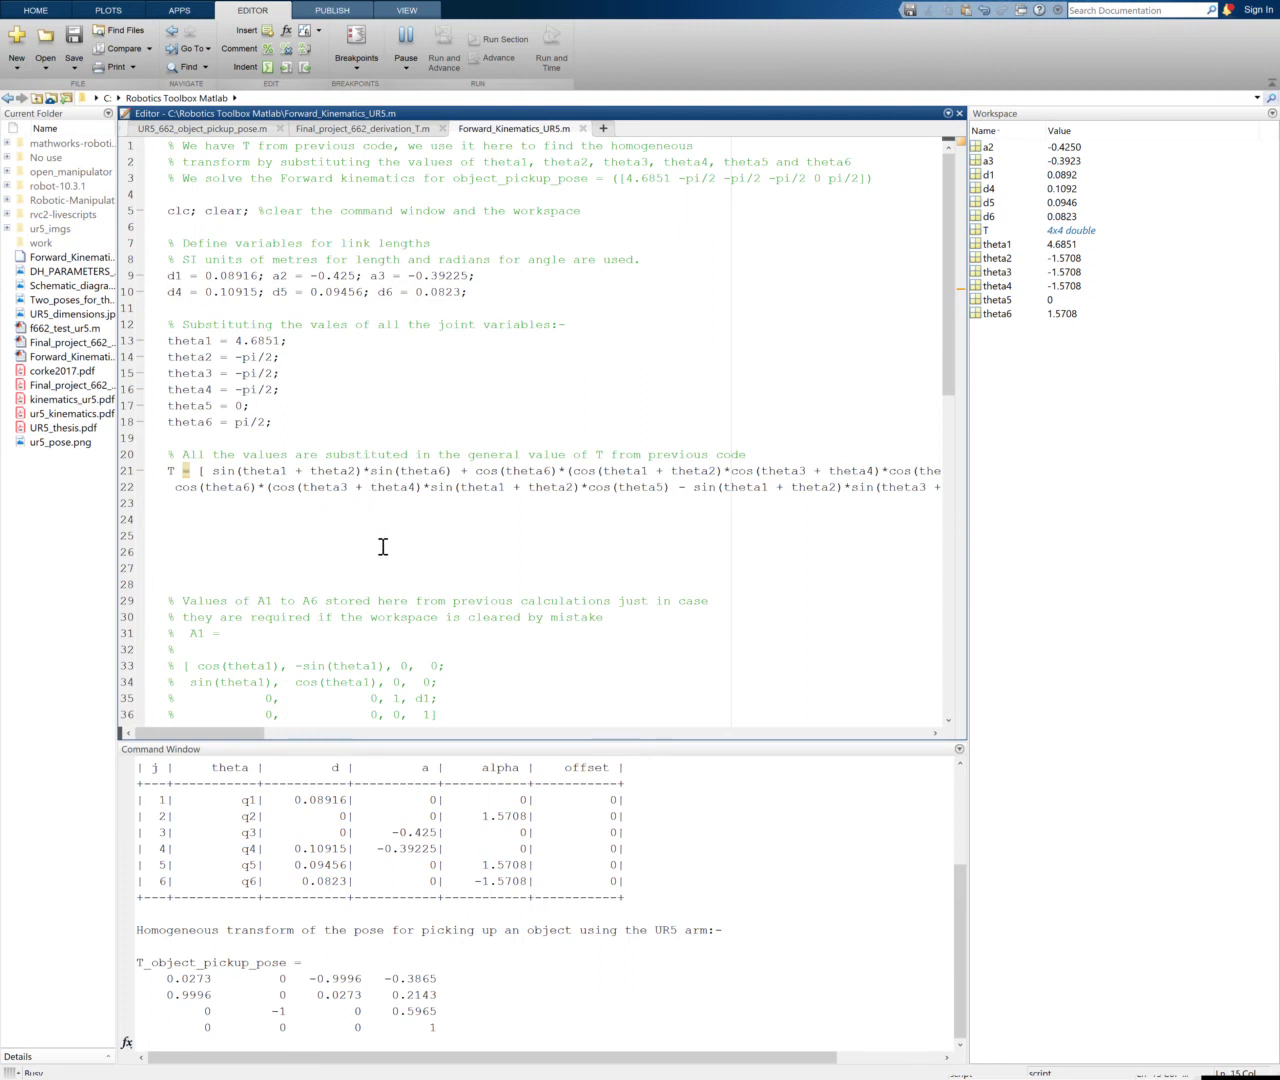
click(350, 425)
click(202, 130)
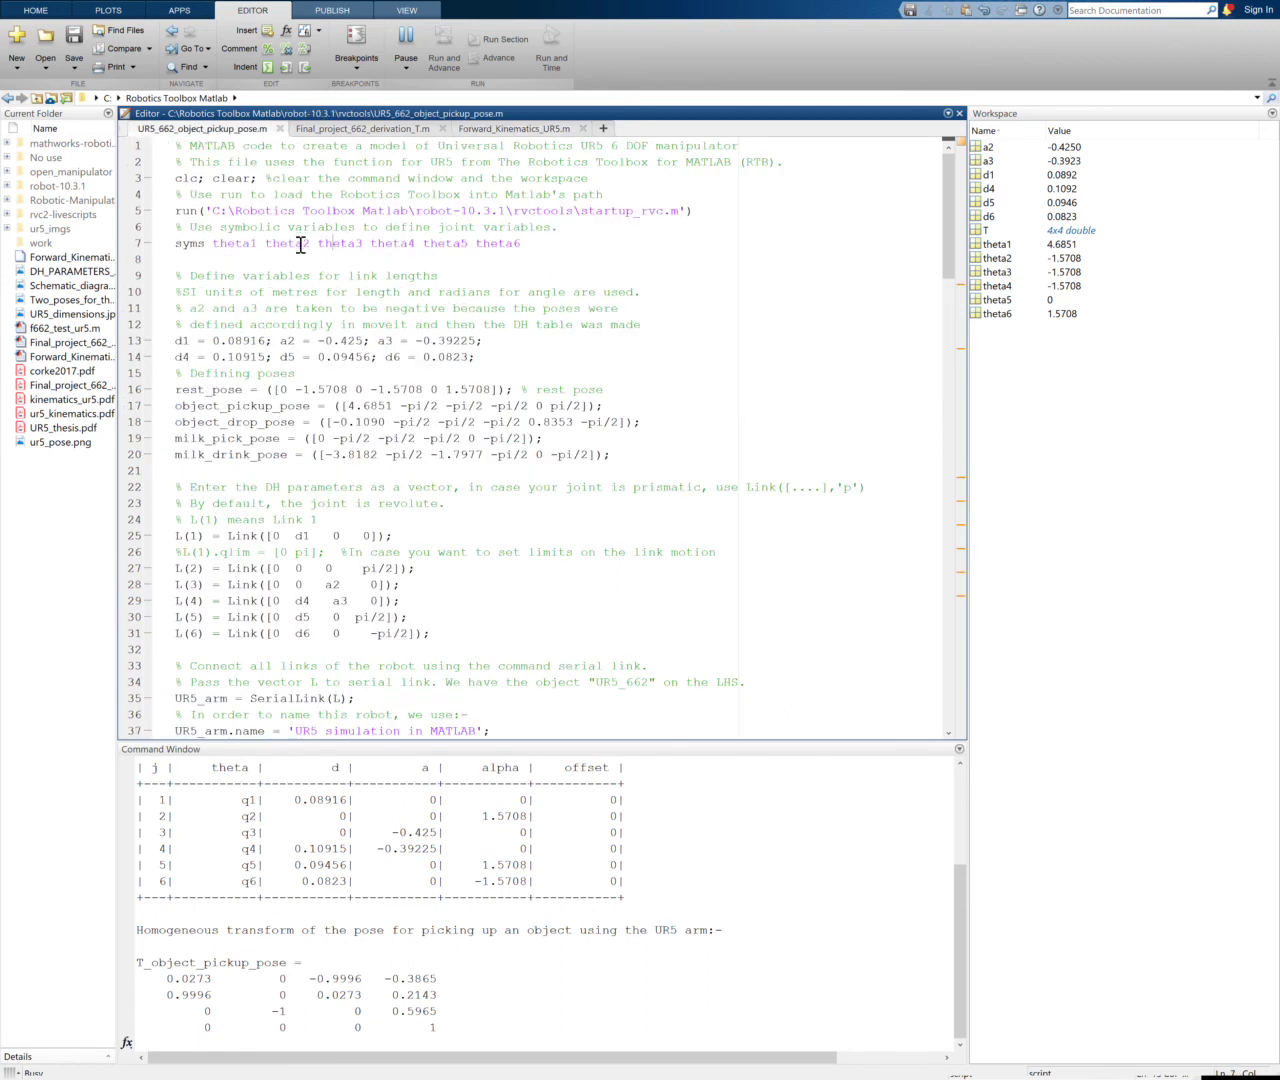